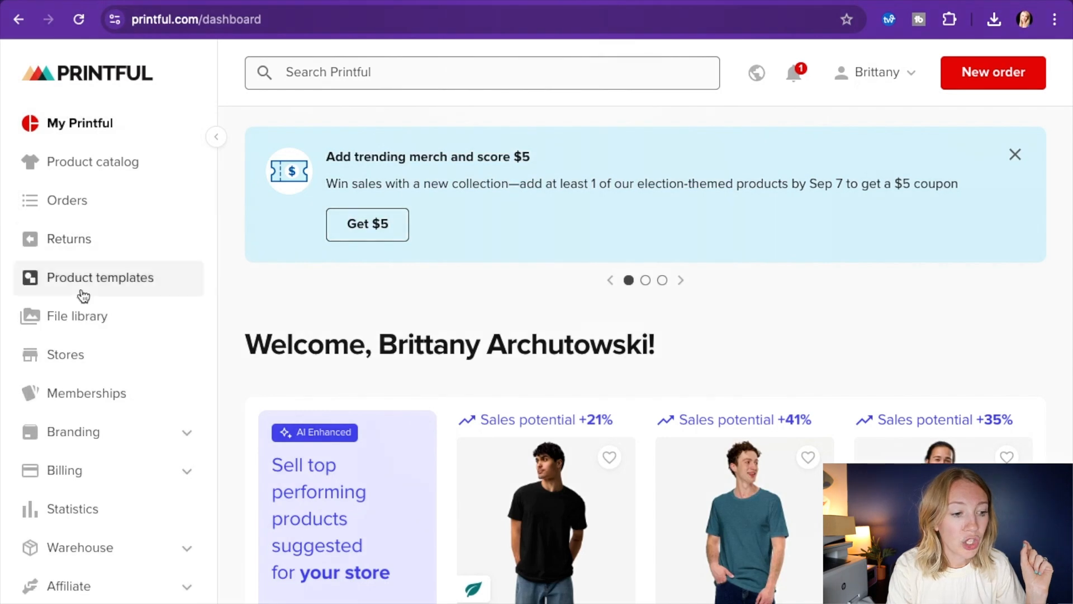
Open the Stores page and bring up the list of ecommerce platforms for connecting a new store
click(68, 364)
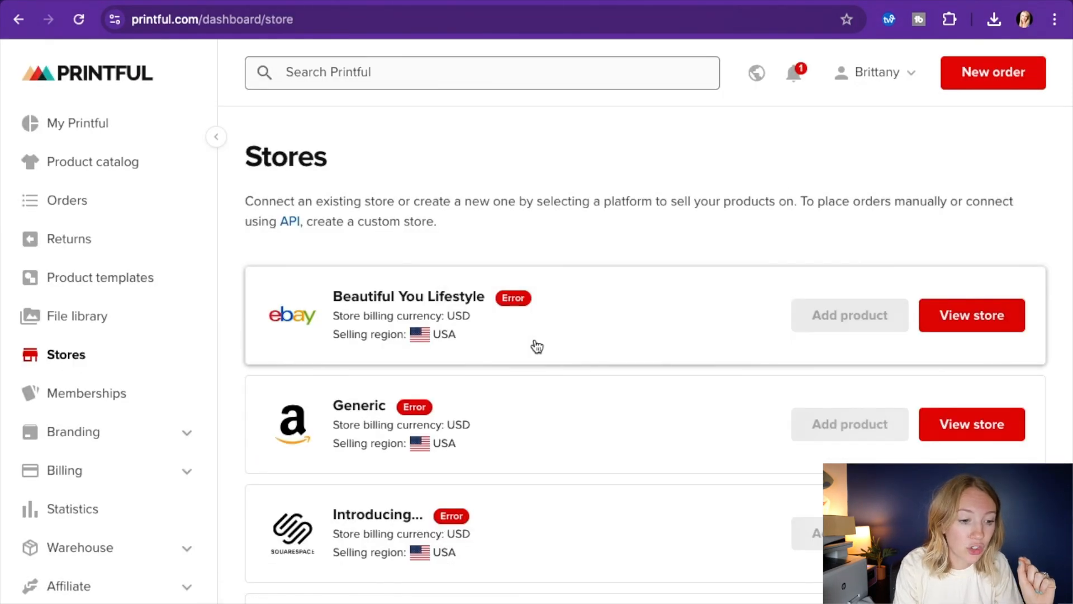
scroll(535, 342, down, 10)
scroll(534, 337, up, 3)
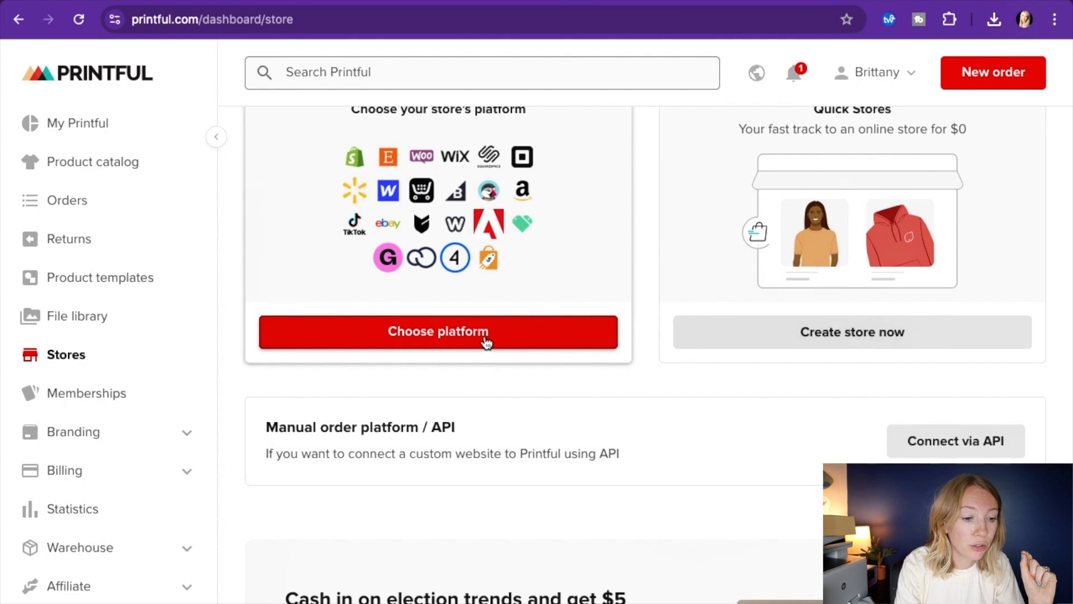
click(483, 341)
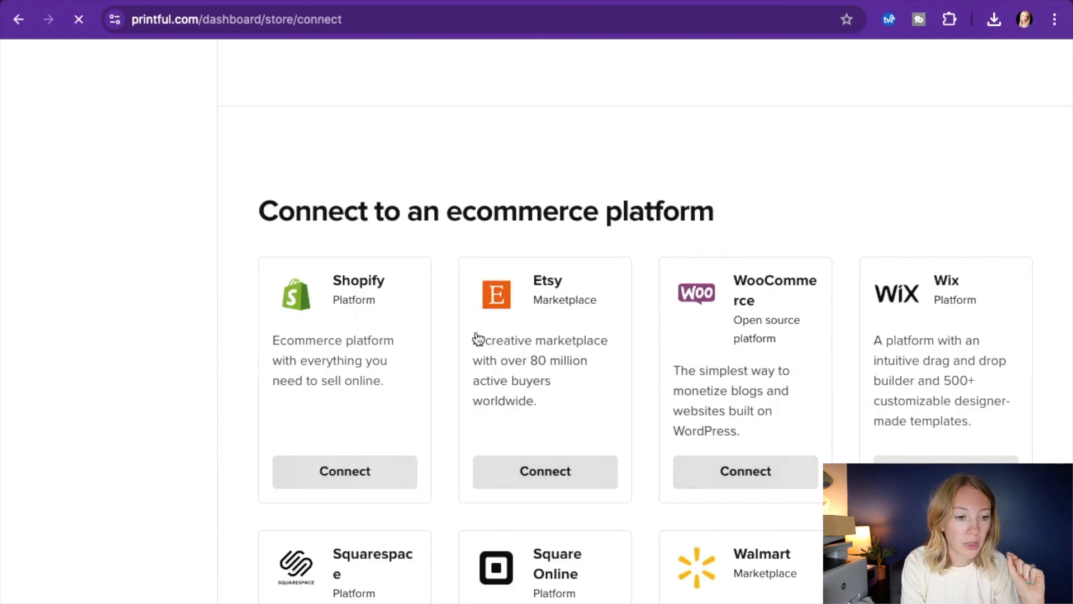
Review the ecommerce platforms and marketplaces that can be connected, including Amazon, TikTok Shop and eBay
scroll(857, 427, down, 4)
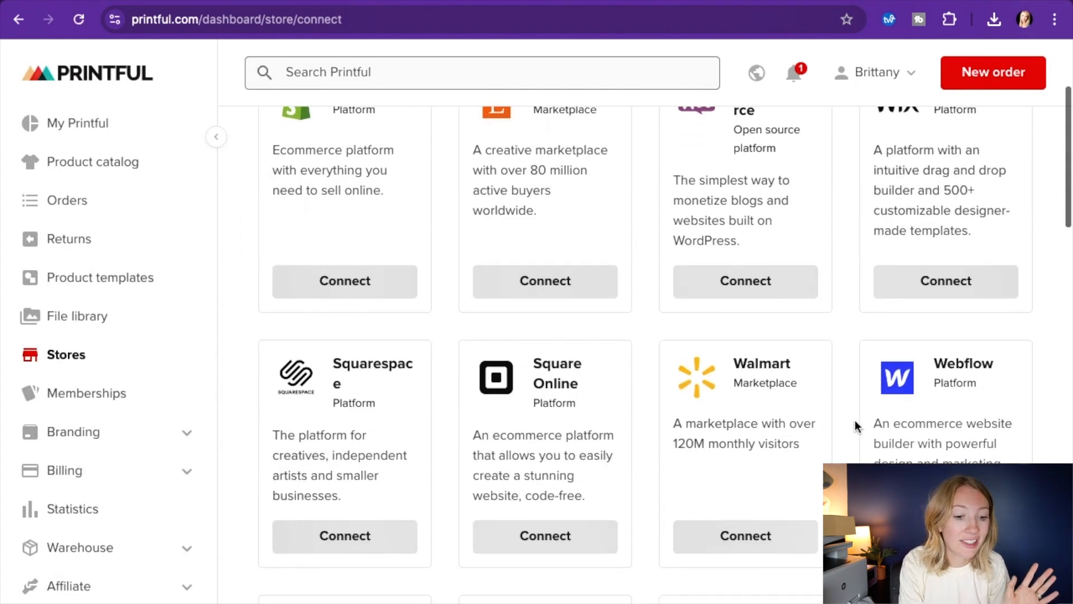
scroll(513, 438, down, 4)
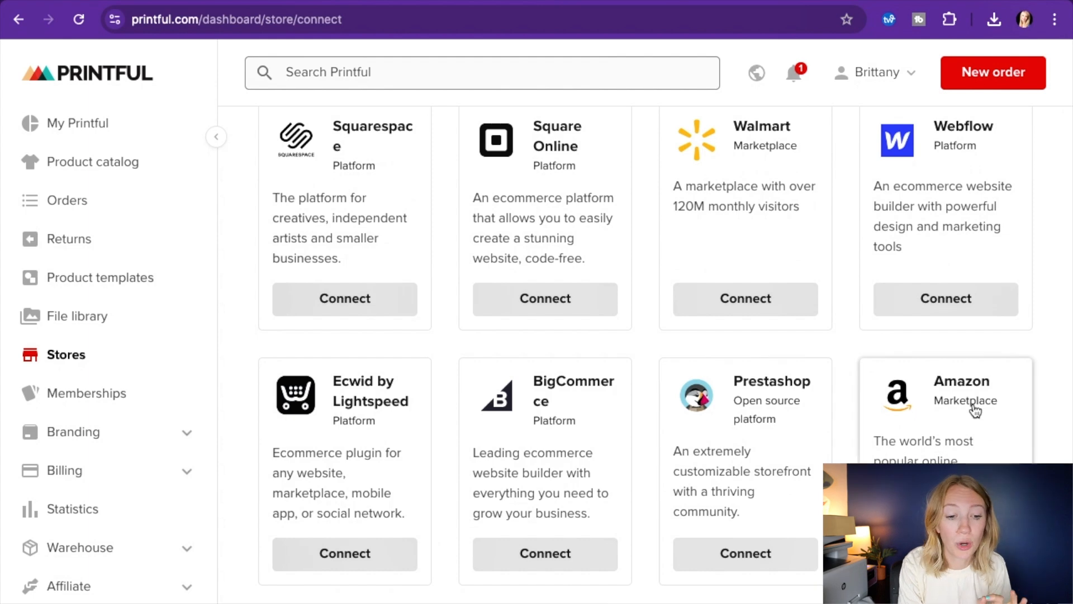
scroll(950, 444, down, 4)
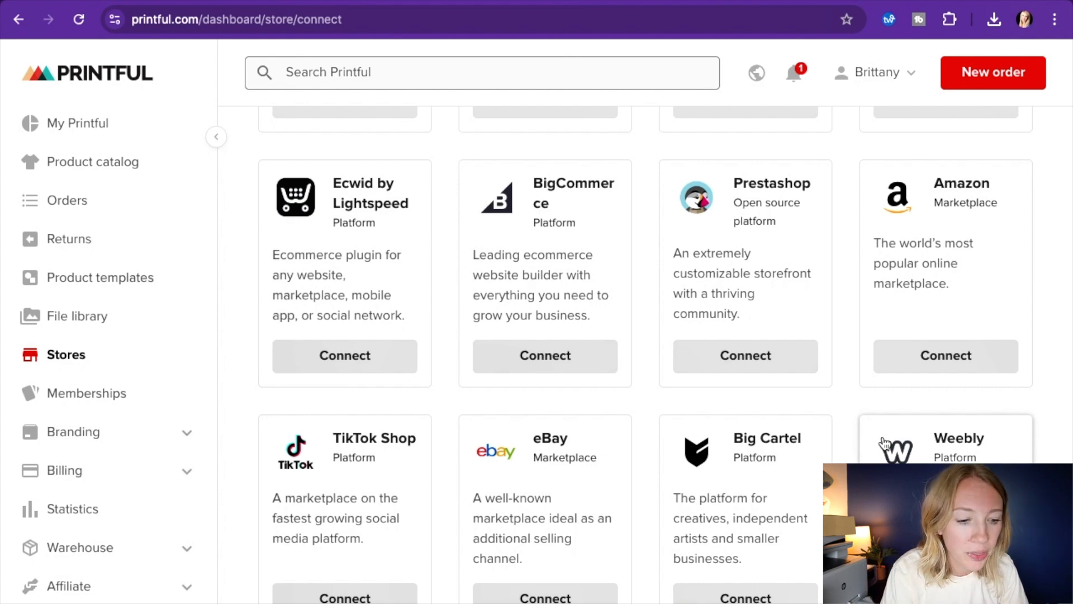
scroll(435, 510, down, 2)
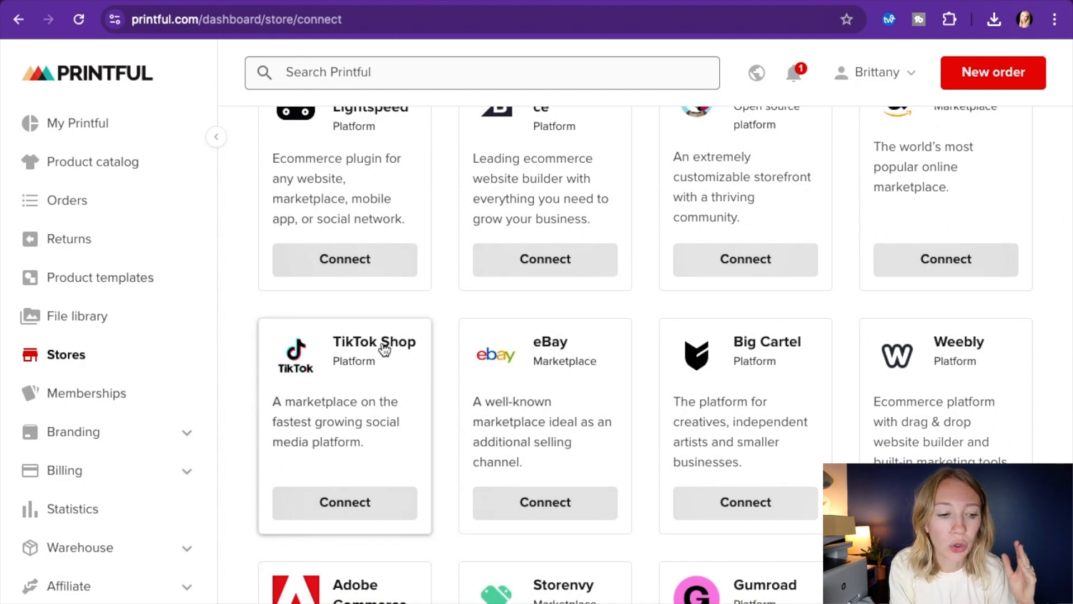
scroll(384, 350, down, 4)
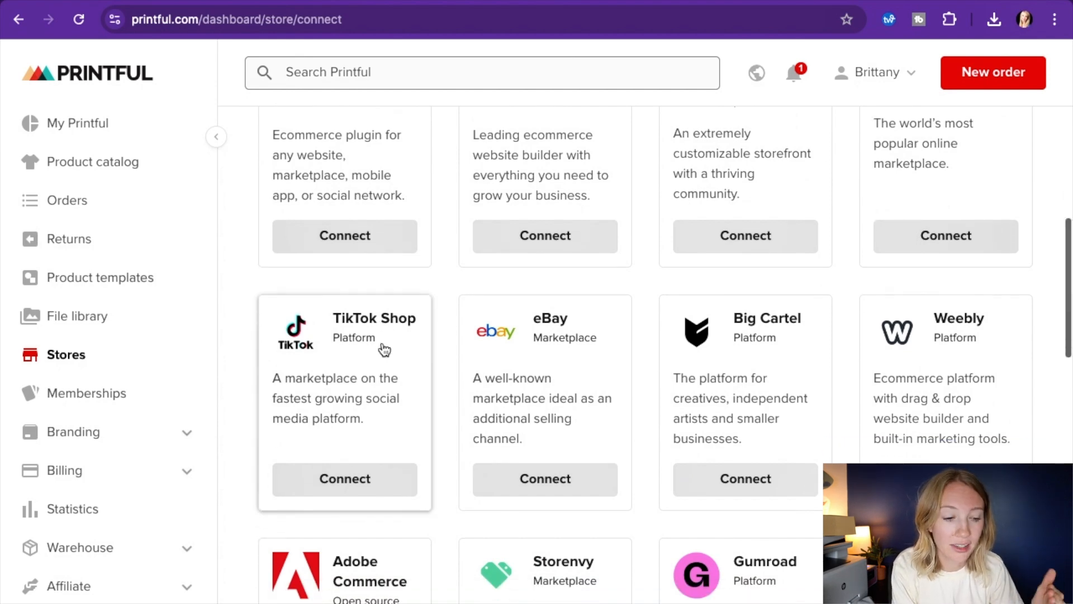
scroll(382, 348, down, 5)
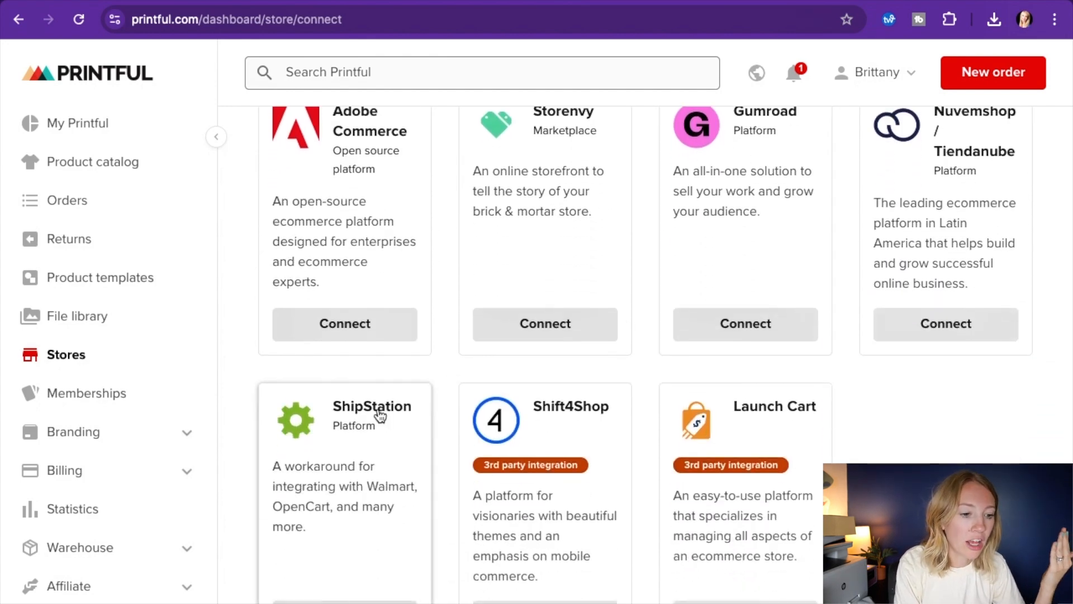
scroll(376, 412, up, 12)
scroll(377, 415, up, 4)
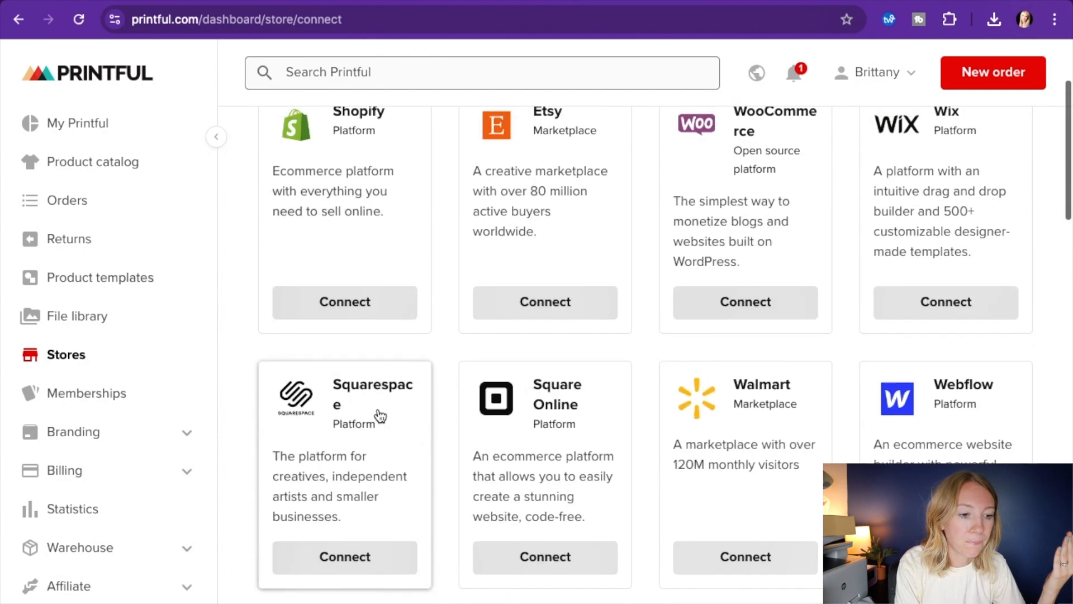
Choose Etsy as the marketplace to connect and open its store connection page
scroll(355, 498, down, 1)
scroll(391, 475, down, 1)
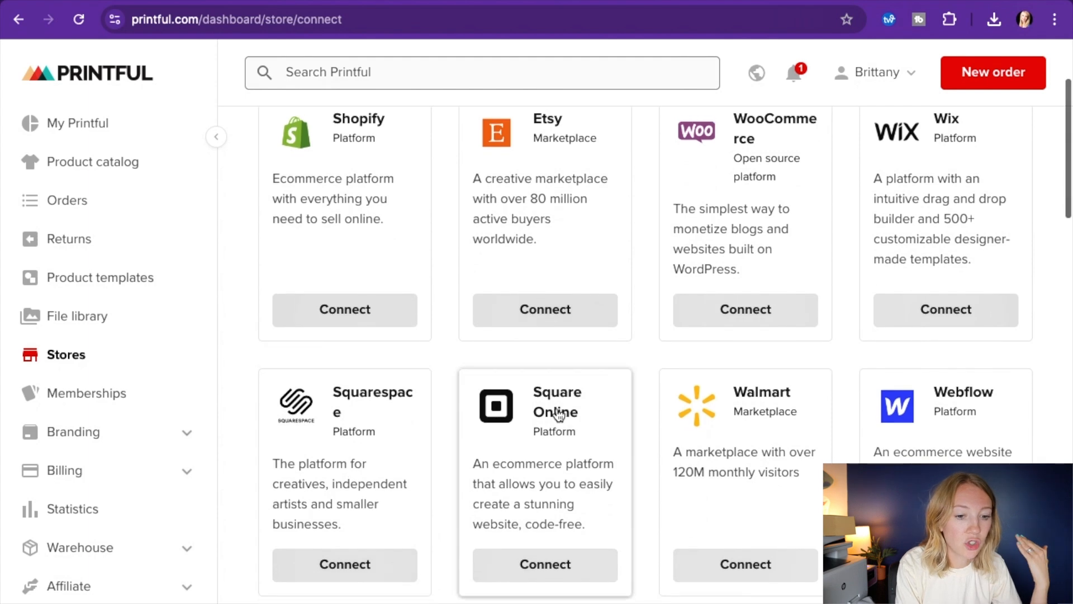
scroll(659, 335, up, 3)
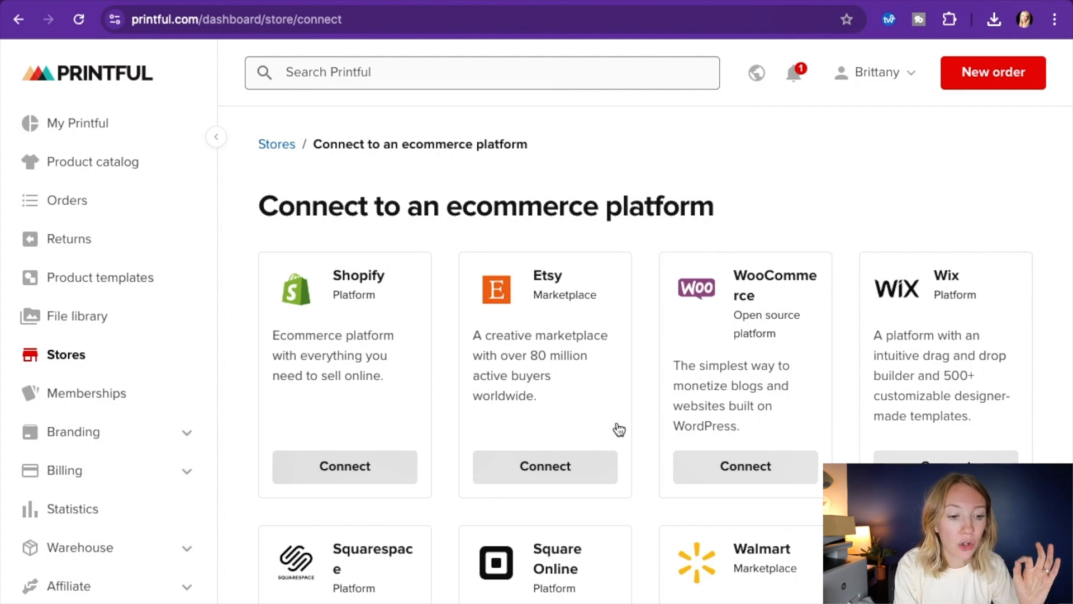
click(546, 472)
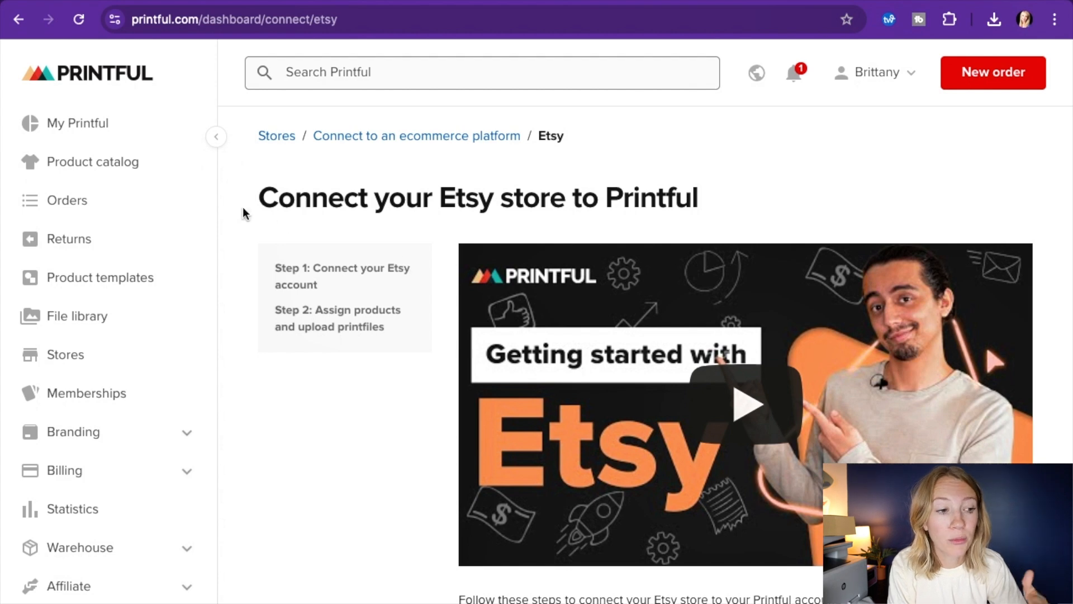
Browse the product catalog's categories and open Women's clothing
click(132, 166)
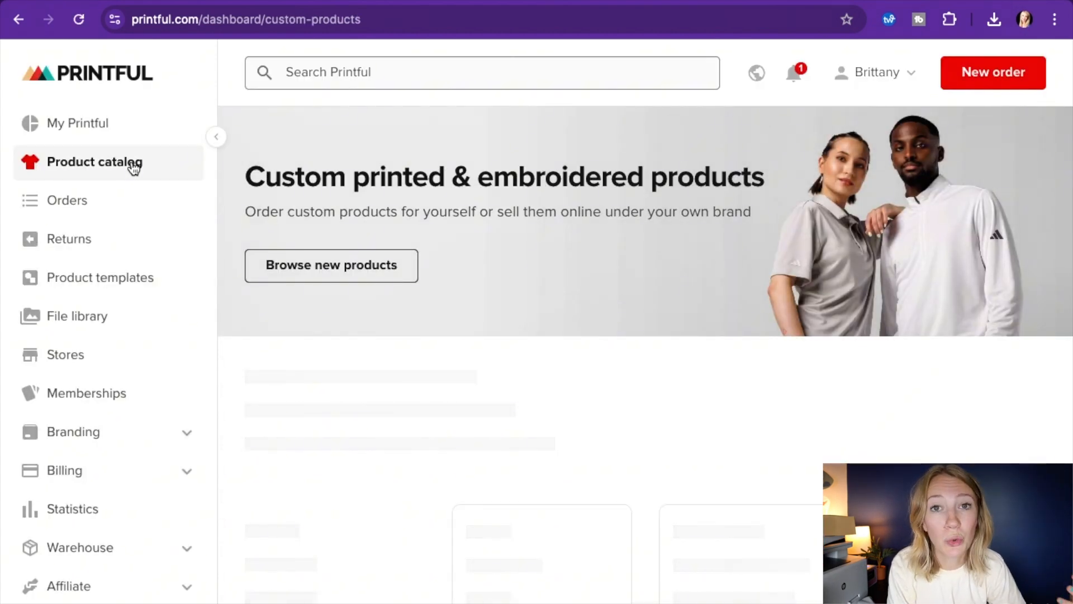
scroll(562, 435, down, 5)
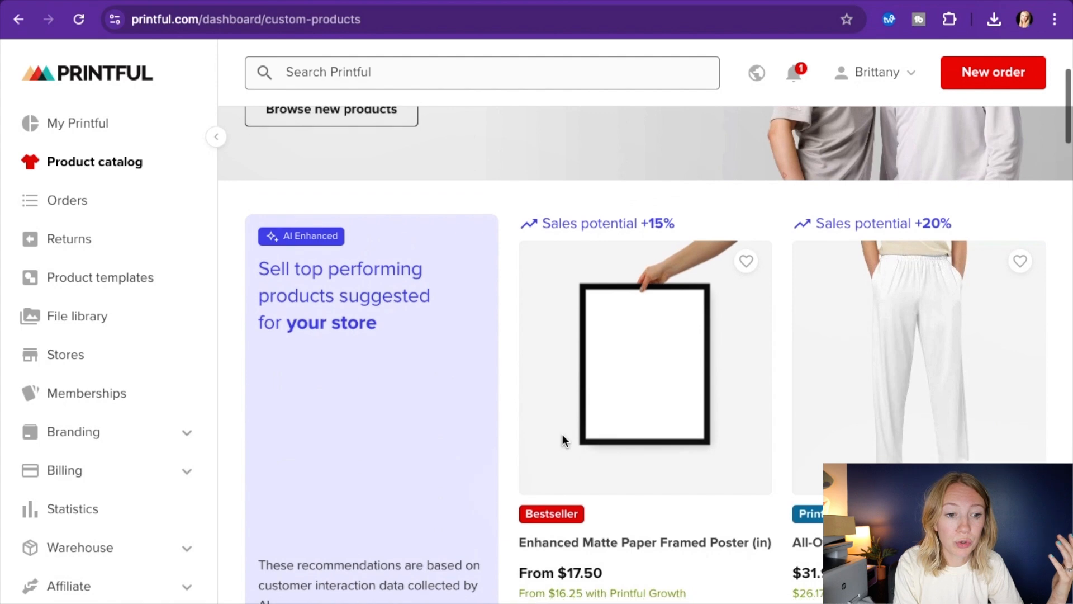
scroll(563, 434, down, 5)
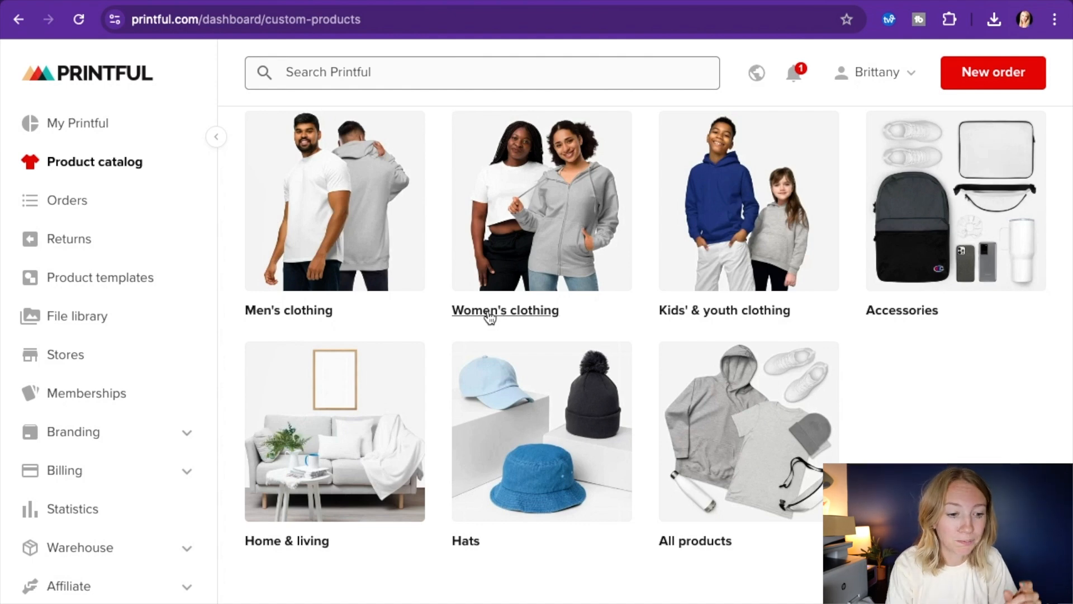
scroll(464, 537, up, 3)
click(551, 374)
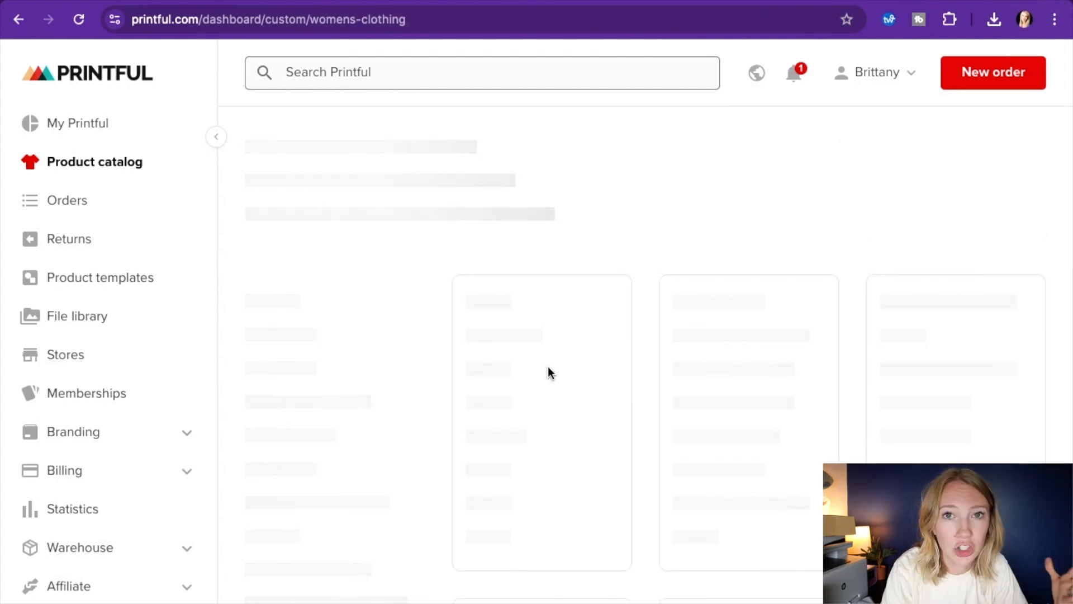
Look through the women's clothing products and open the All shirts category
scroll(549, 370, down, 5)
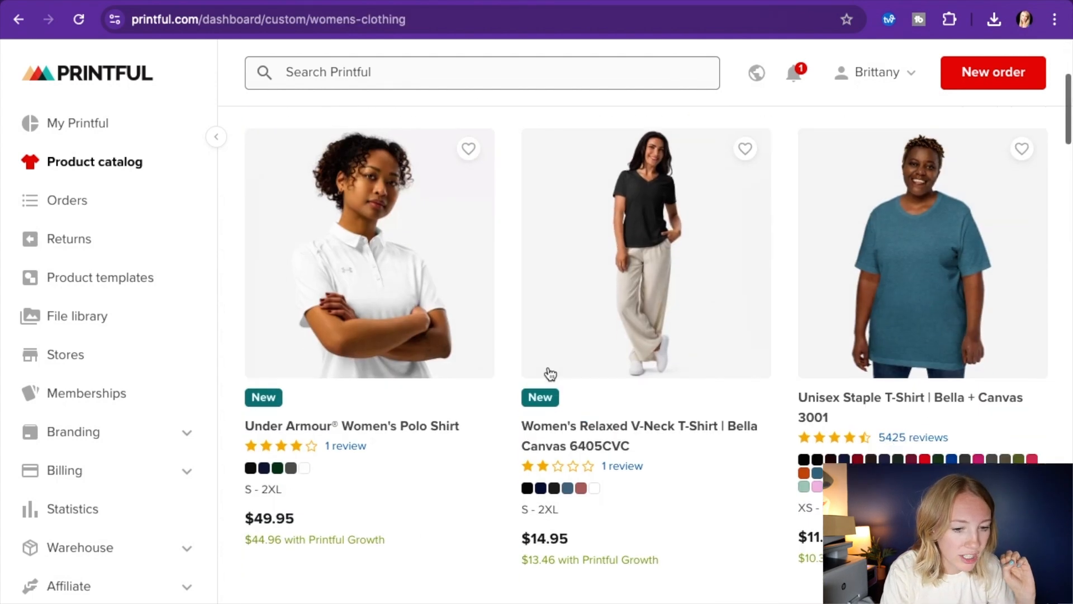
scroll(551, 374, down, 10)
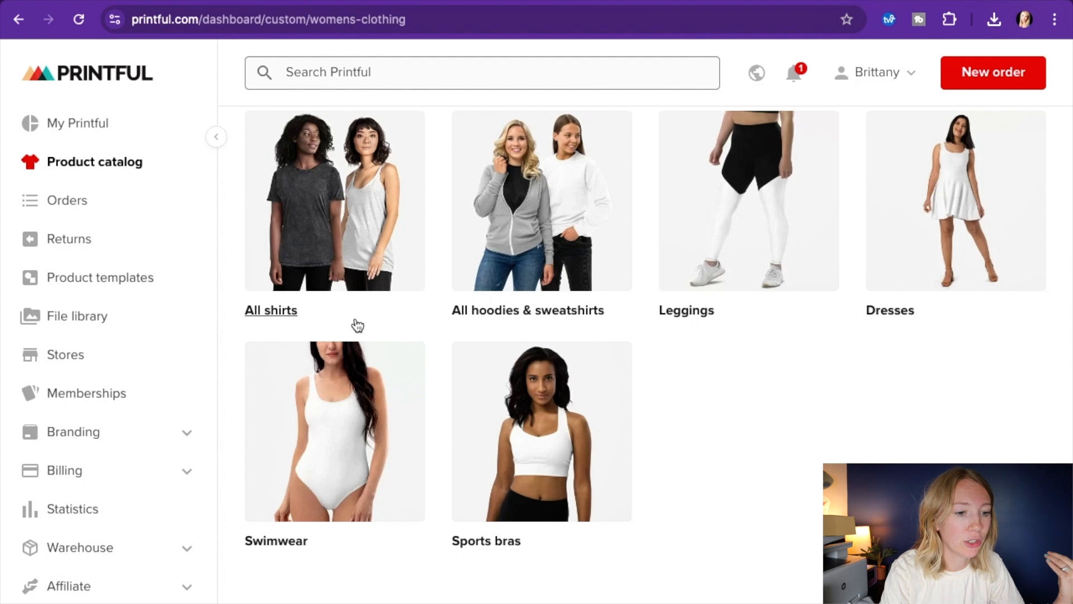
click(327, 247)
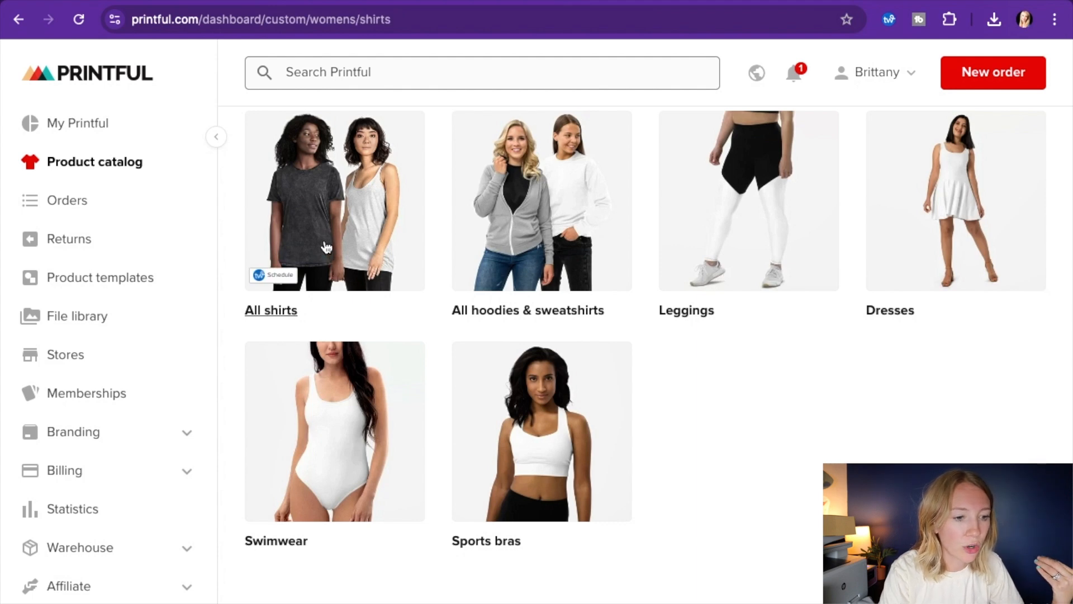
Open the Women's Relaxed T-Shirt | Bella + Canvas 6400 and start creating a design for it
scroll(593, 336, down, 5)
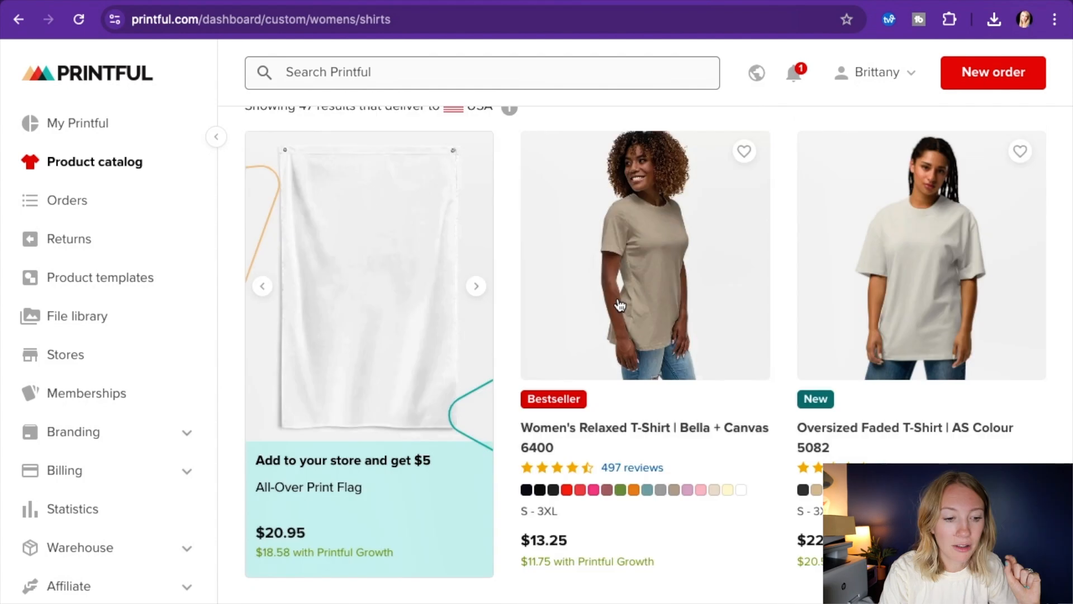
click(660, 274)
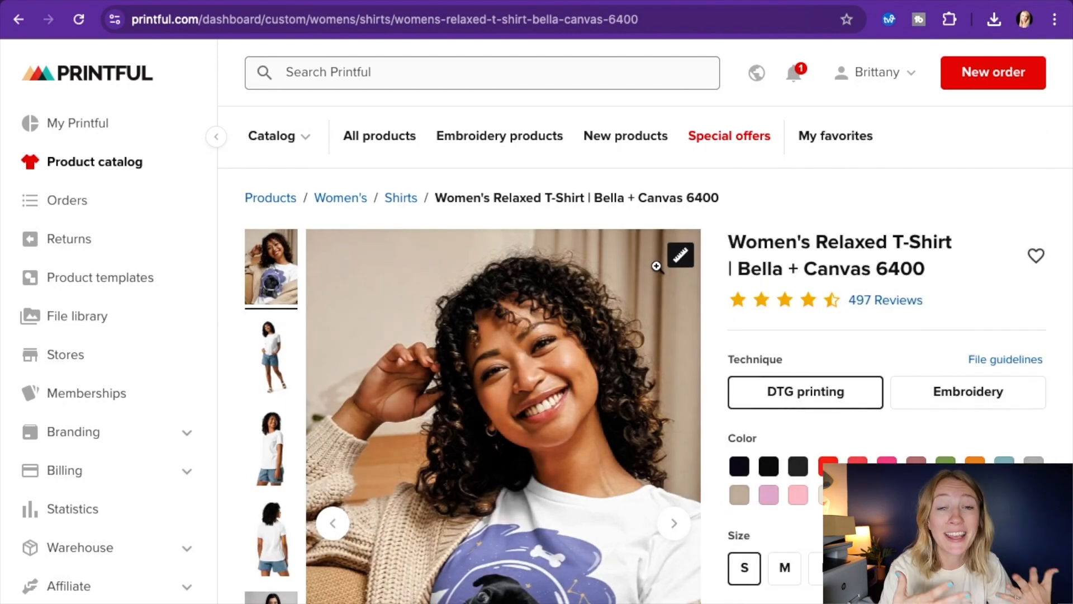
scroll(606, 352, down, 5)
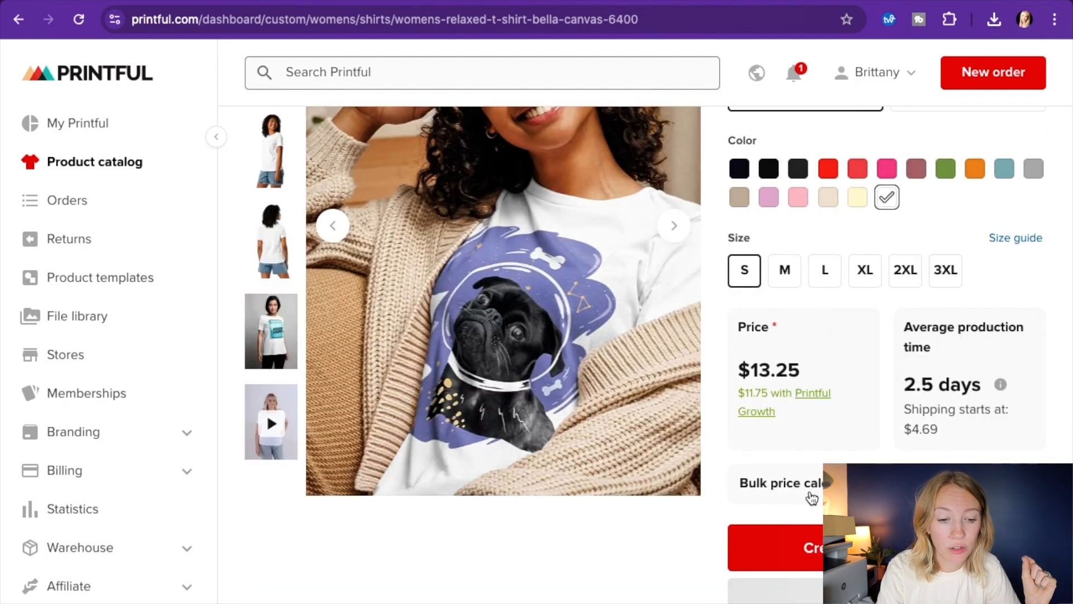
click(813, 542)
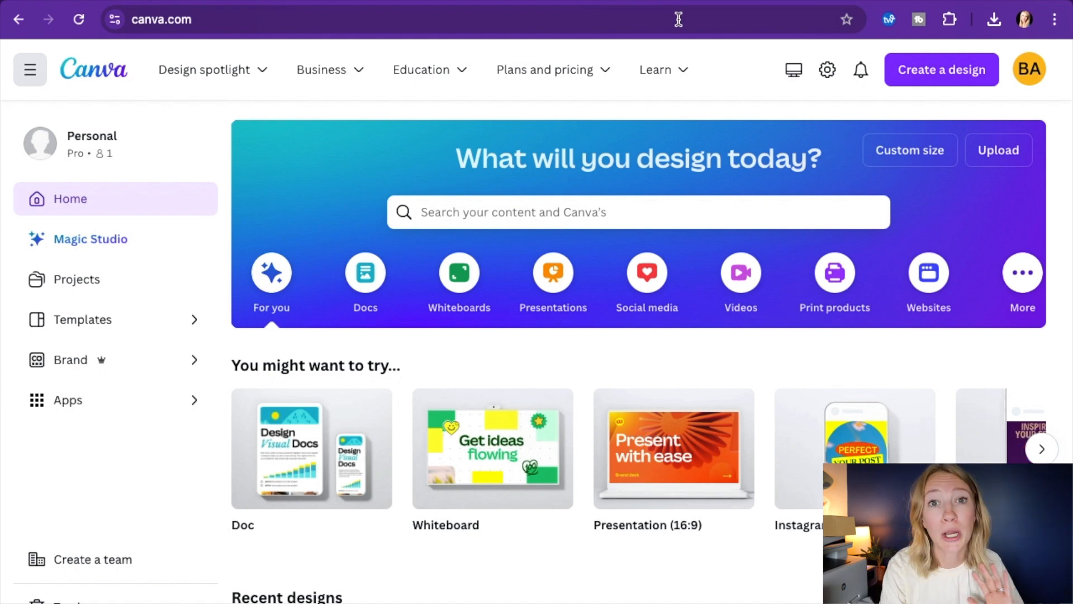
In Canva, search for "tshirt" and start customizing the Colorful 70s Style Women Empowerment T-shirt template
click(494, 212)
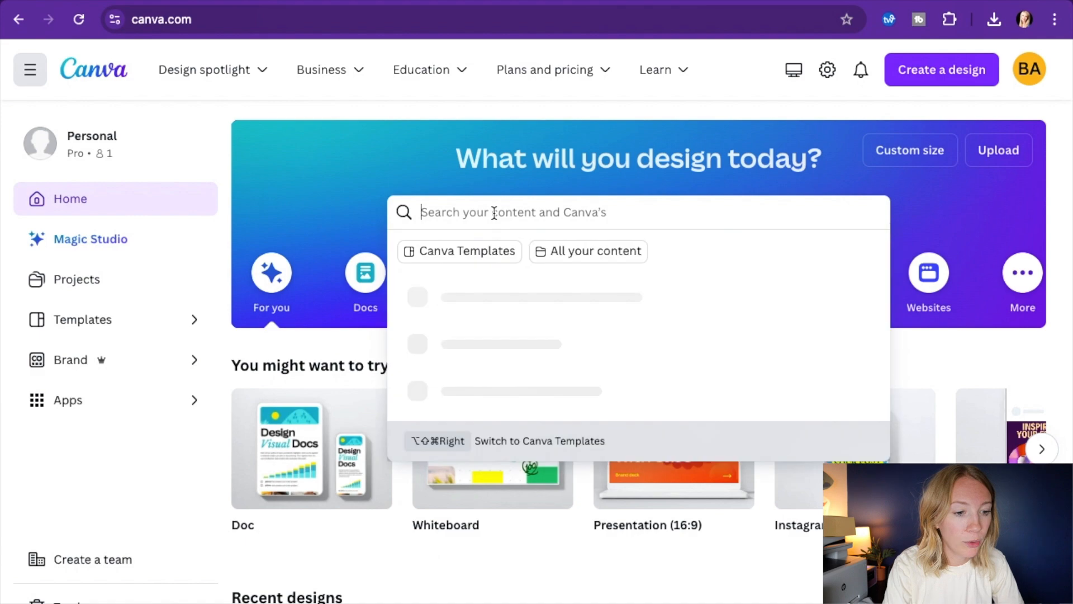
text(tshirt)
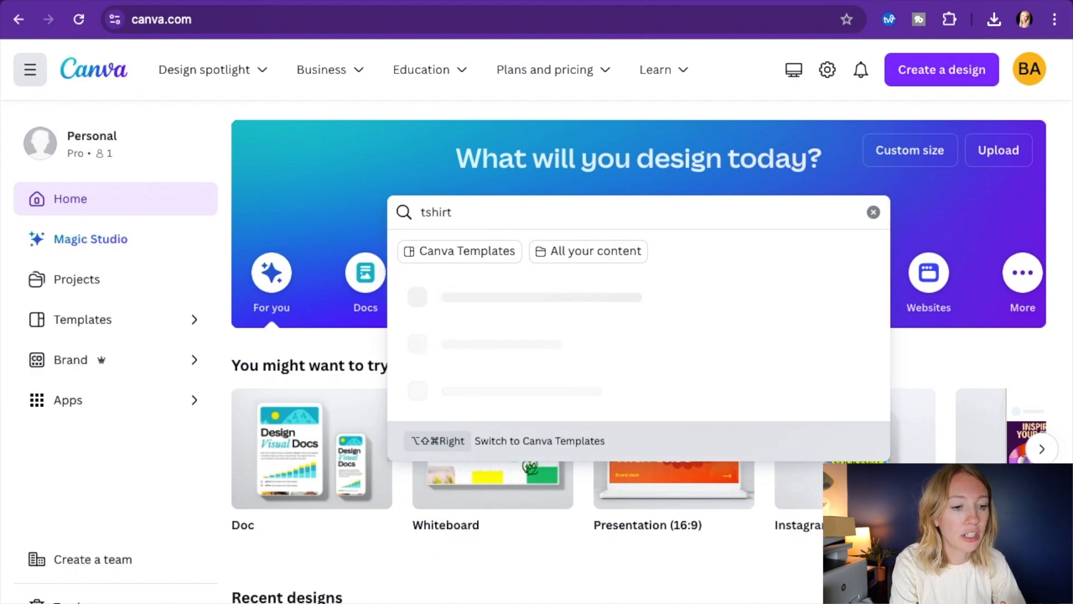
key(Return)
click(632, 447)
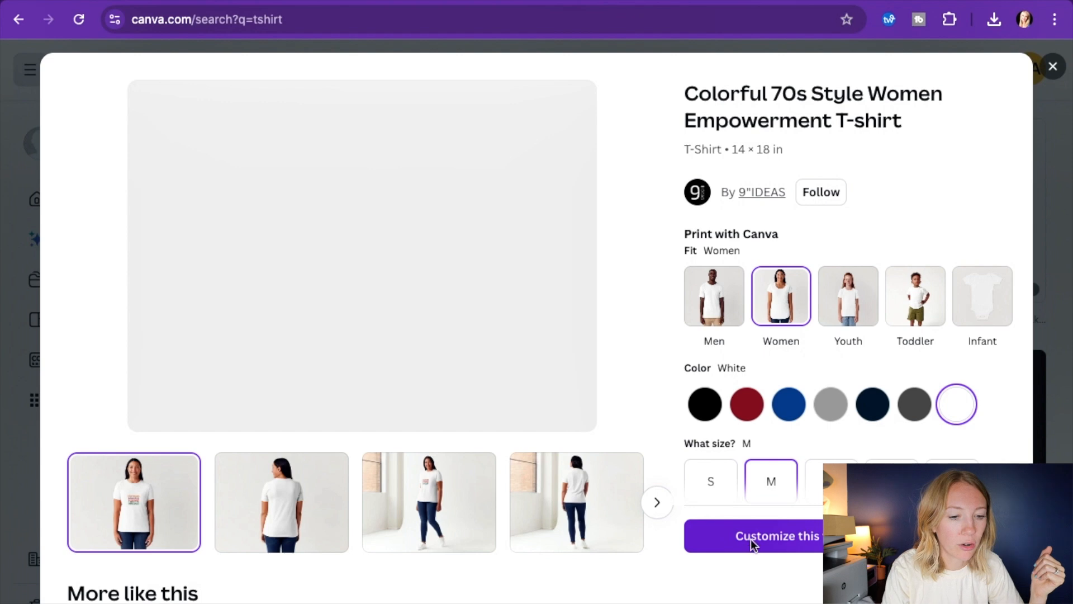
click(753, 540)
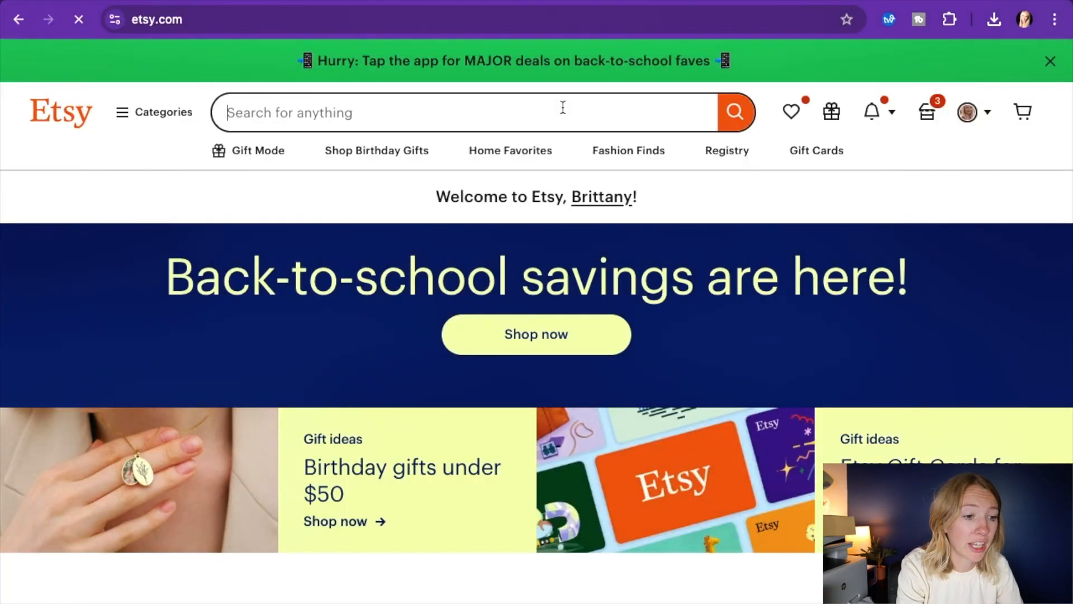
On Etsy, check the search suggestions for "gifts for" followed by each of the letters a, b, c and d
text(gifts for)
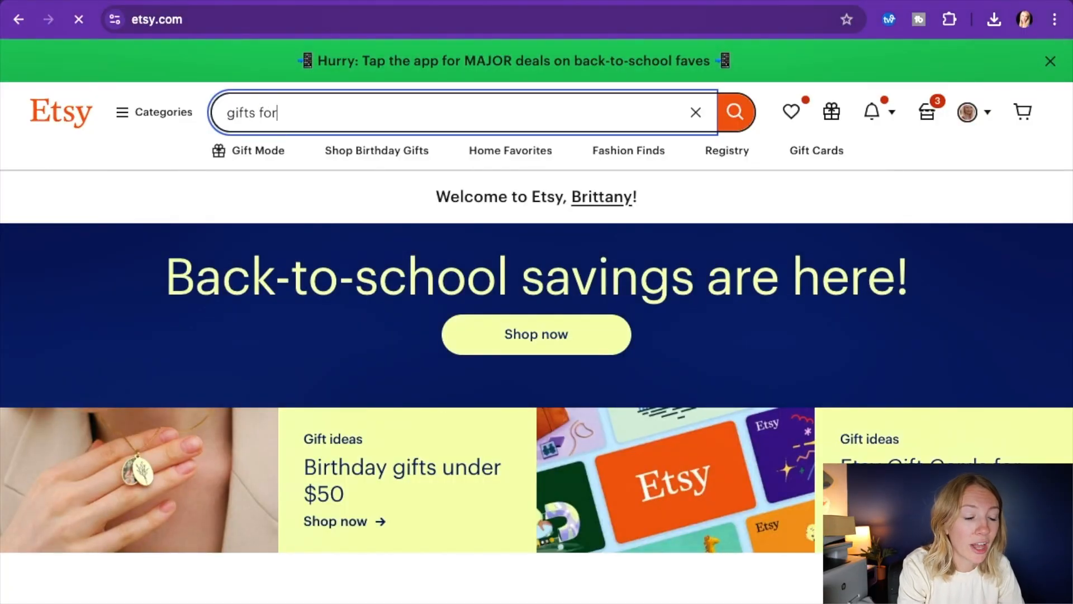
text( a)
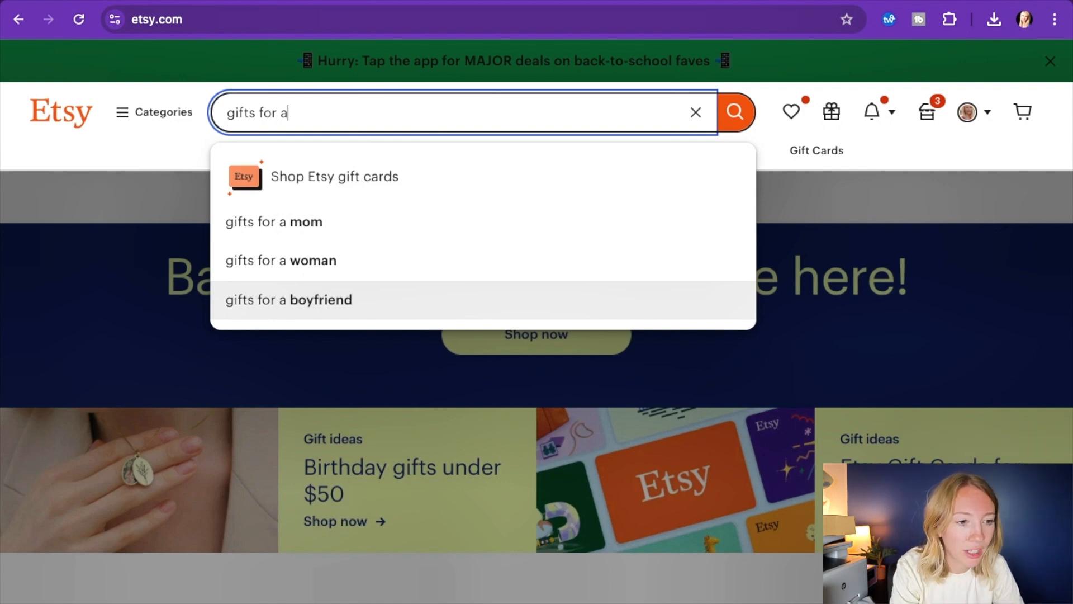
key(BackSpace)
key(BackSpace)
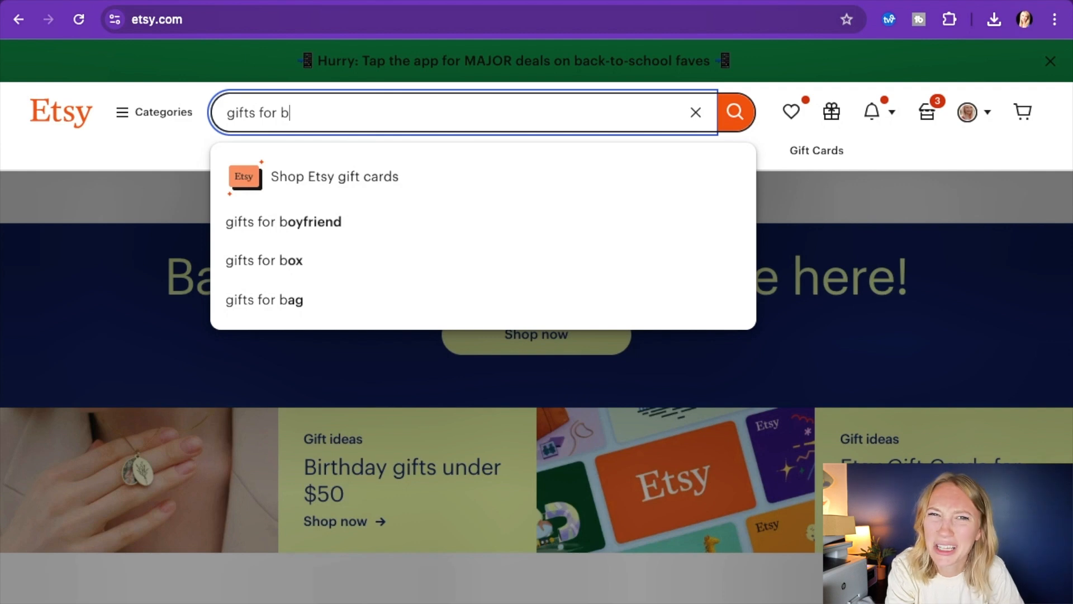
key(BackSpace)
text(c)
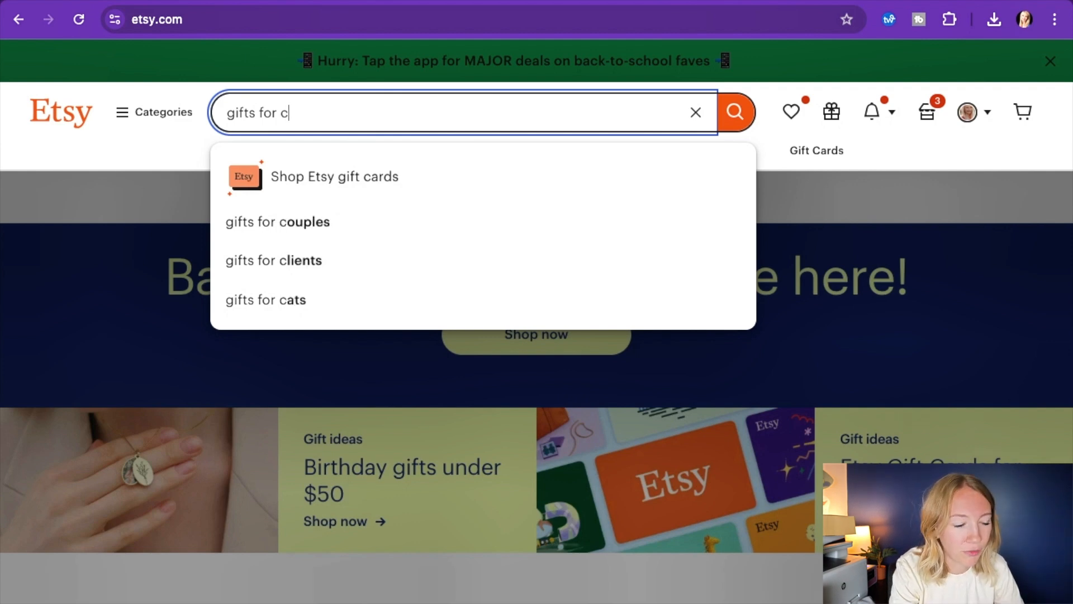
key(BackSpace)
text(d)
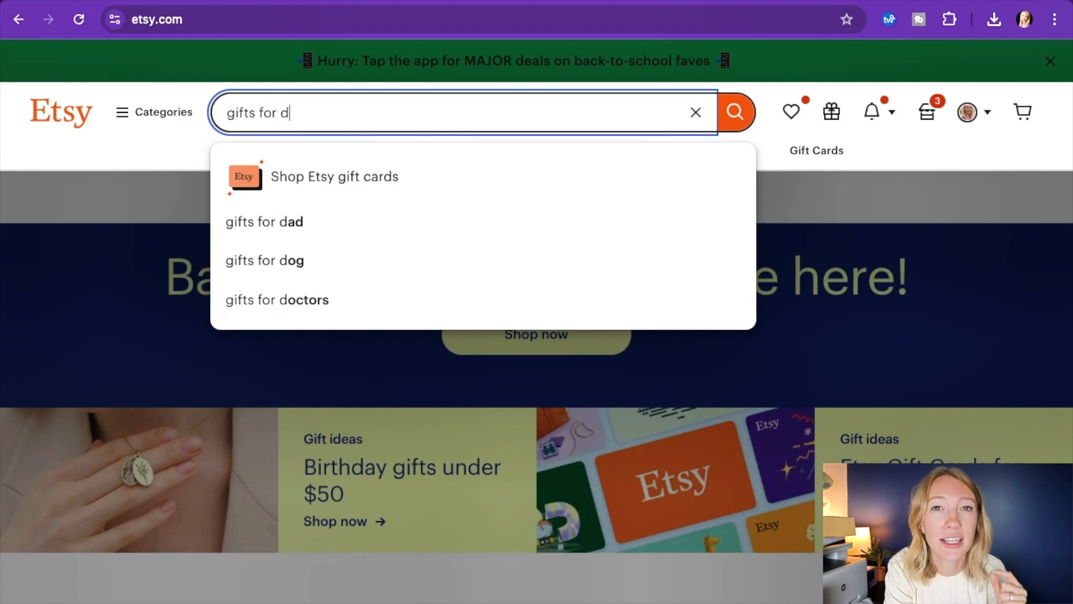
Clear the Etsy search and check the suggestions for "nurse a" instead
key(BackSpace)
key(BackSpace)
key(BackSpace)
key(BackSpace)
key(BackSpace)
key(BackSpace)
key(BackSpace)
key(BackSpace)
key(BackSpace)
key(BackSpace)
key(BackSpace)
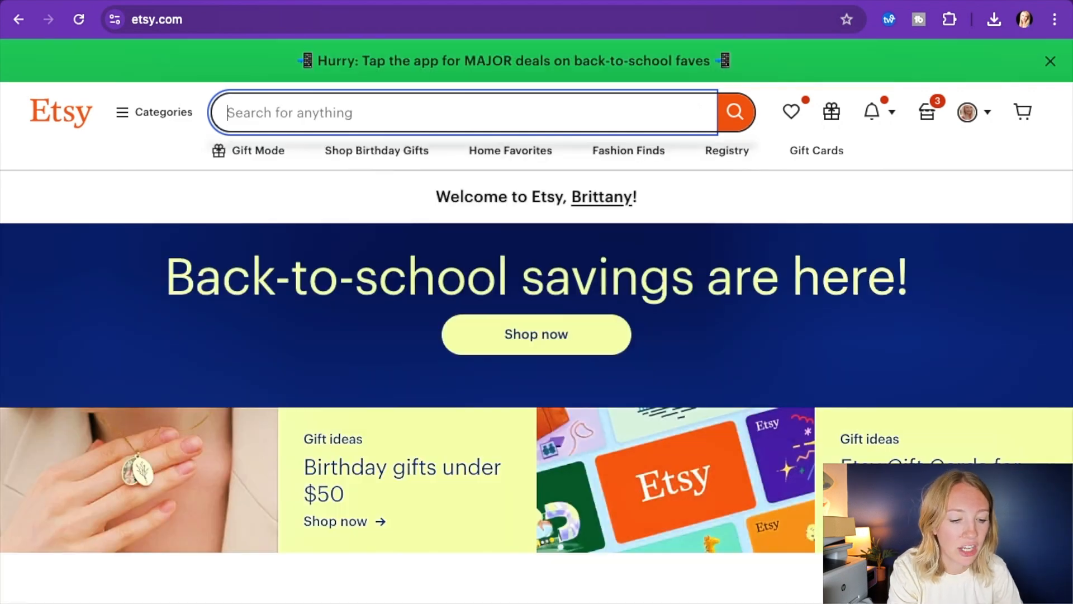
text(nurse a)
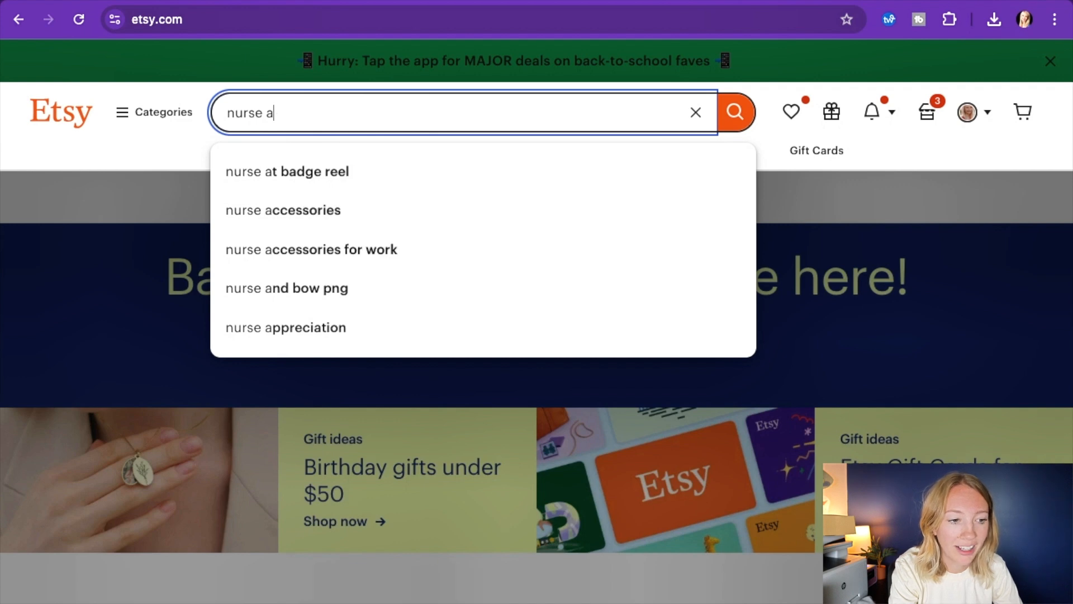
Check the Etsy search suggestions for "nurse b" and "nurse c"
key(BackSpace)
text(b)
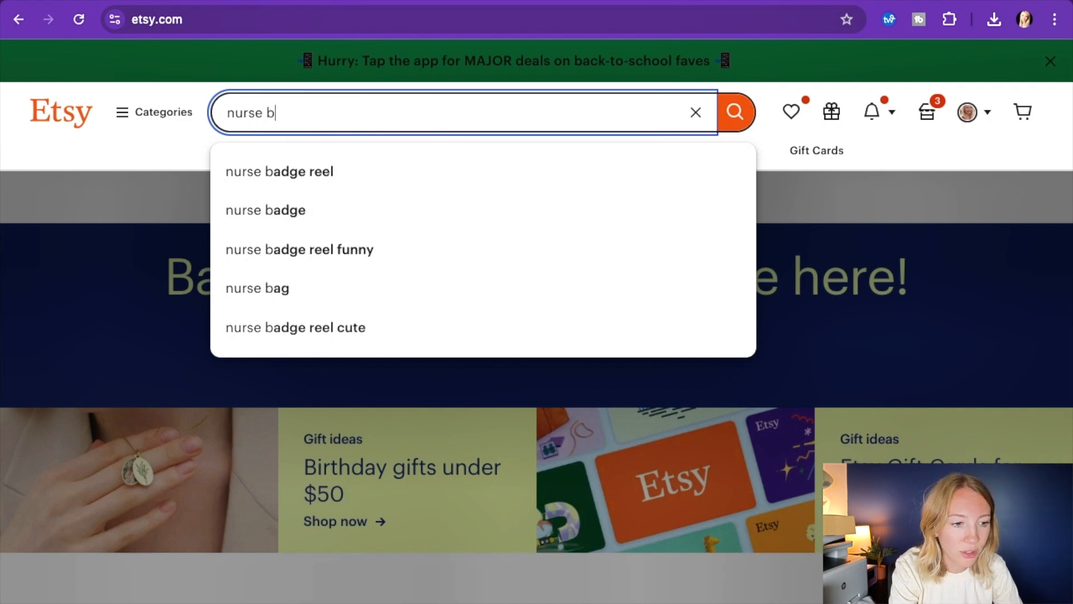
key(BackSpace)
text(c)
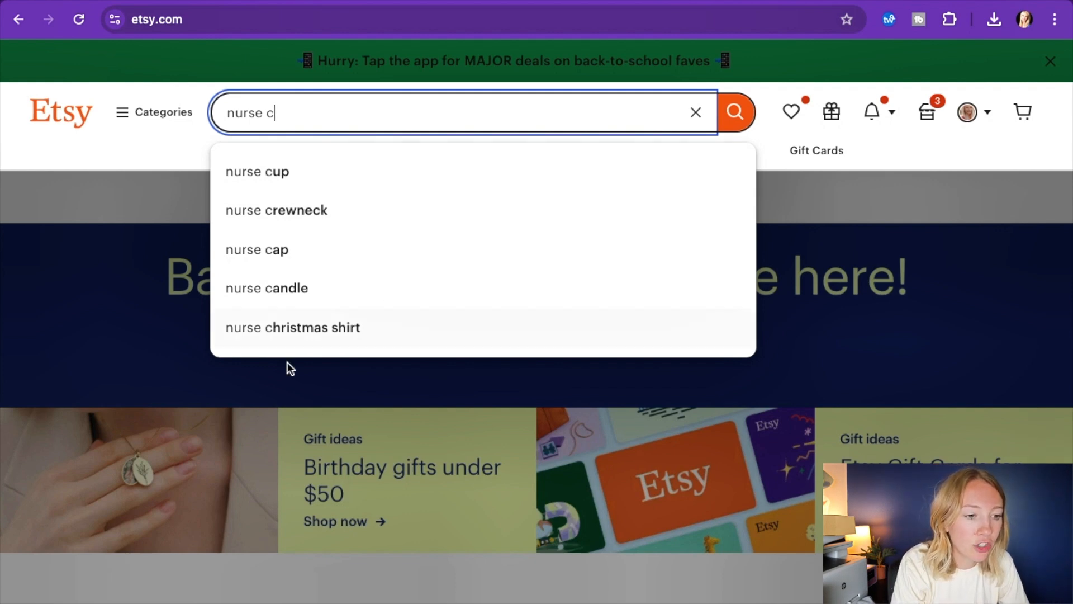
Open the suggested "nurse crewneck" search and look through the listed sweatshirt designs for ideas
click(305, 222)
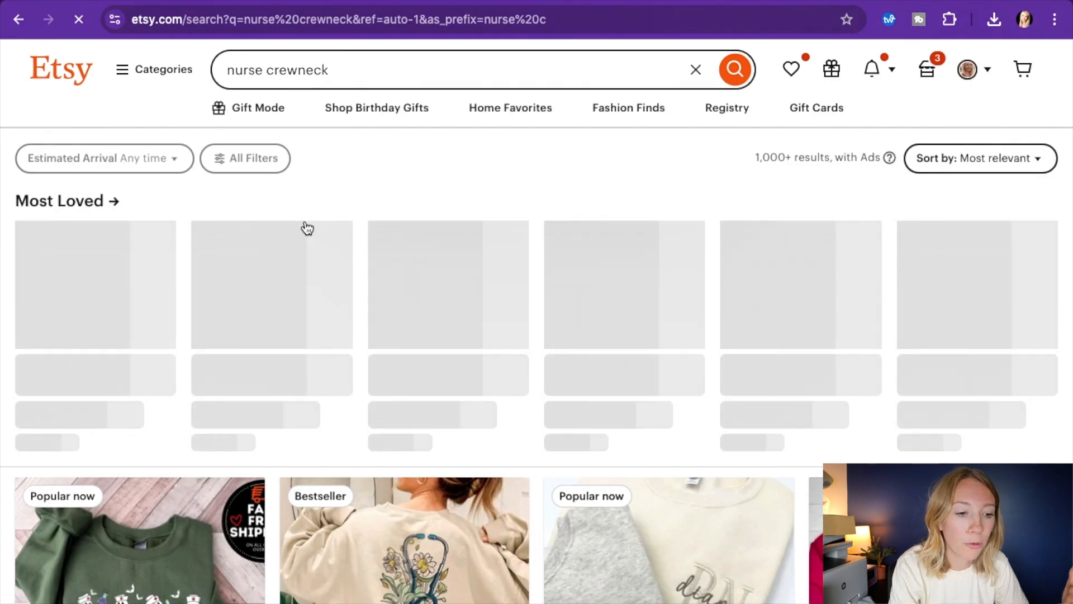
scroll(499, 398, down, 5)
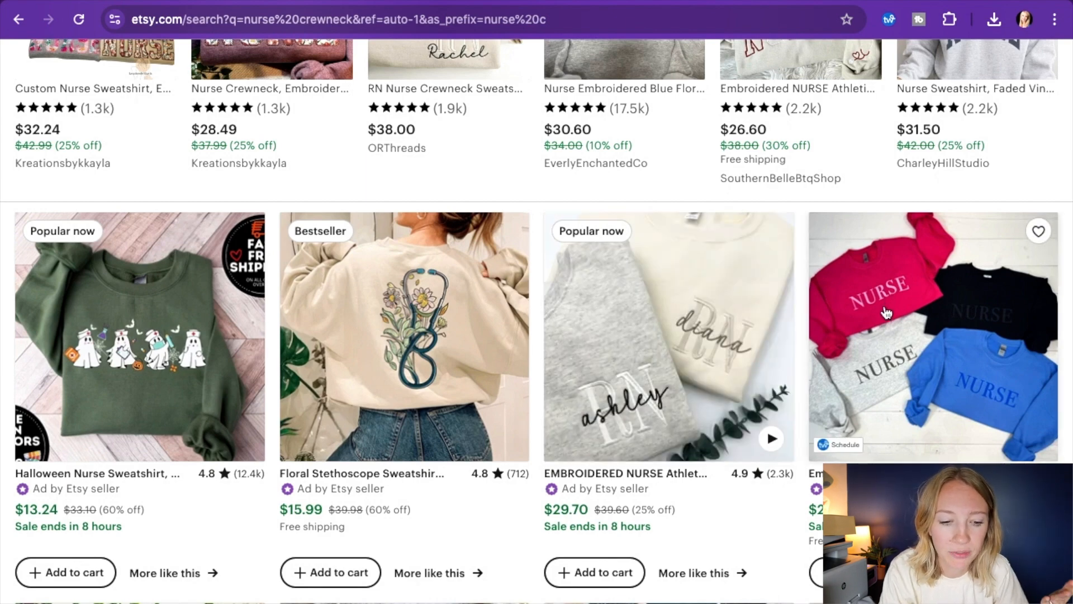
scroll(931, 374, down, 7)
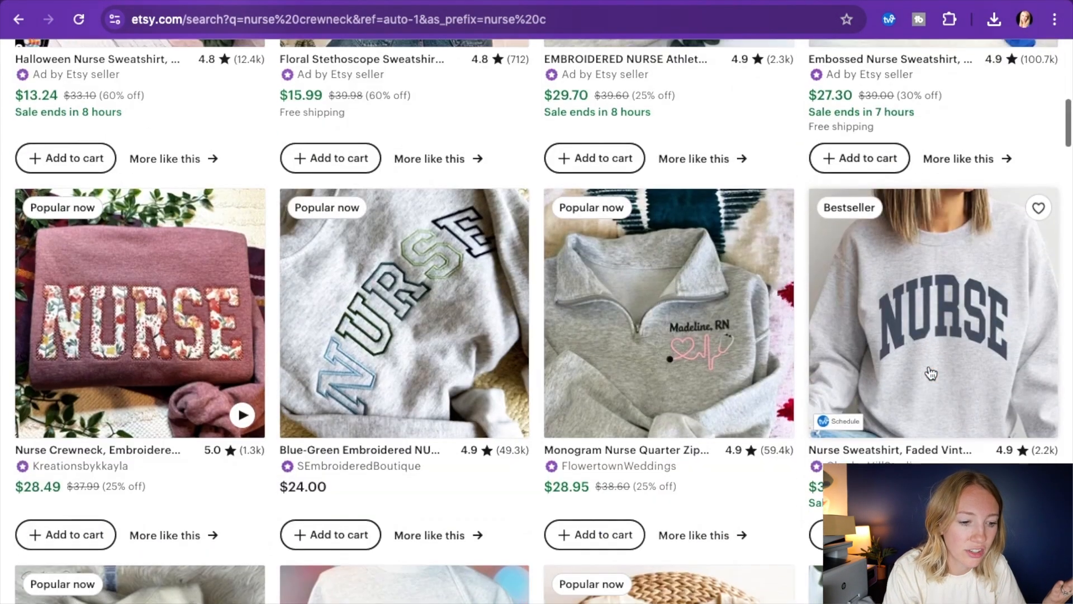
scroll(527, 330, up, 3)
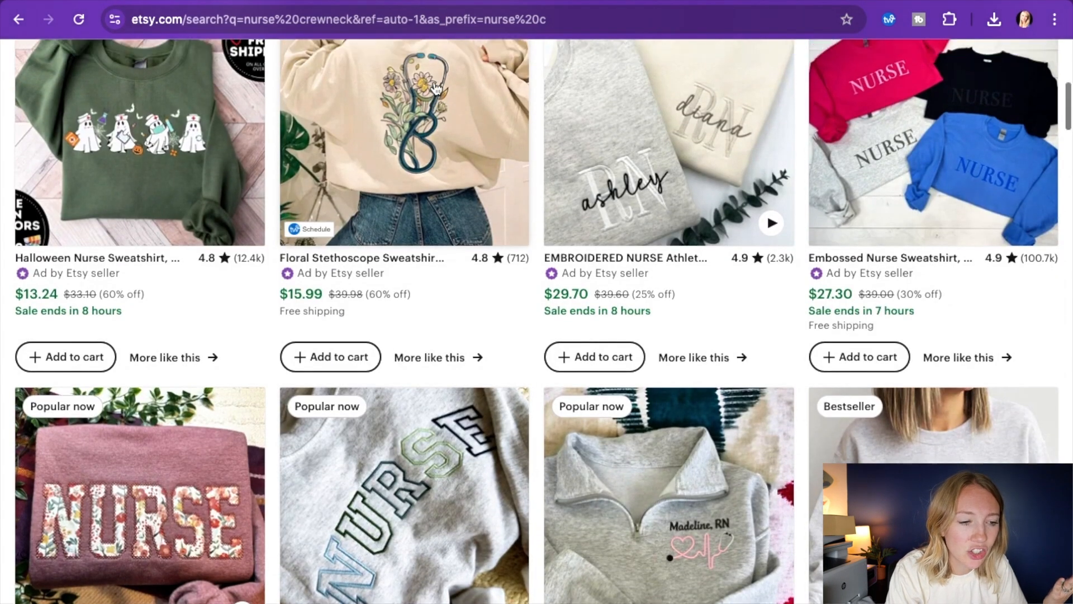
scroll(443, 359, down, 5)
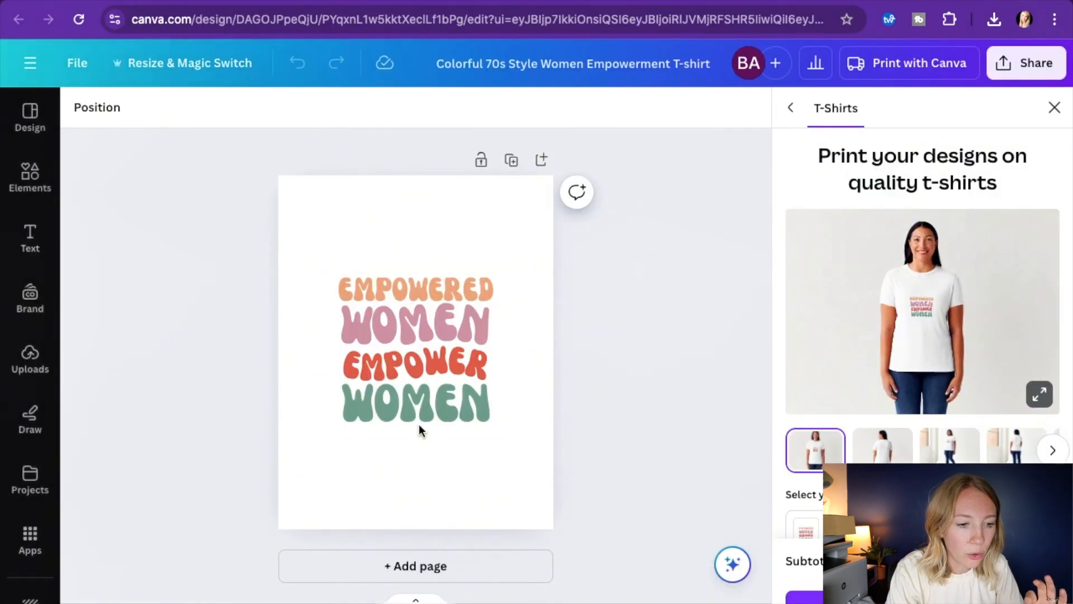
In Canva, delete the "Empowered Women Empower Women" text from the template and open the AI image generator
drag(318, 255, 546, 462)
key(Delete)
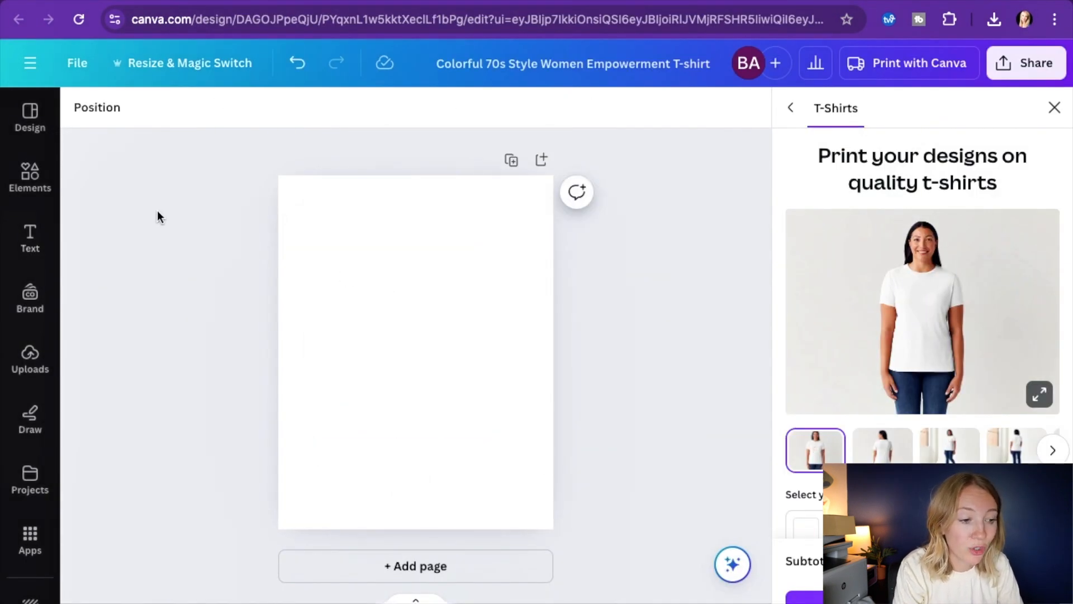
click(32, 180)
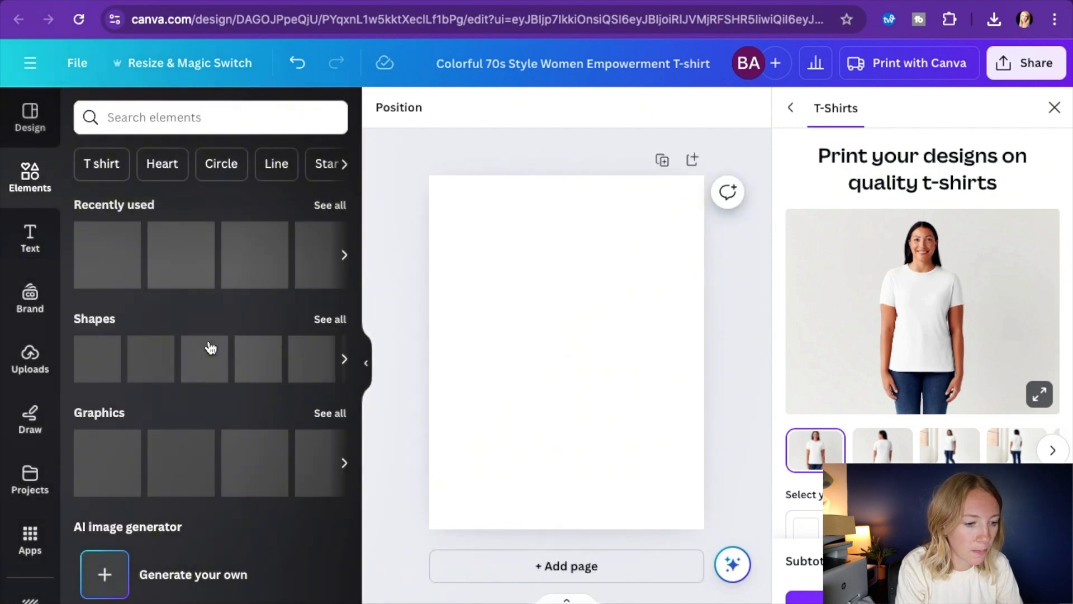
scroll(210, 348, down, 5)
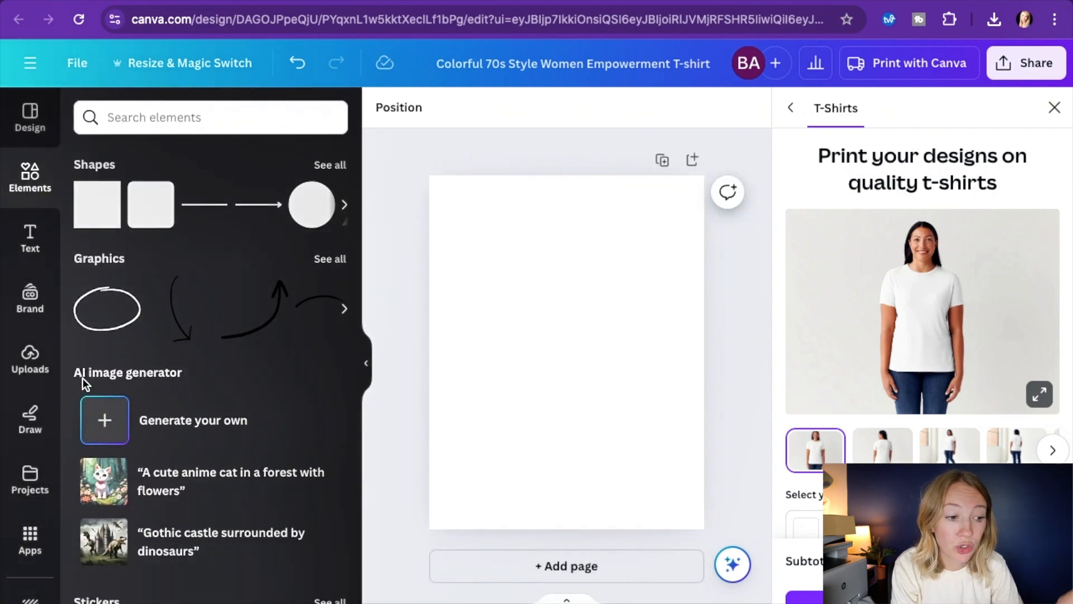
click(168, 419)
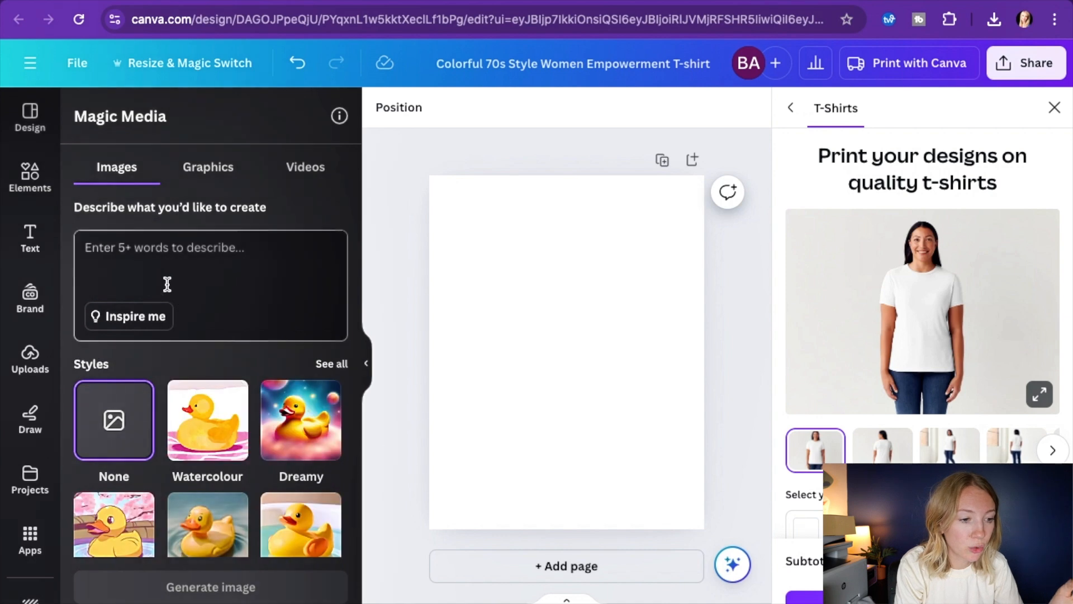
Generate images from the prompt "nurse stethoscope with florals coming out of it", correcting the spelling of "stethoscope"
click(142, 249)
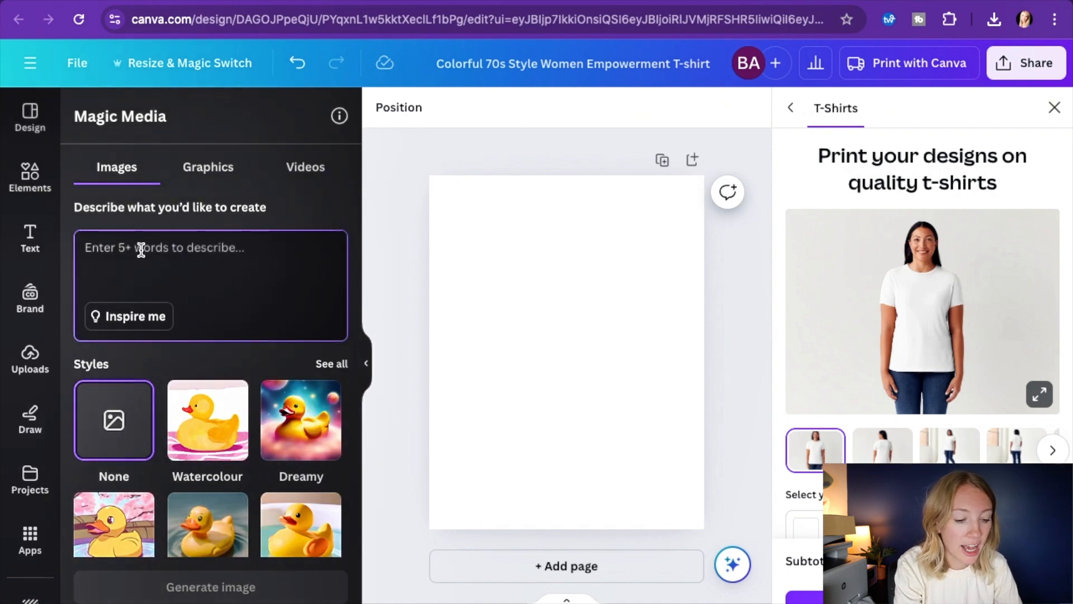
text(nurse ste)
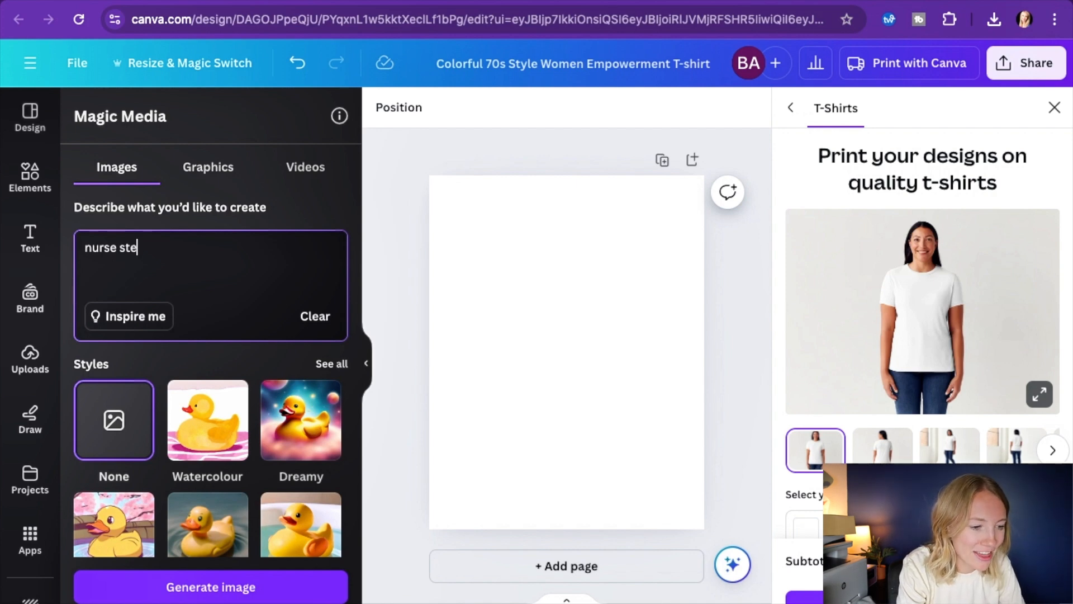
text(thescope)
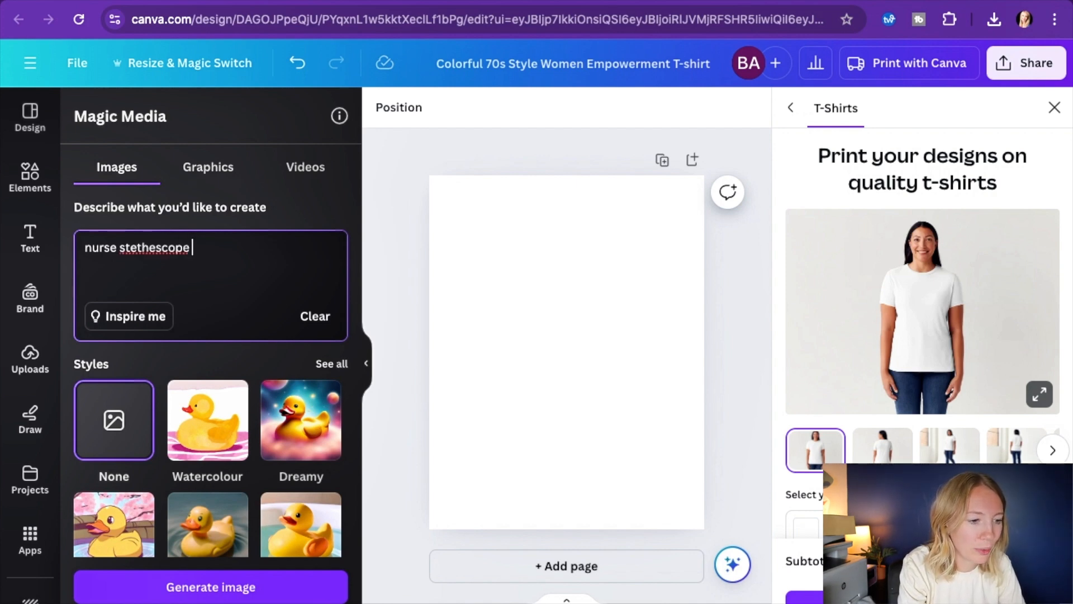
right_click(139, 243)
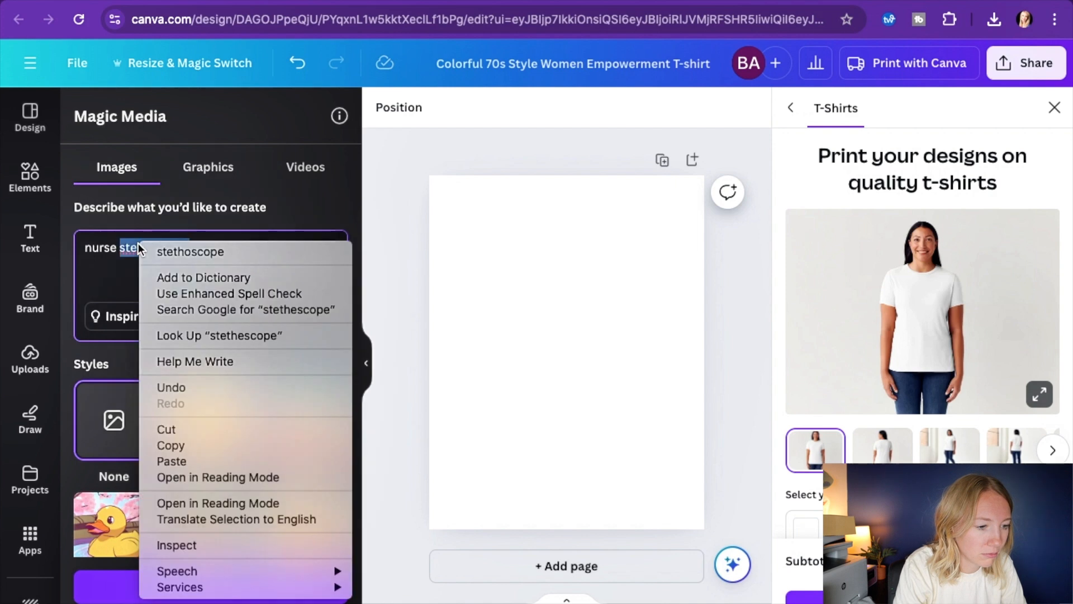
click(155, 252)
text(with )
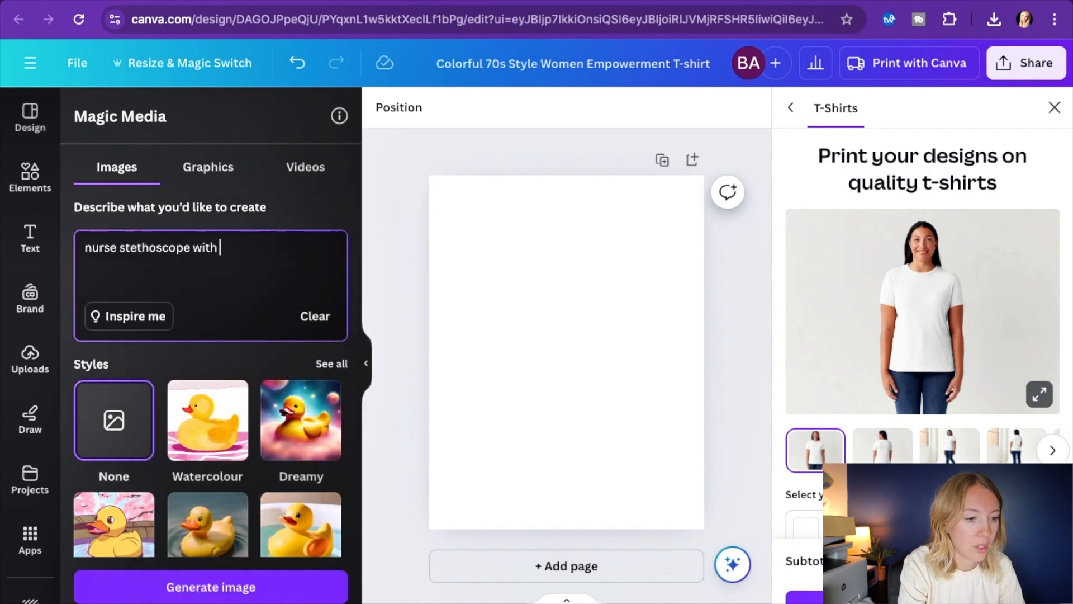
text(florals co)
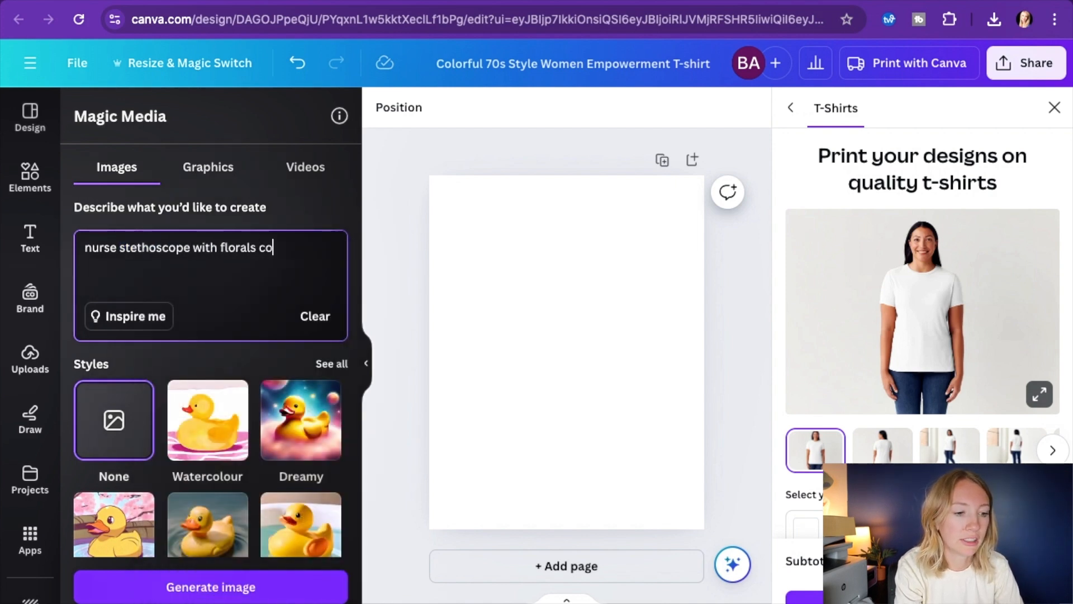
text(ming out of it)
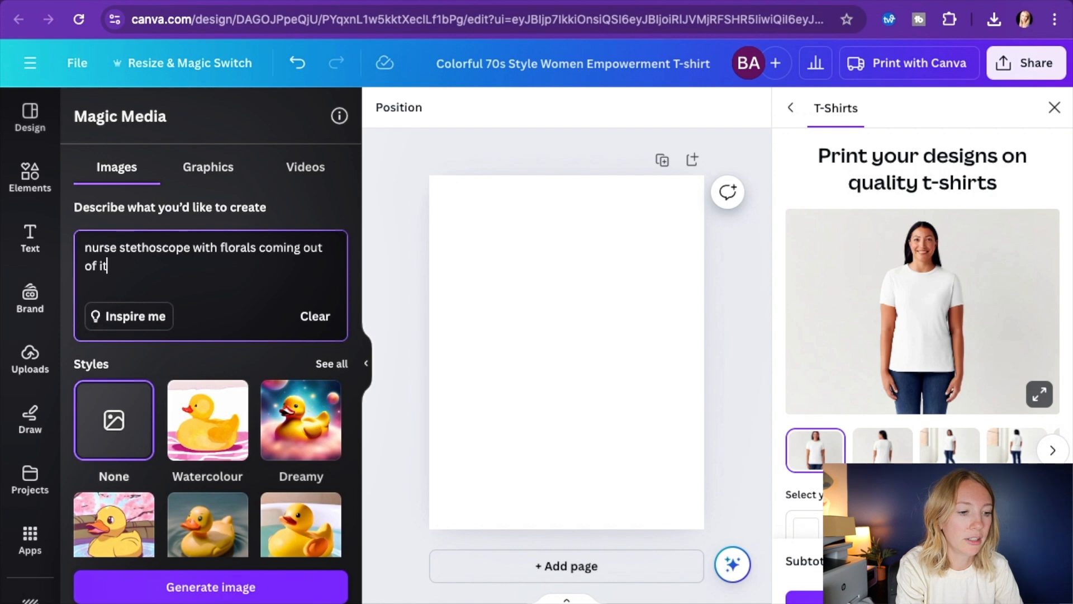
key(Return)
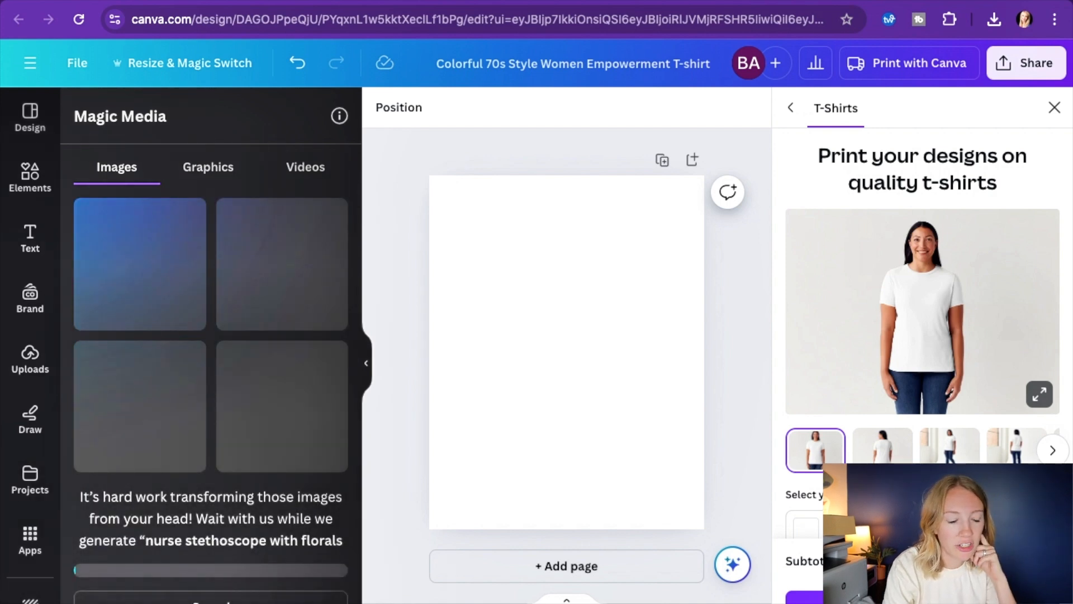
Generate more images like the stethoscope flanked by flowers on light blue, and add the version with the large round chest piece to the page
click(190, 358)
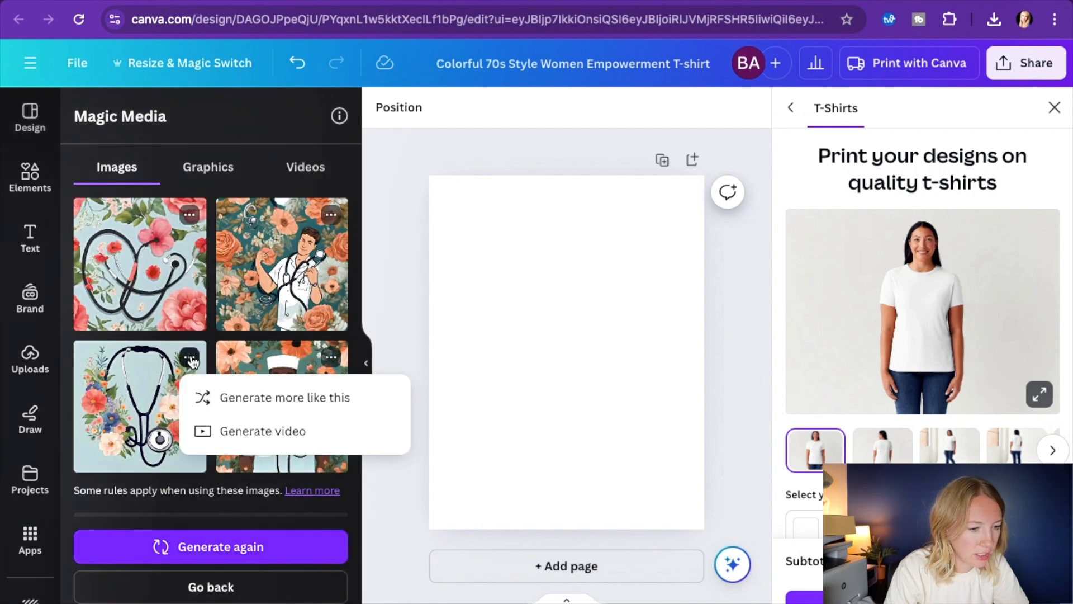
click(245, 398)
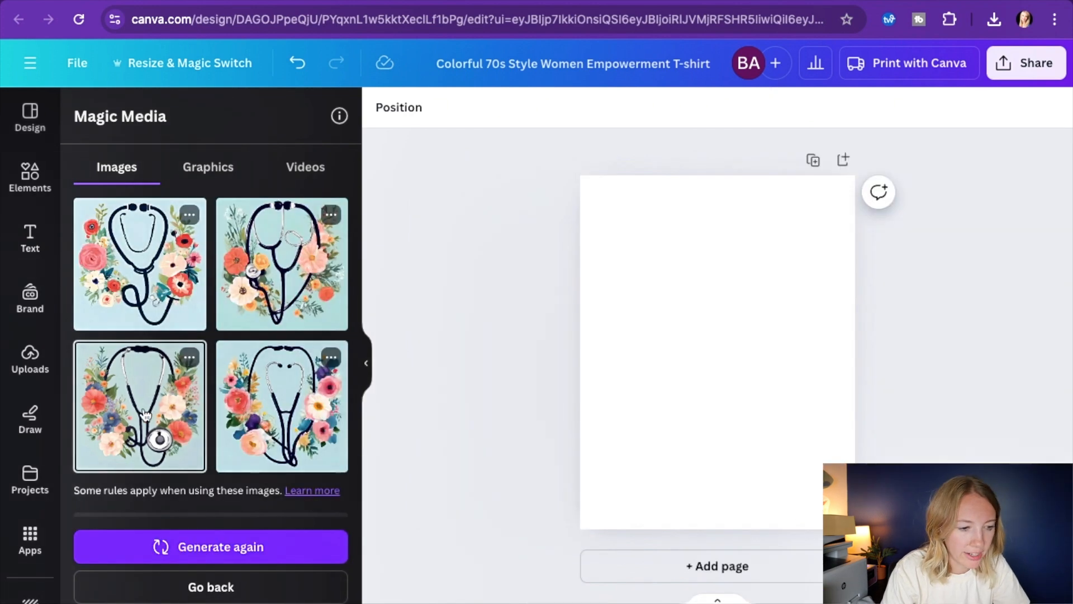
click(140, 406)
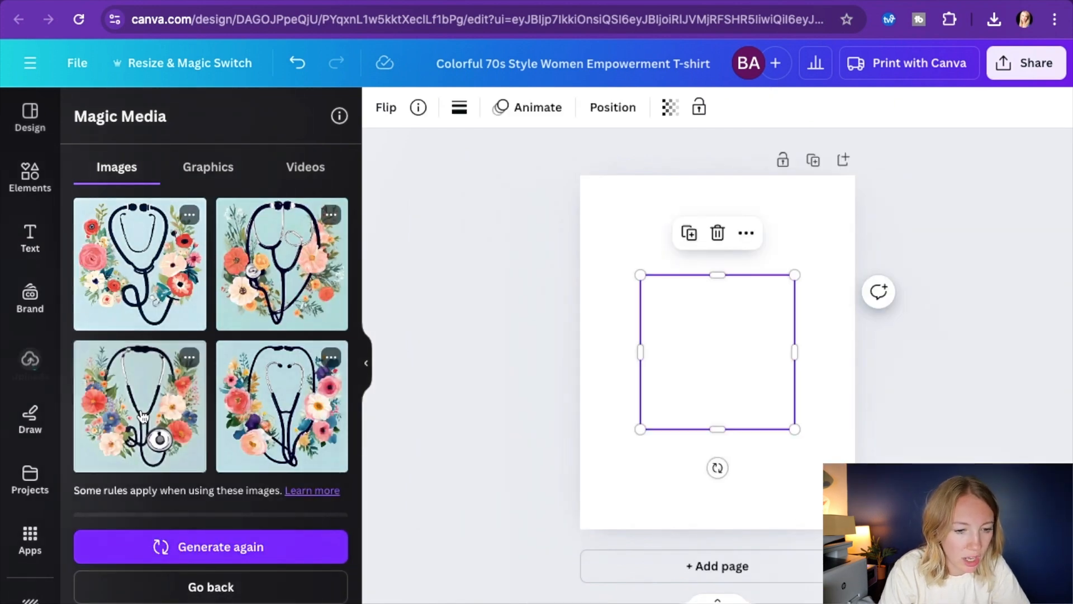
Enlarge the floral stethoscope image to nearly the full page width and remove its background
drag(641, 275, 600, 234)
drag(792, 427, 834, 469)
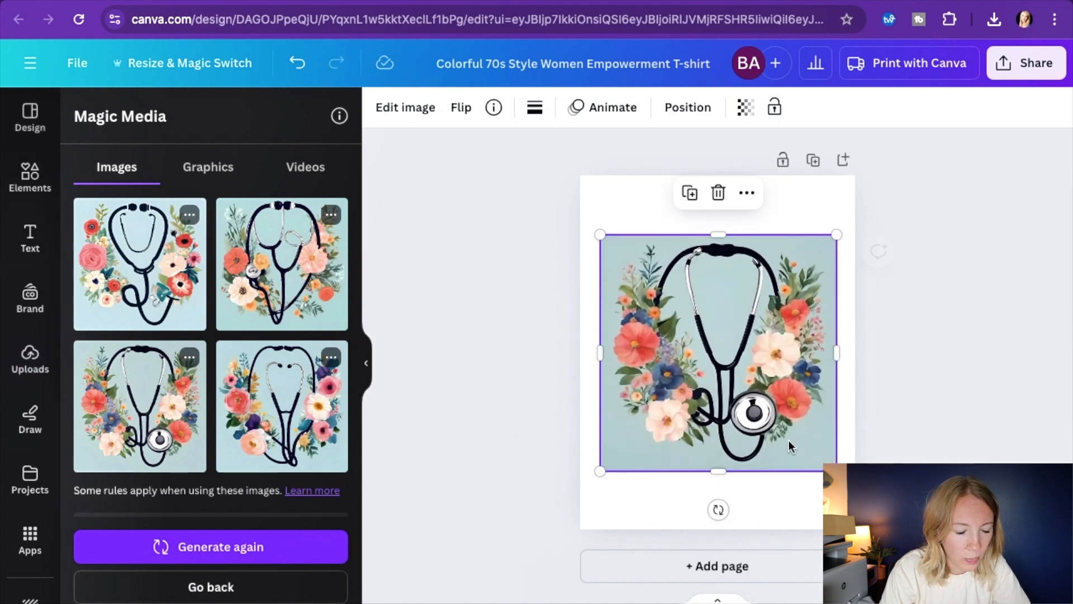
click(389, 103)
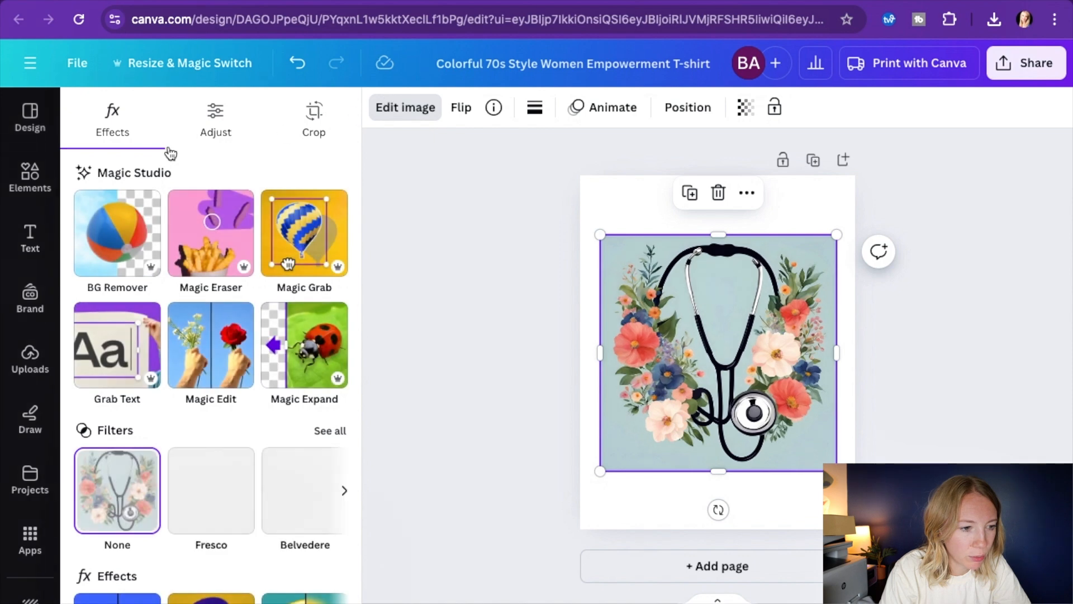
click(130, 242)
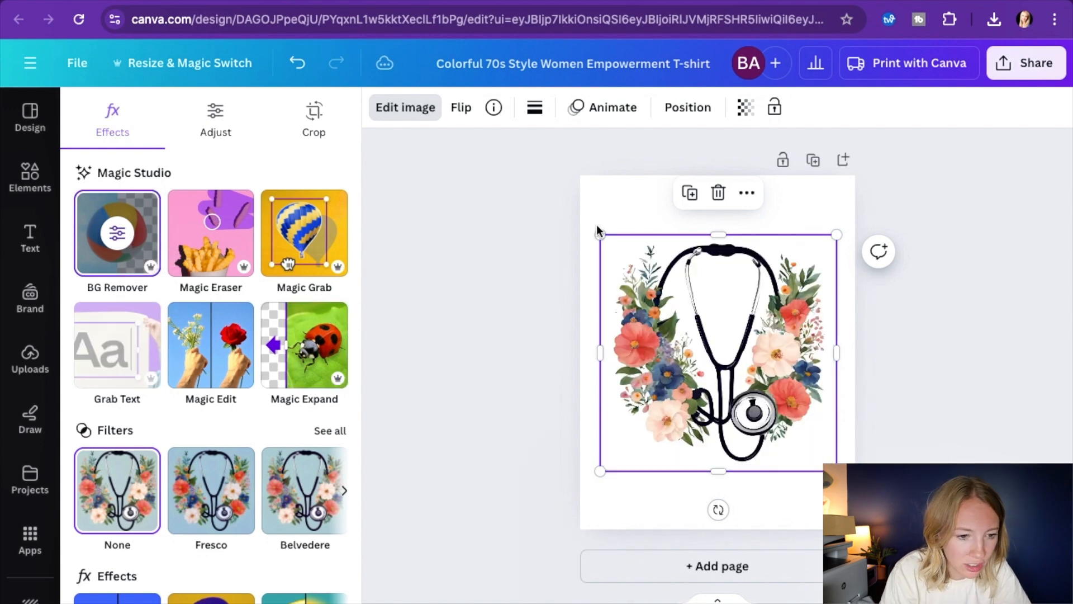
mouse_move(598, 231)
mouse_down()
mouse_move(573, 225)
mouse_move(584, 219)
mouse_up()
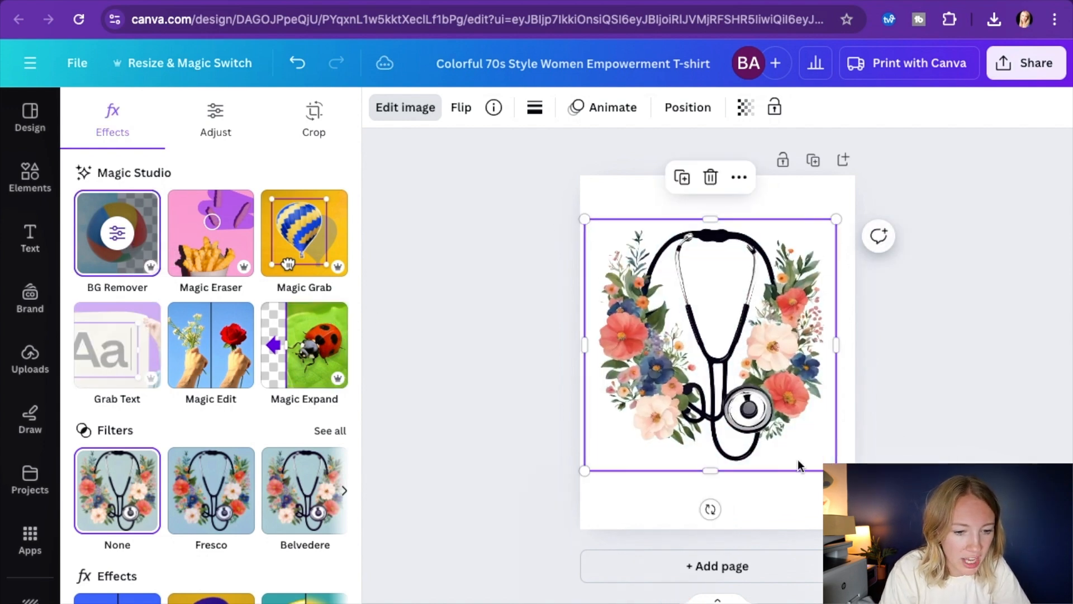
drag(836, 471, 848, 482)
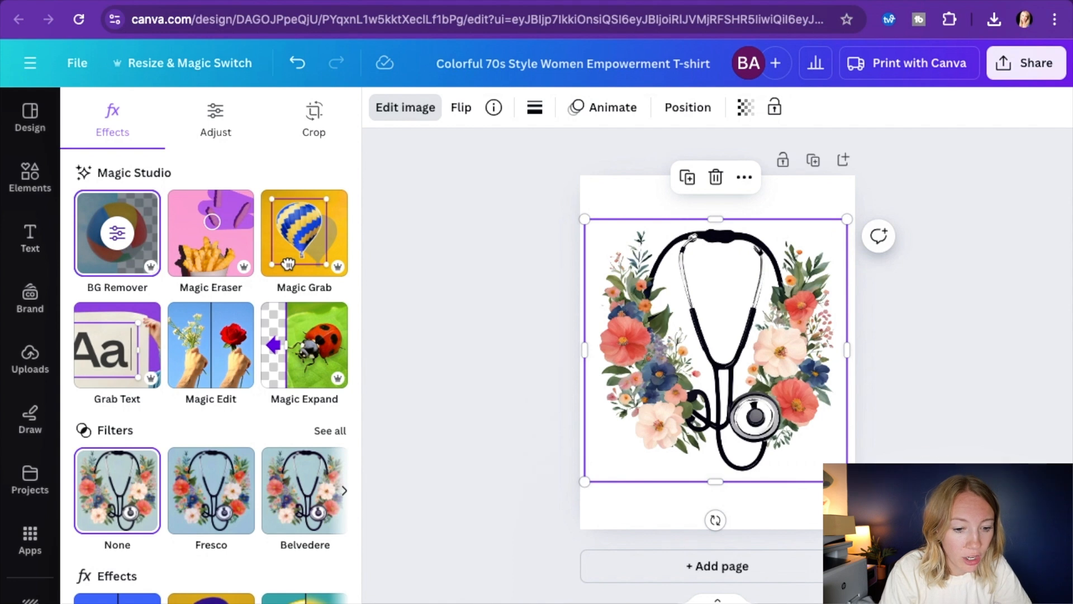
Add a blank second page to the design and search the graphics elements for "watercolor floral"
click(692, 568)
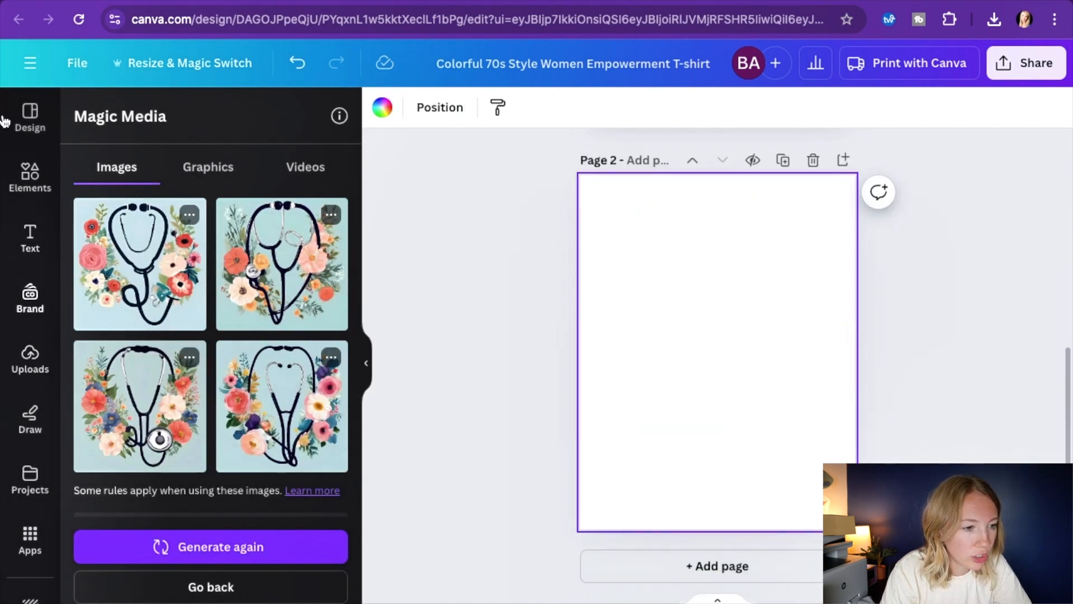
click(37, 183)
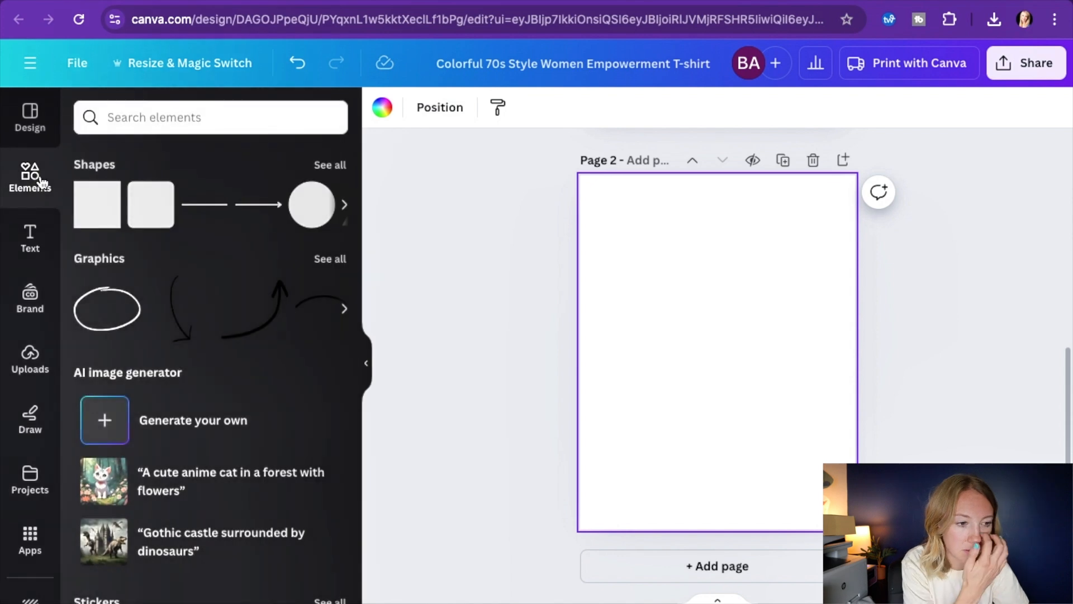
click(140, 117)
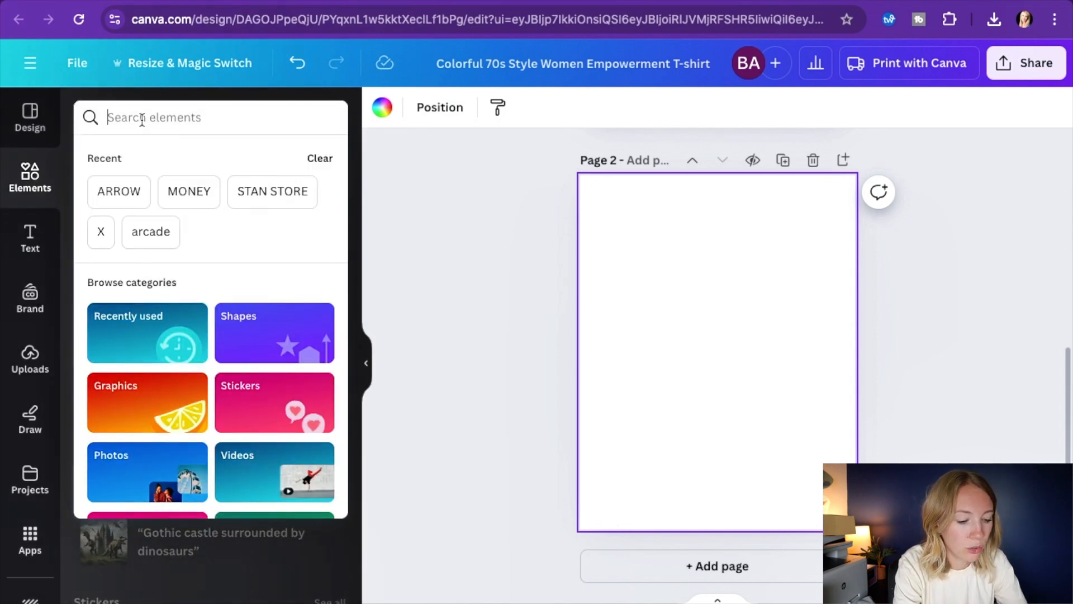
text(watercolor floral)
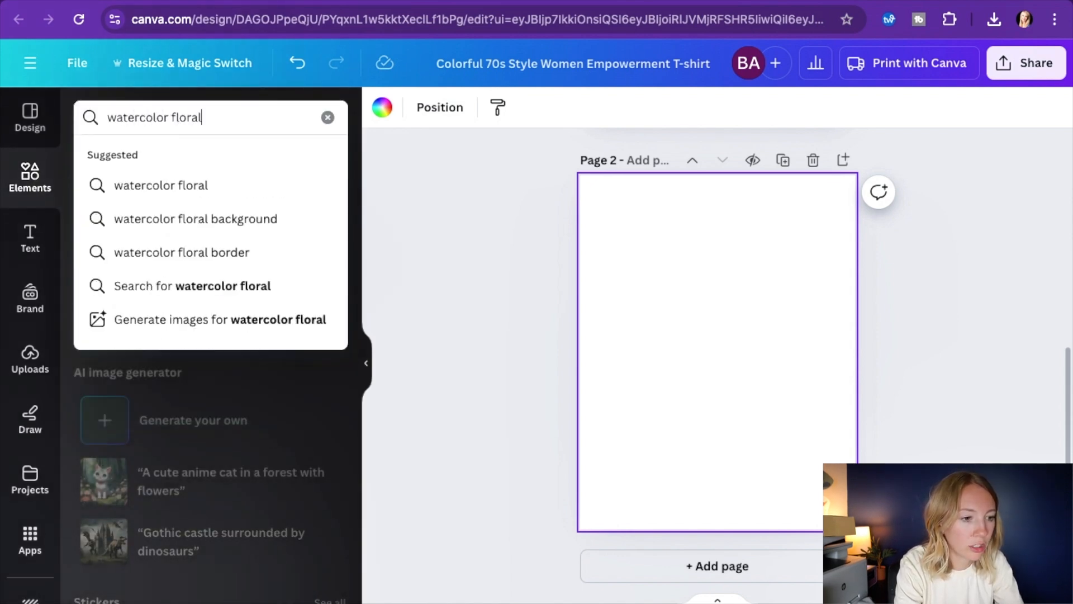
key(Return)
click(124, 158)
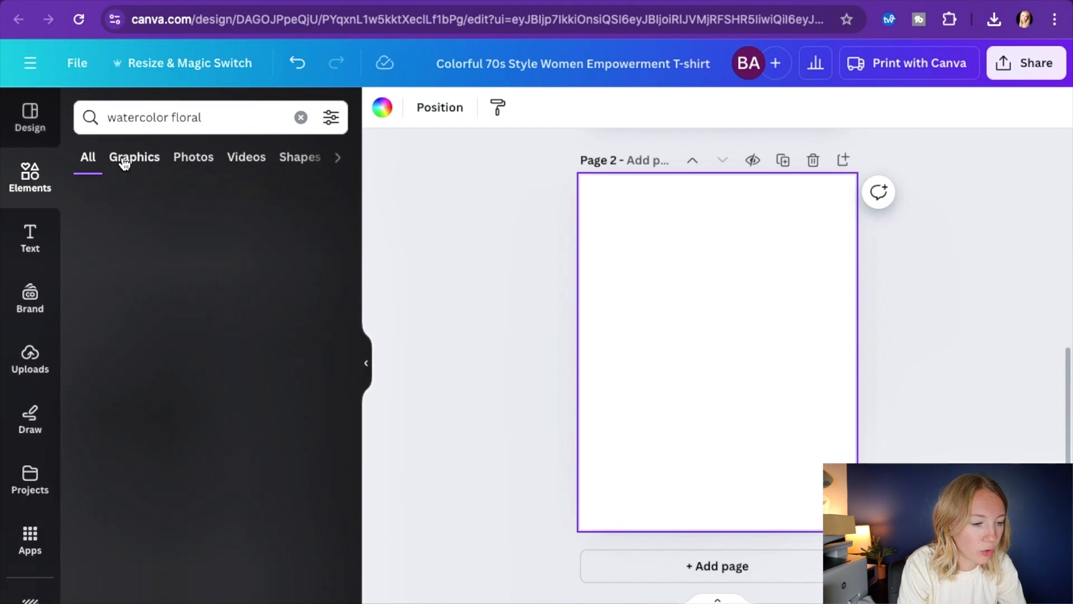
Find the orange, yellow and pink poppy bouquet graphic, add it to page 2 and enlarge it slightly
scroll(234, 408, down, 8)
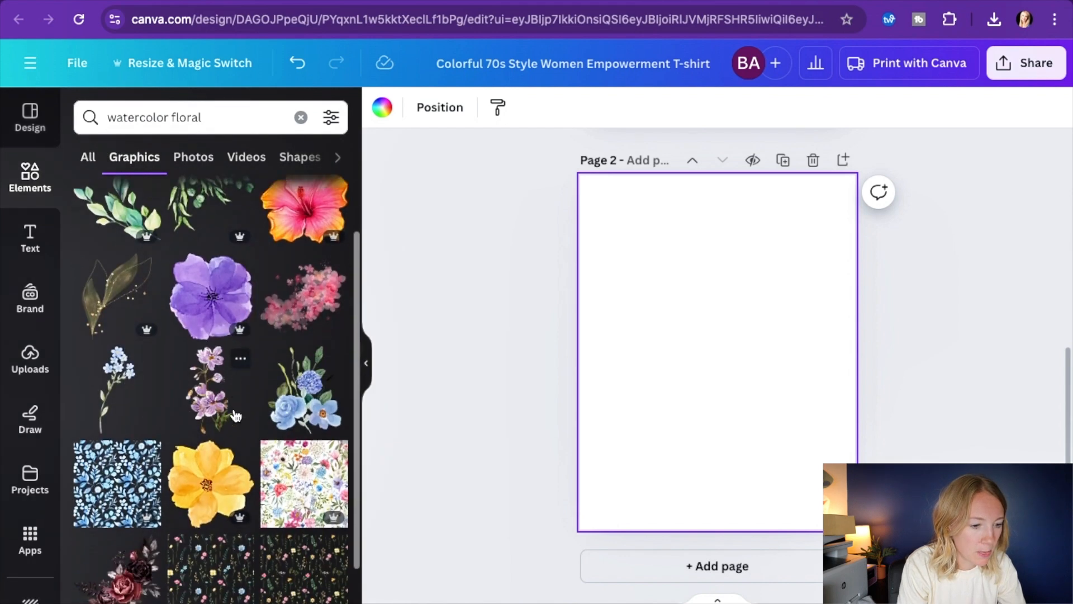
scroll(236, 414, down, 5)
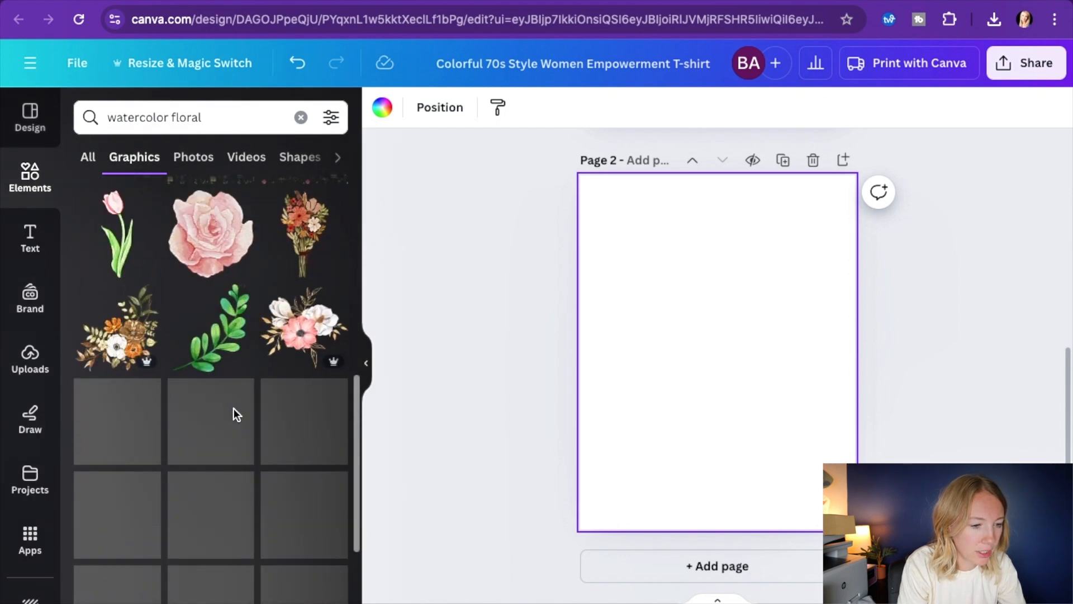
scroll(236, 416, down, 3)
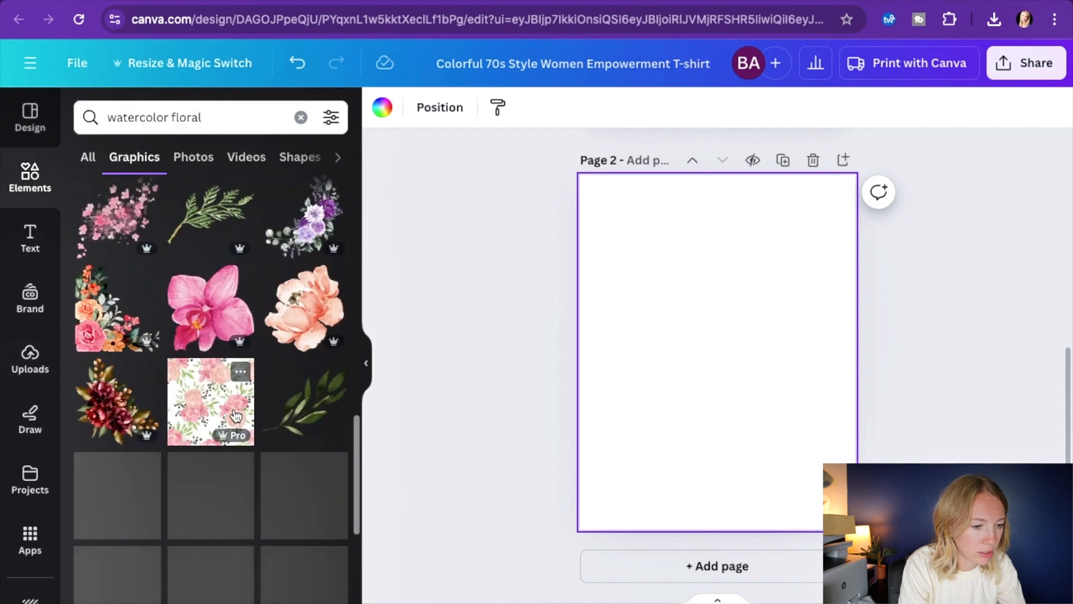
scroll(219, 452, down, 4)
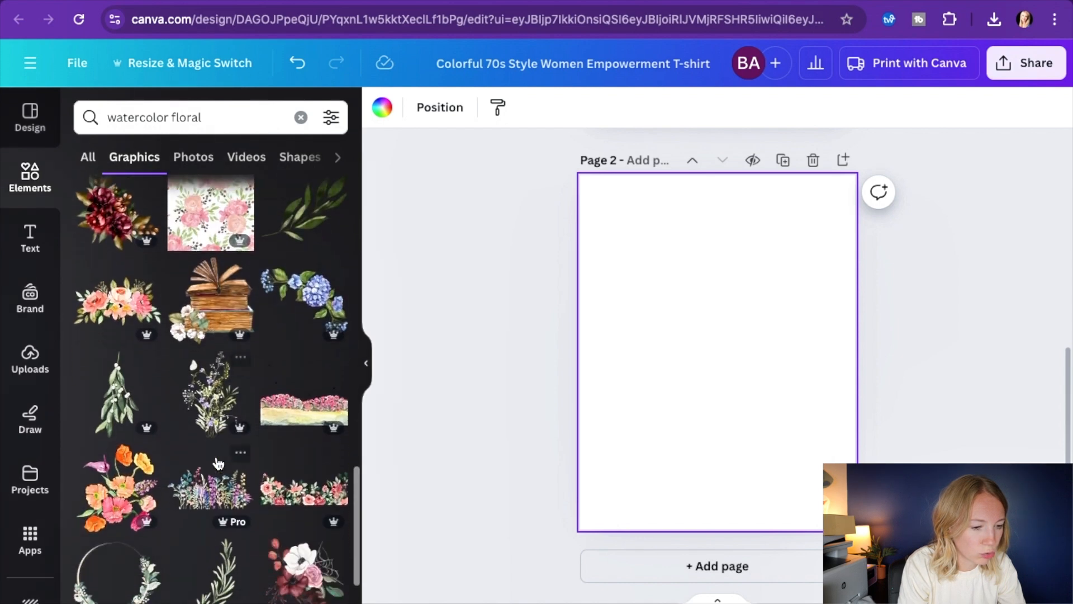
click(117, 462)
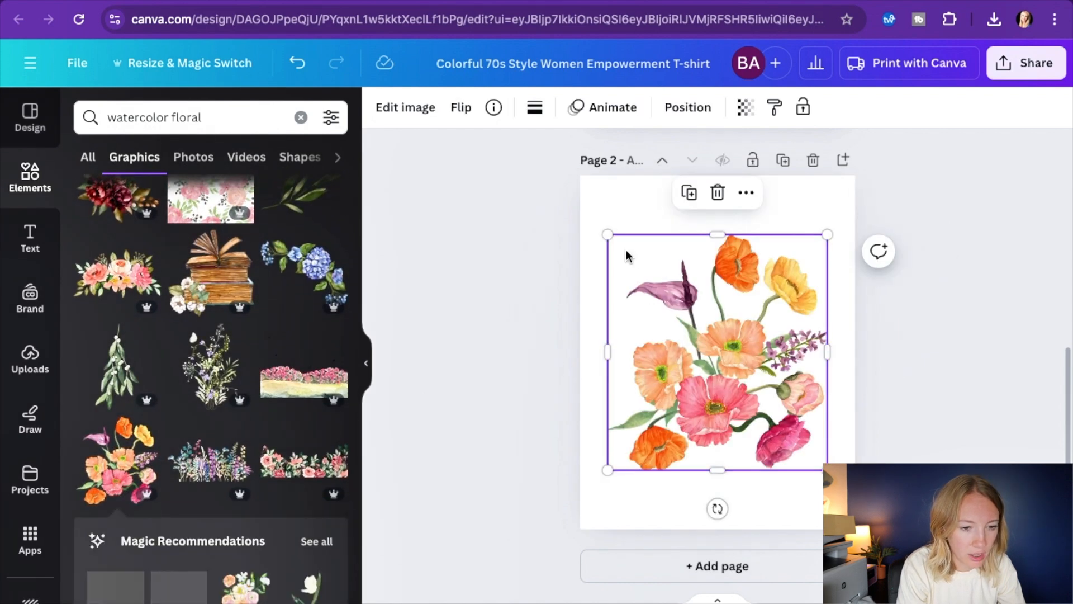
drag(606, 238, 597, 223)
Search the graphics for "watercolor stethescope" and place the black and silver stethoscope over the flowers
click(175, 118)
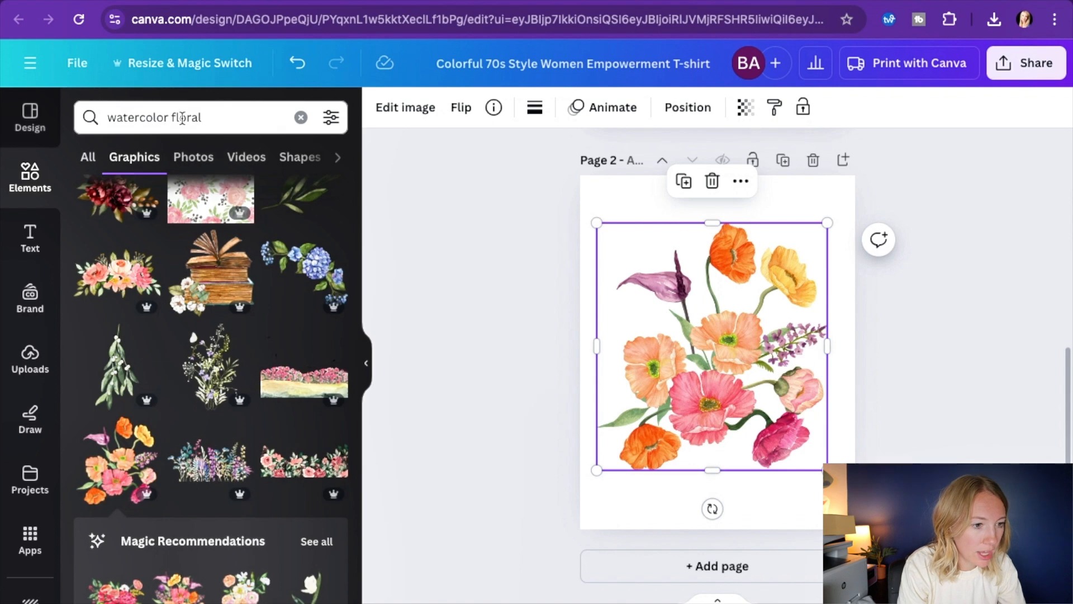
double_click(175, 118)
text(ste)
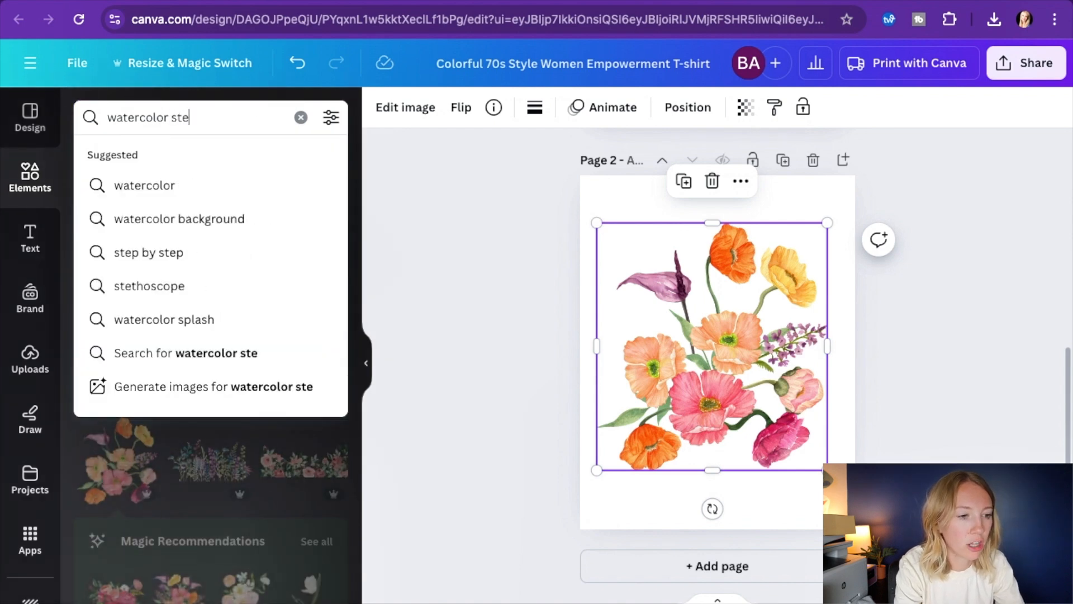
text(thescope)
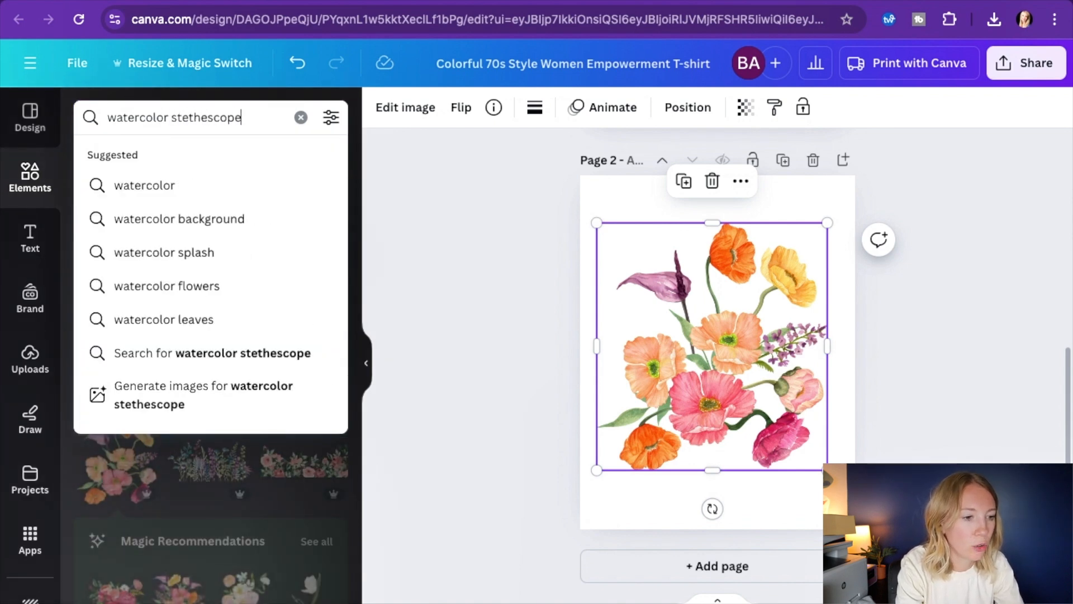
key(Return)
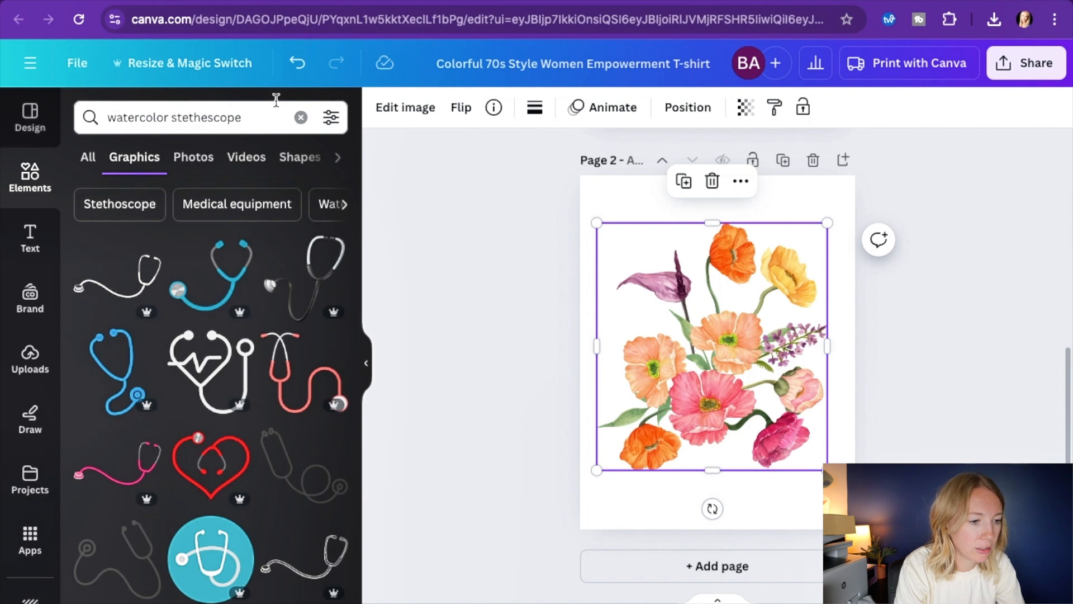
click(312, 246)
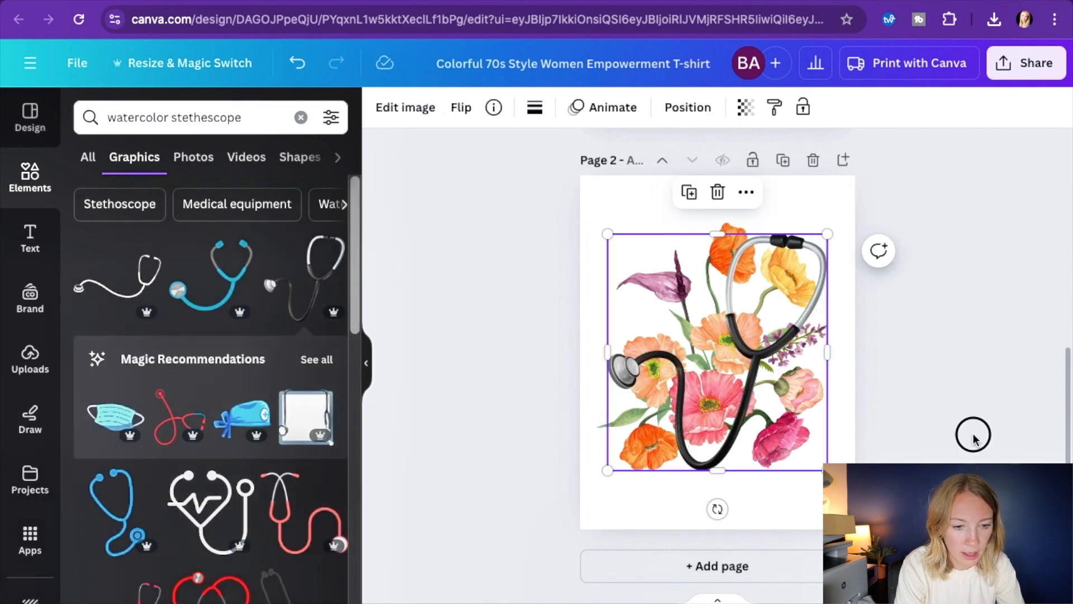
click(973, 438)
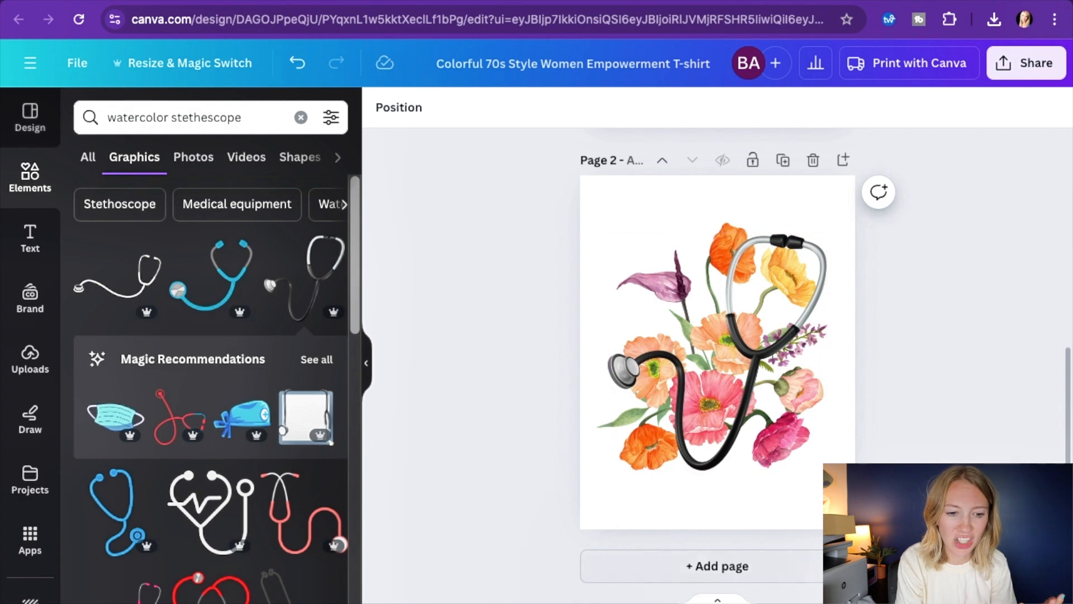
Select the flowers and stethoscope together and enlarge them to the full width of page 2
scroll(740, 438, up, 5)
scroll(722, 324, down, 3)
scroll(712, 341, down, 3)
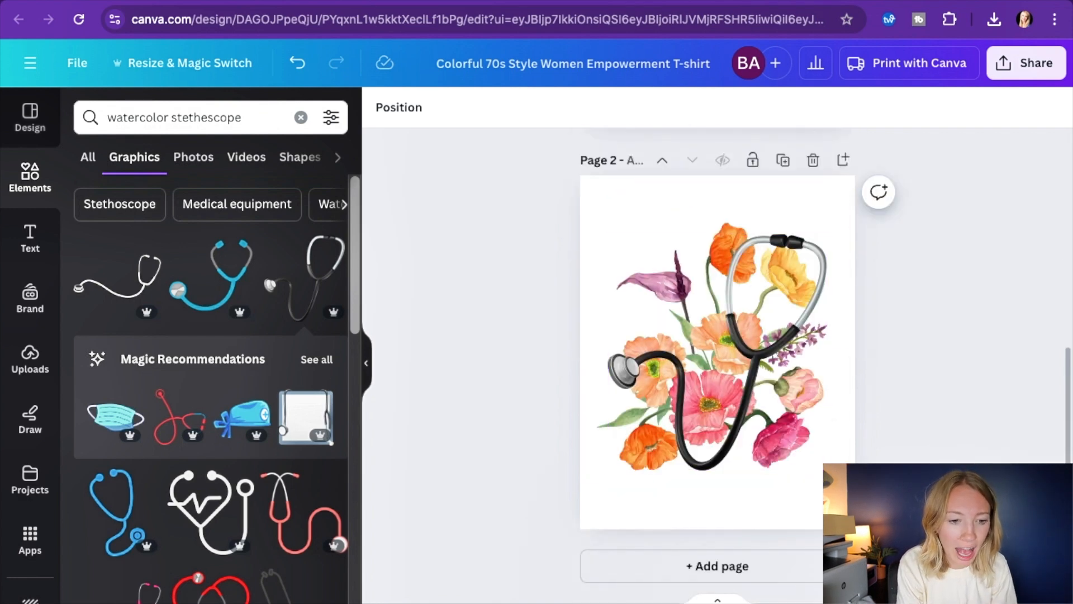
drag(857, 460, 531, 181)
drag(827, 469, 855, 500)
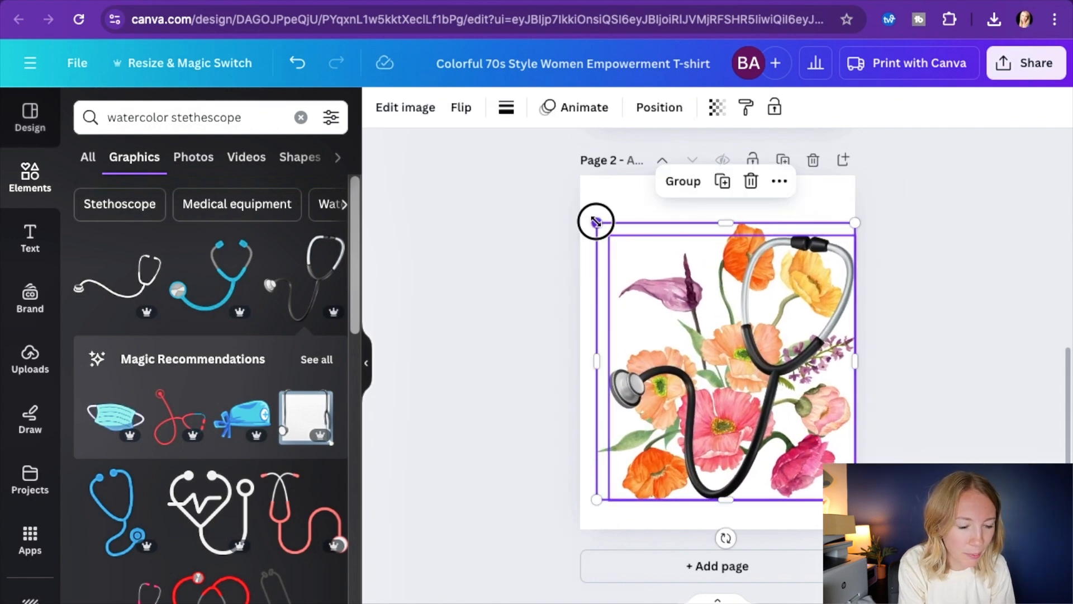
drag(594, 220, 575, 208)
click(918, 343)
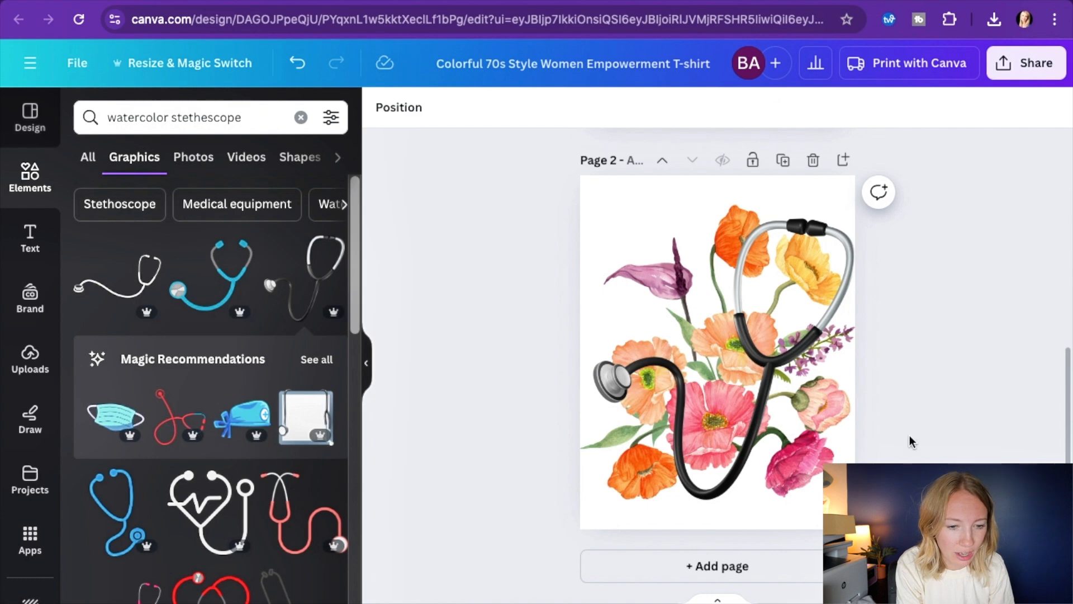
Scale the flowers and stethoscope down slightly together and nudge both up a little on the page
drag(916, 507, 530, 176)
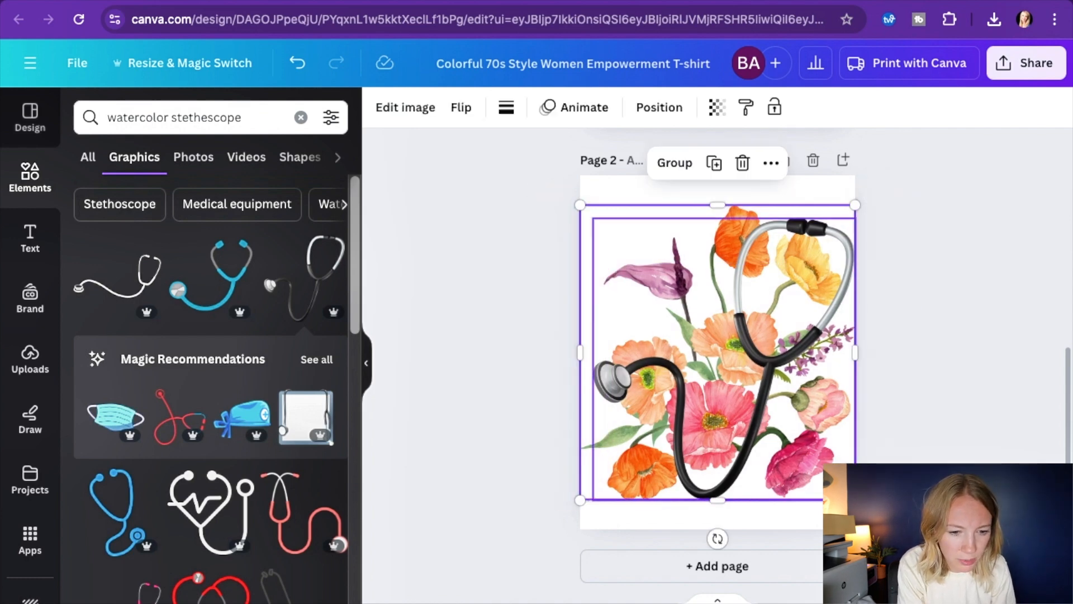
drag(855, 499, 839, 482)
click(889, 475)
drag(746, 380, 742, 382)
key(super+z)
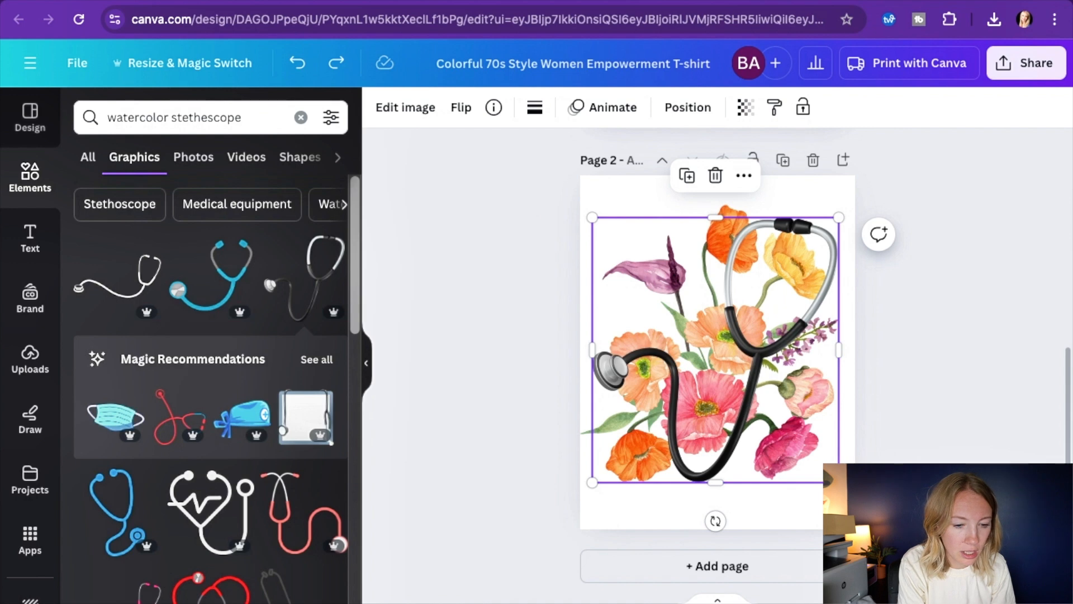
drag(916, 463, 533, 204)
mouse_move(609, 318)
mouse_down()
mouse_move(611, 303)
mouse_move(608, 314)
mouse_up()
click(915, 335)
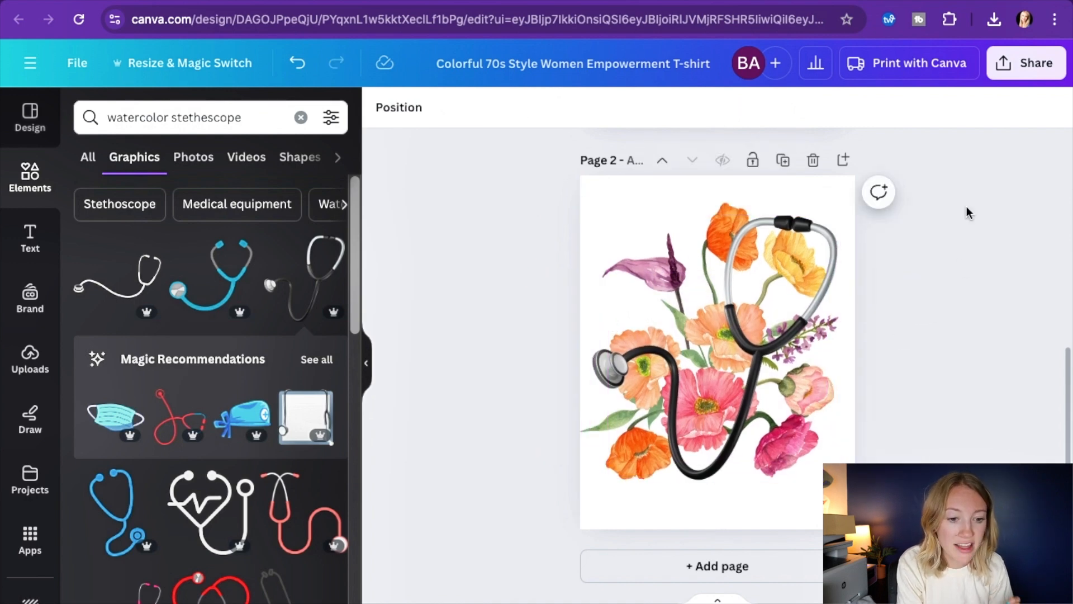
Download only page 2 as a PNG with a transparent background
click(1017, 70)
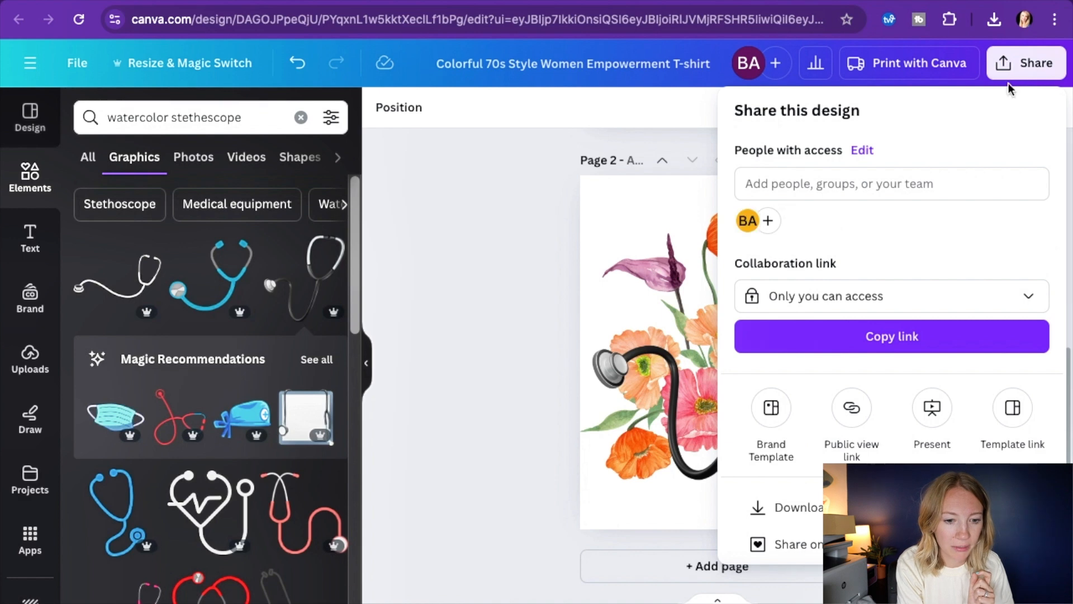
click(800, 507)
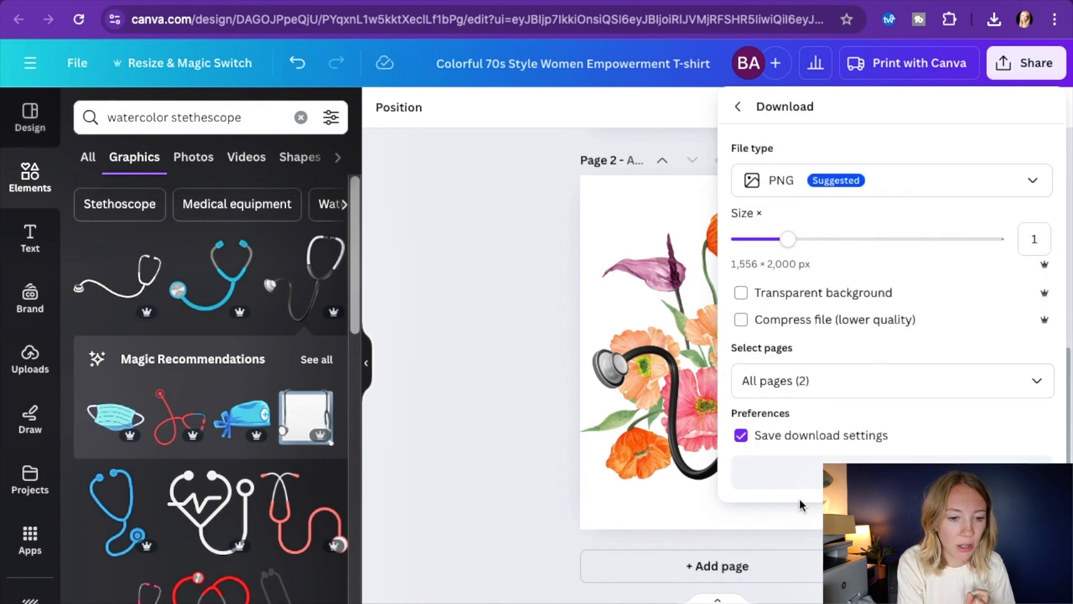
click(749, 295)
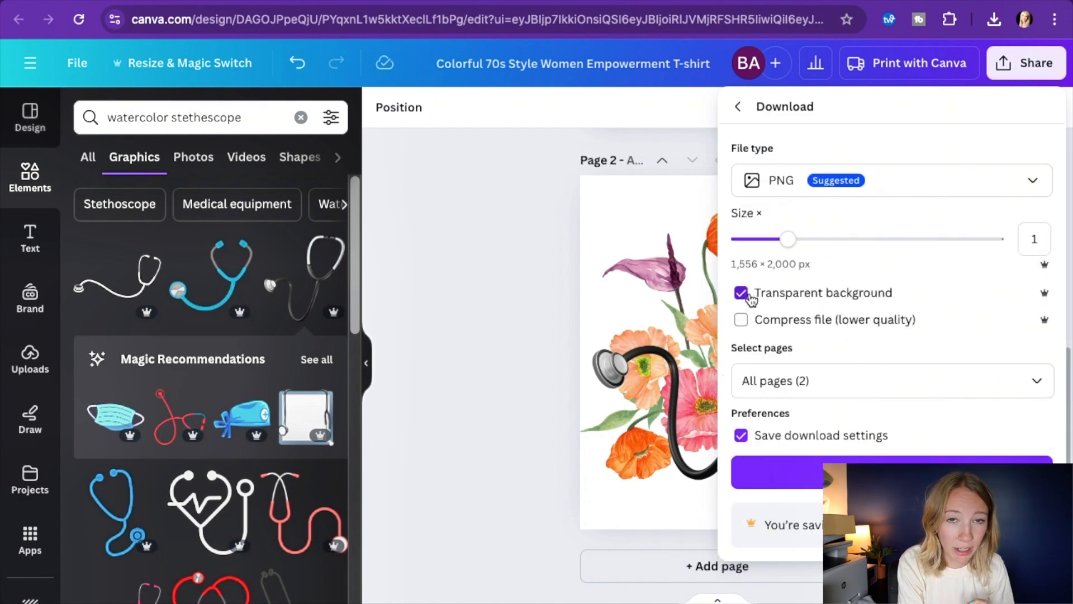
click(896, 382)
text(2-2)
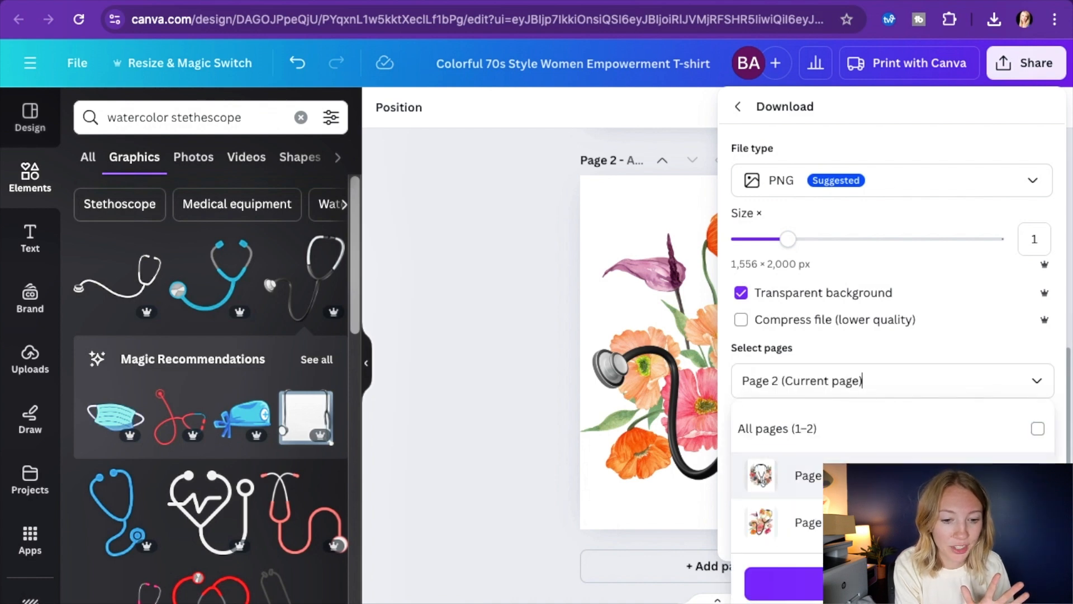
click(893, 583)
click(893, 473)
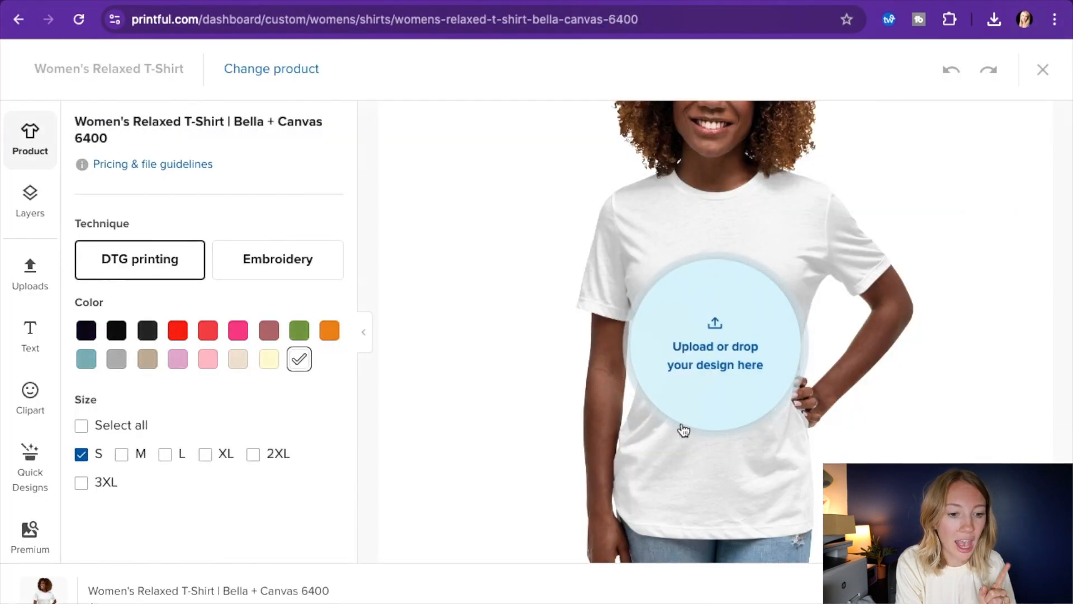
In Printful, upload the downloaded Colorful 70s Style Women Empowerment T-shirt.png to the file library for the Women's Relaxed T-Shirt
click(727, 367)
click(1042, 73)
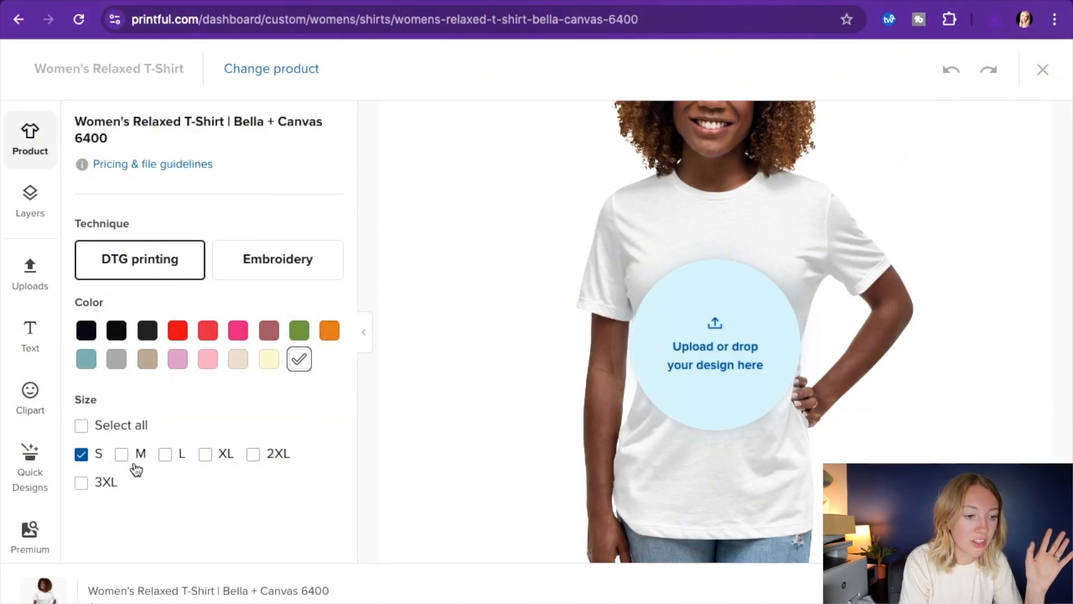
click(734, 319)
click(761, 178)
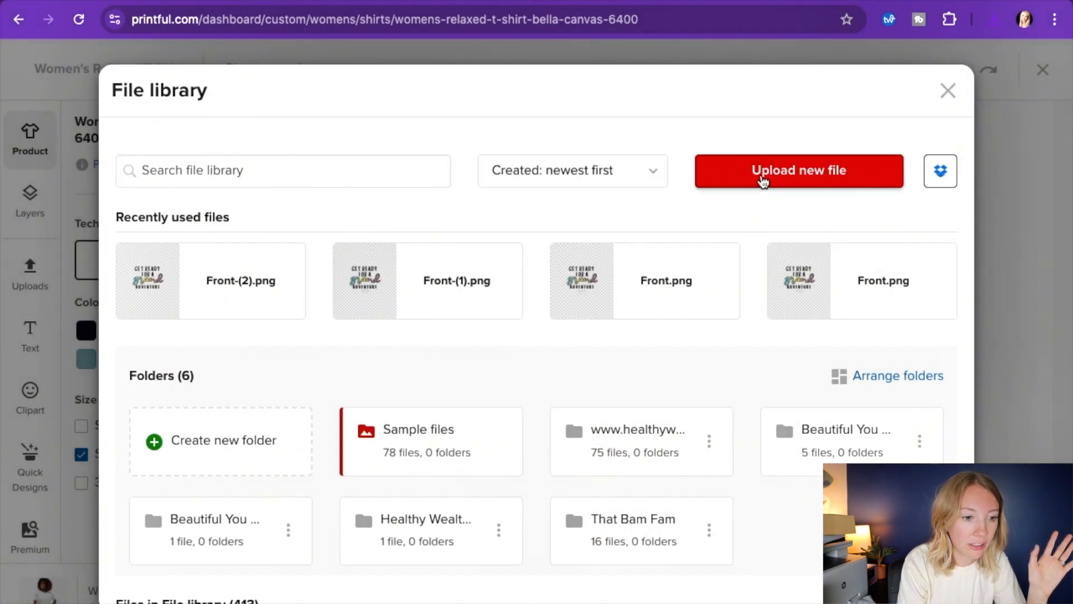
key(Escape)
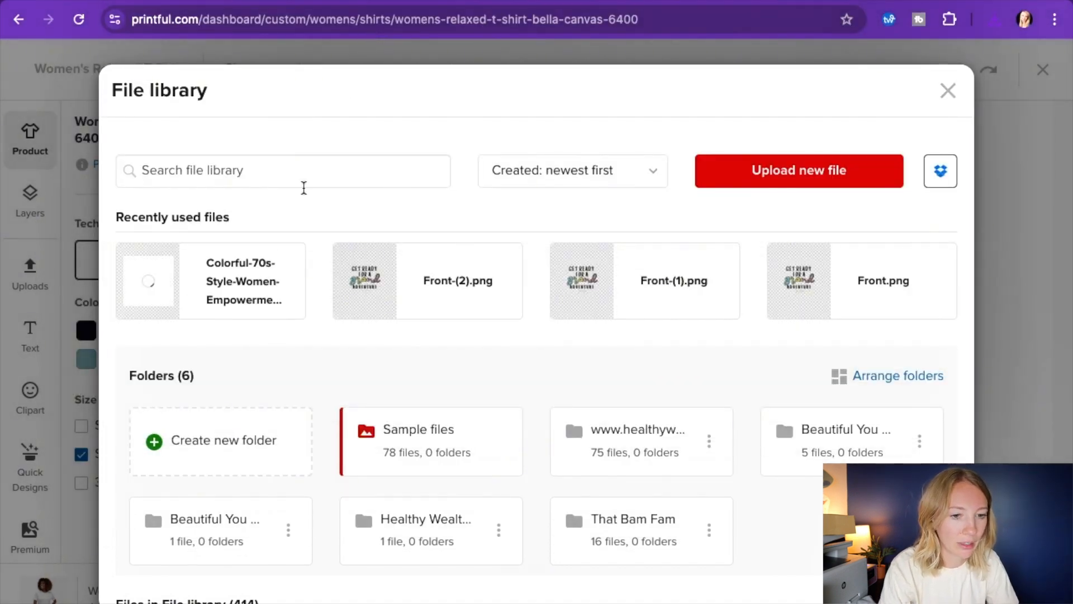
Apply the uploaded floral stethoscope file to the T-shirt and position it on the chest
double_click(179, 289)
click(180, 289)
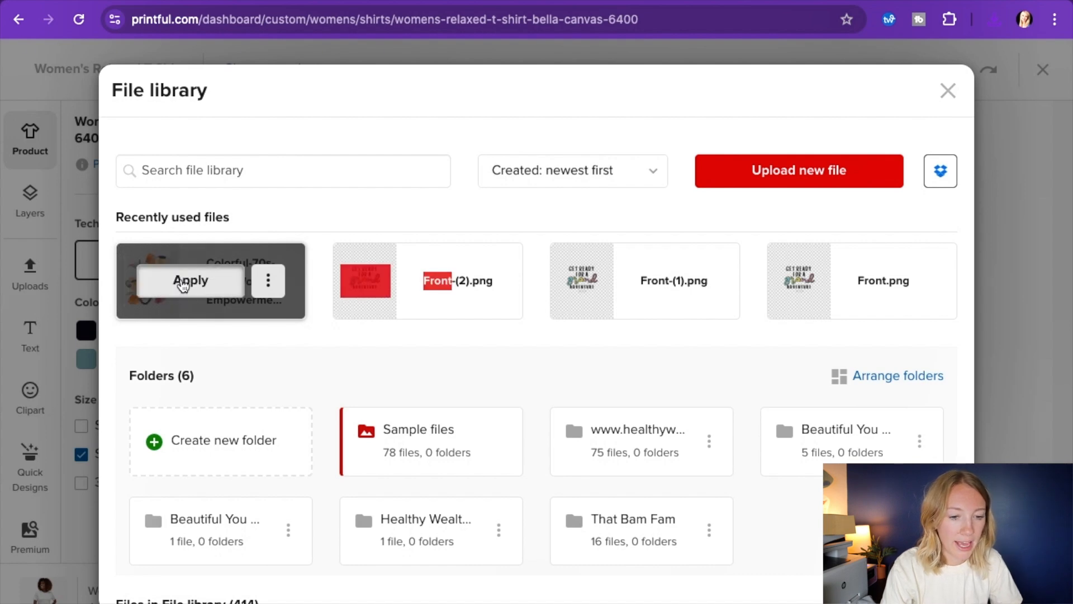
drag(739, 345, 745, 338)
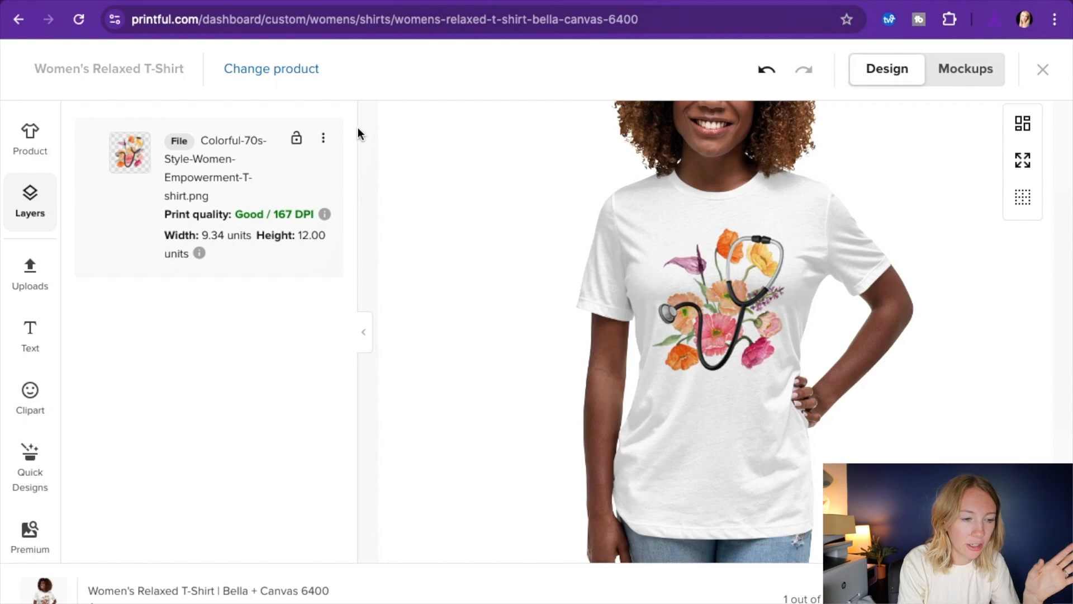
Add the light beige shirt color alongside white and include sizes M and L
click(33, 136)
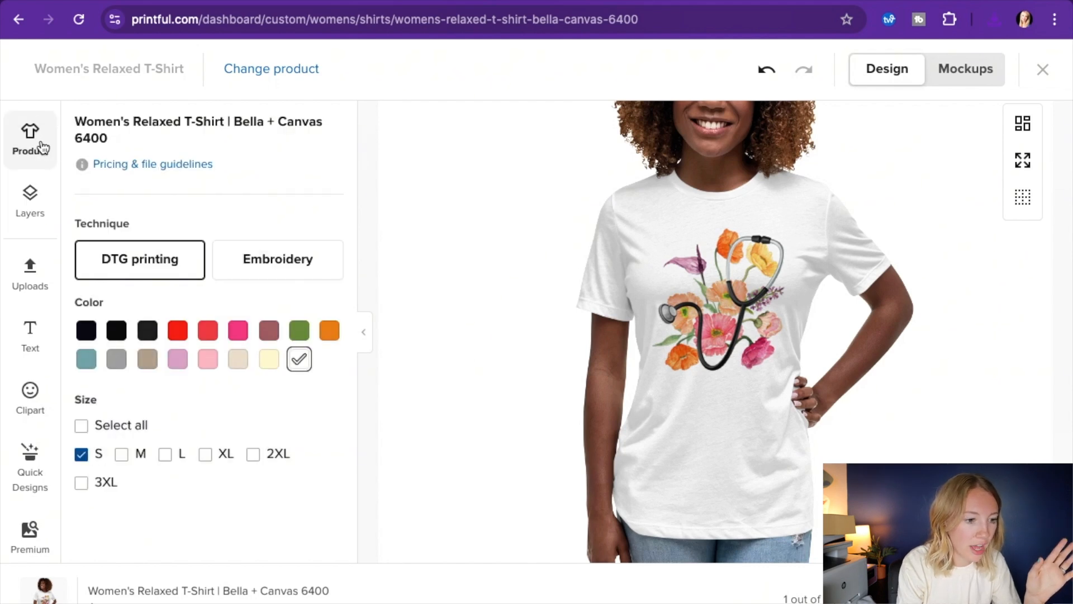
click(240, 361)
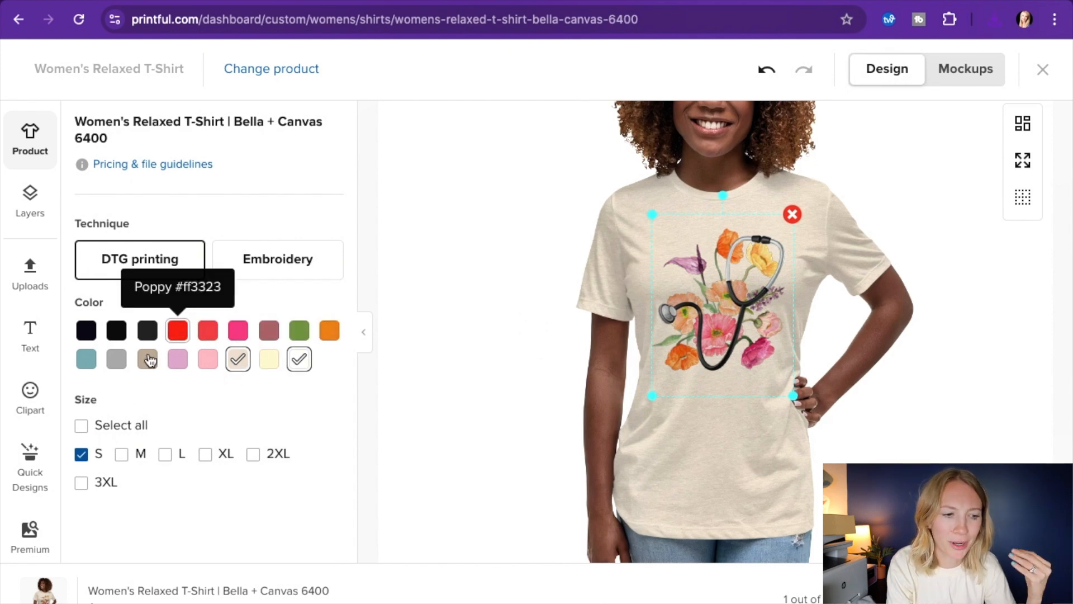
click(131, 457)
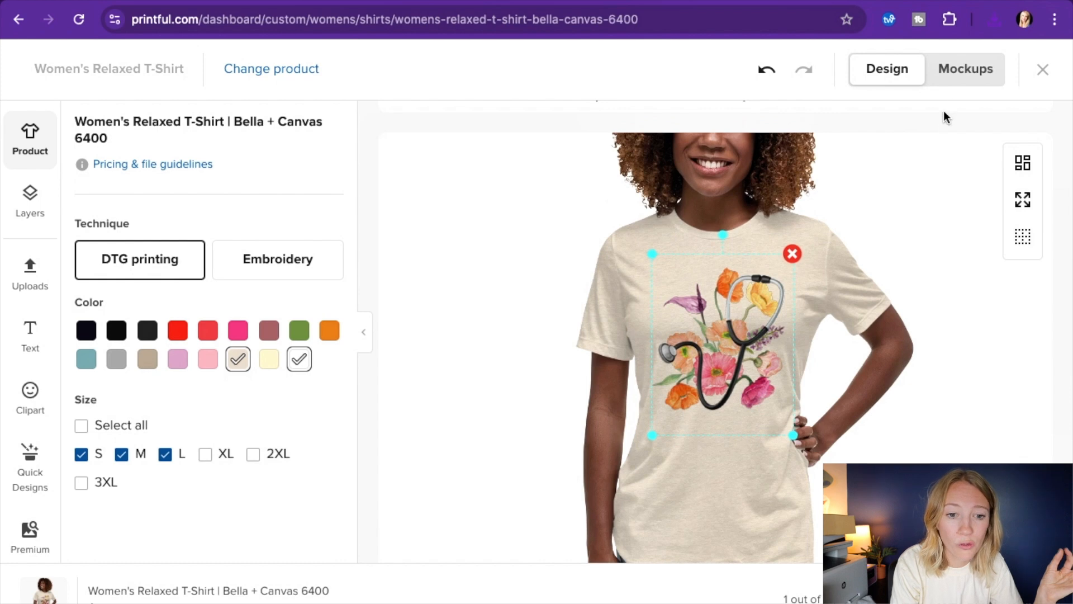
Preview the white shirt on the model mockups from several angles and save the designed product to the product templates
click(959, 88)
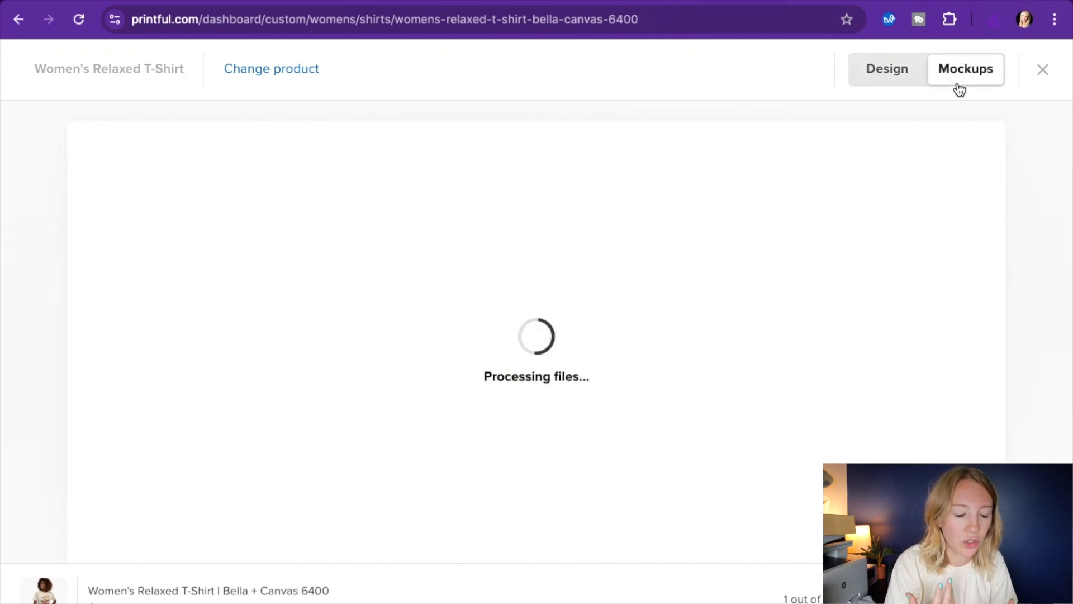
click(347, 199)
click(267, 292)
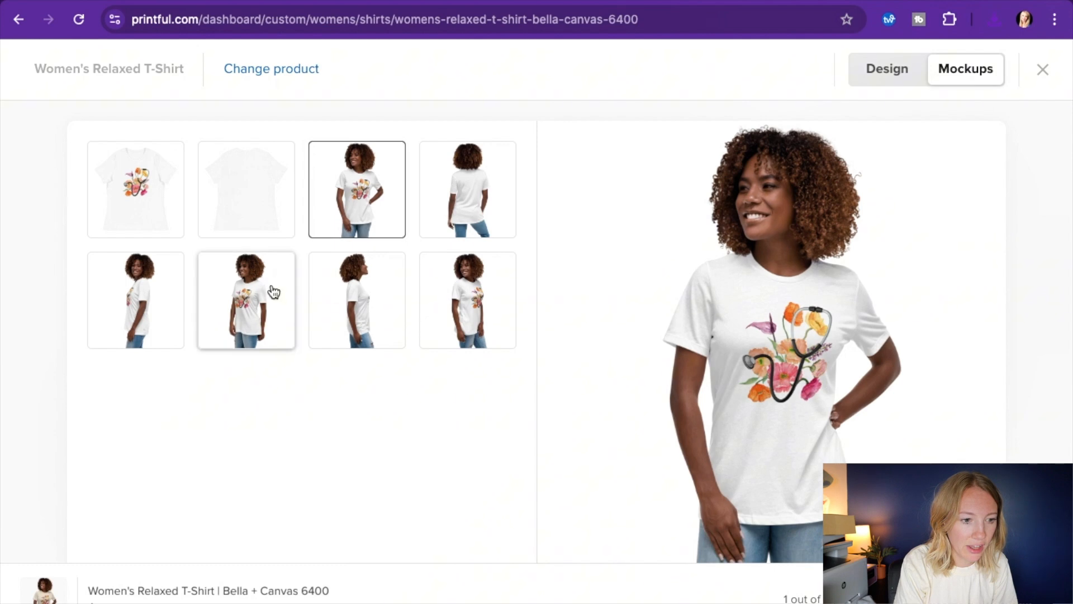
click(143, 313)
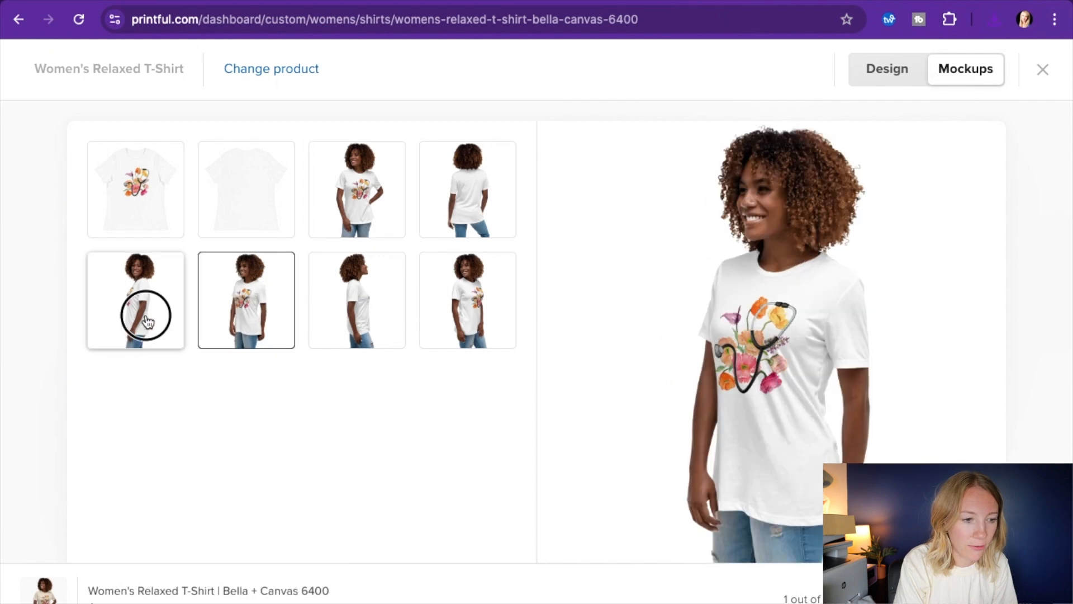
click(382, 201)
click(271, 300)
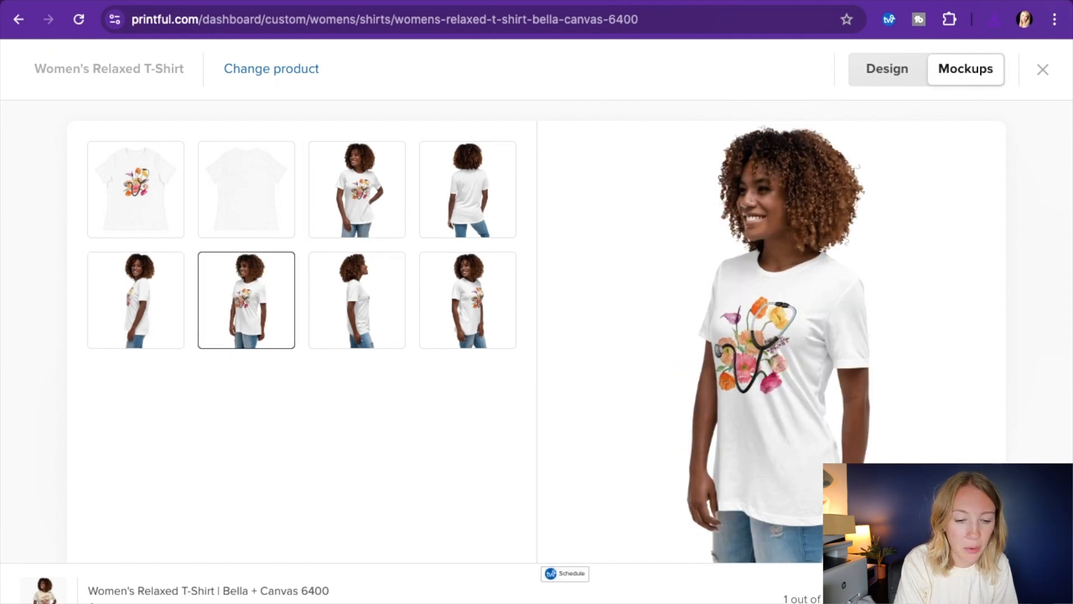
click(960, 591)
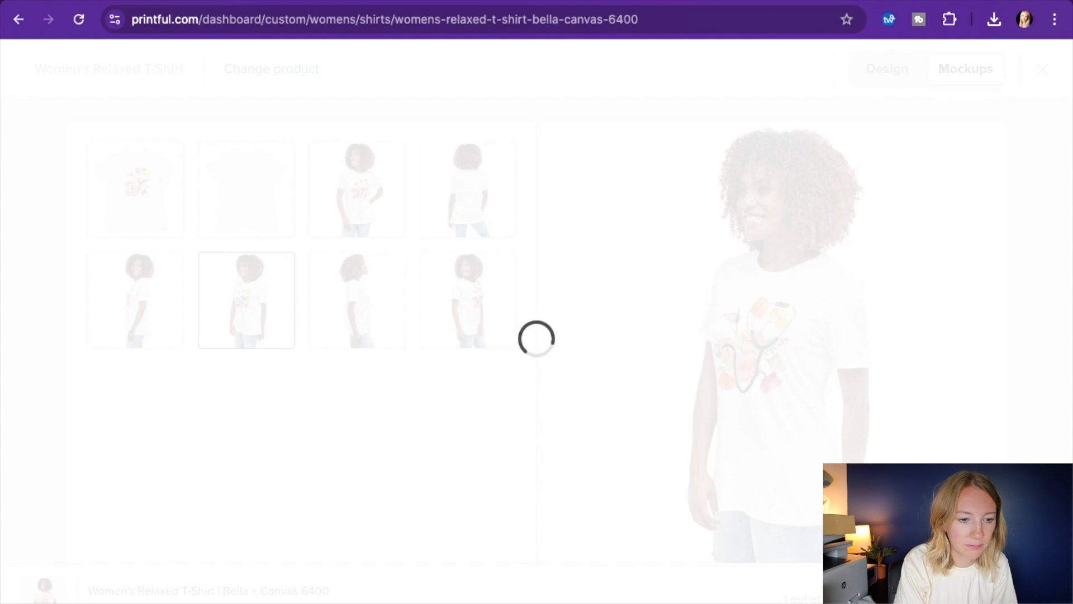
Start adding the Women's Relaxed T-Shirt template to the LuRey Gifts Etsy store and dismiss the search bar survey
mouse_move(469, 266)
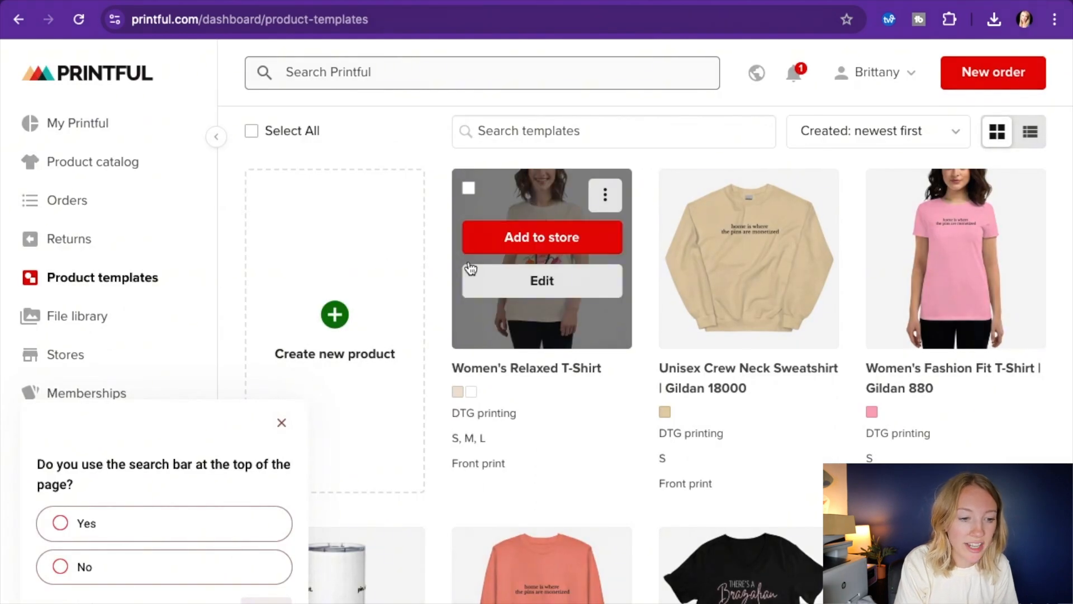
click(516, 237)
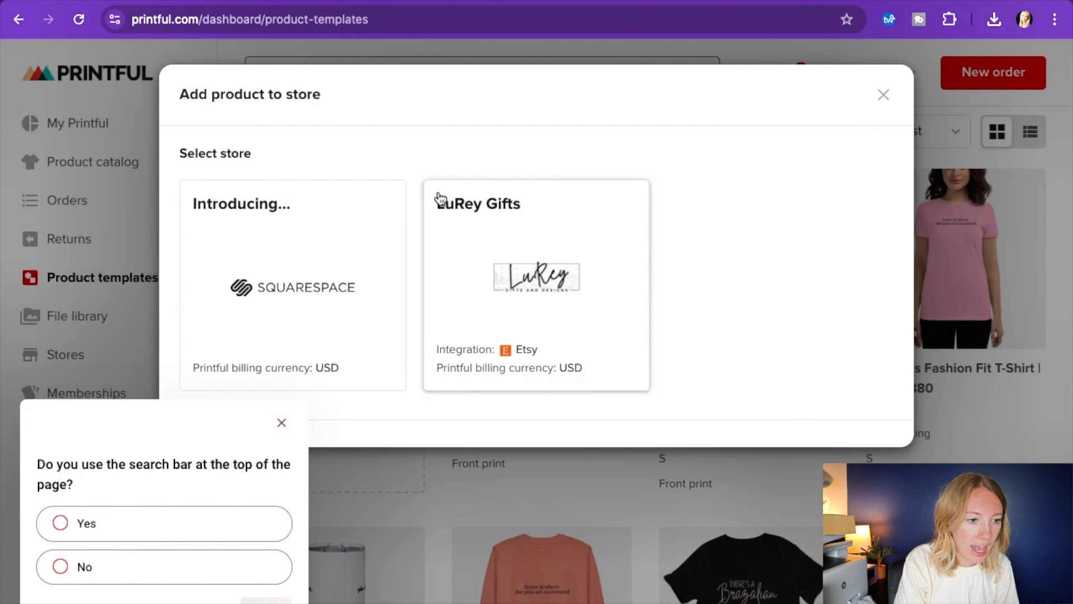
click(530, 282)
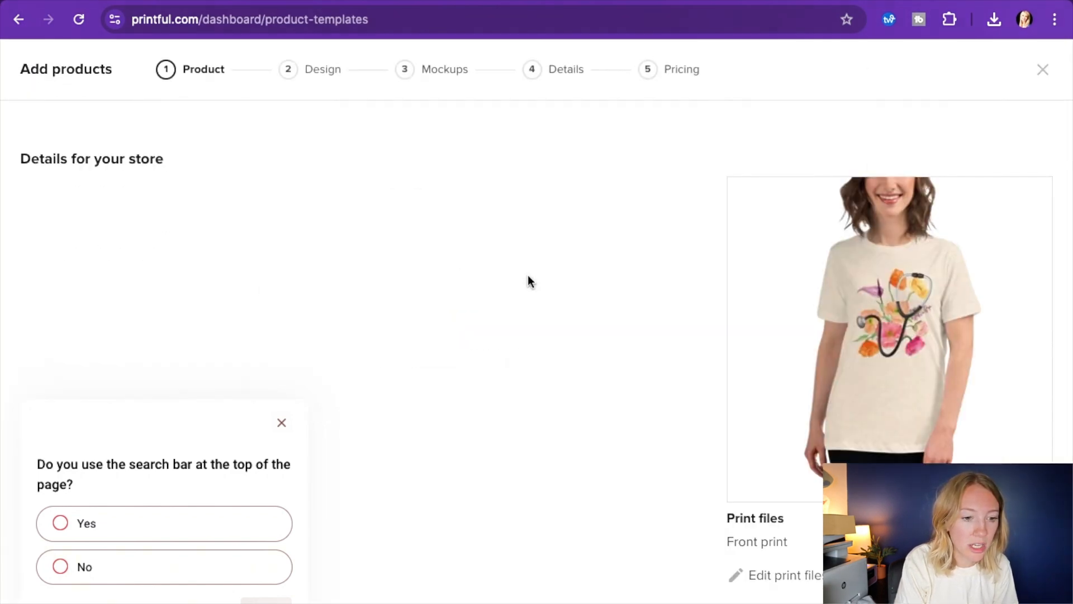
click(282, 423)
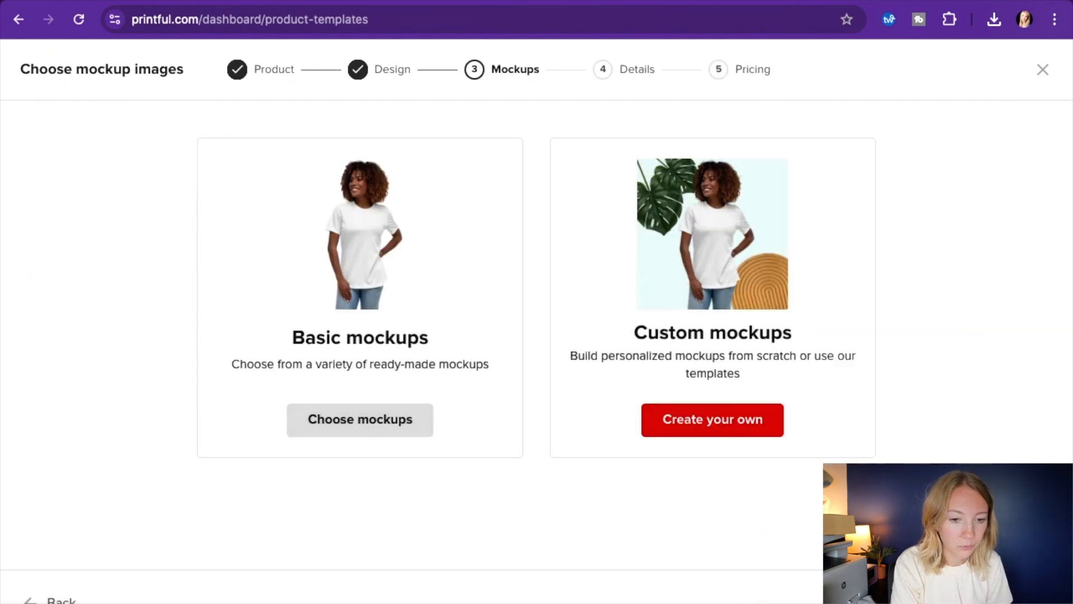
Choose the basic mockups for the listing and review the main image and additional preview
click(357, 430)
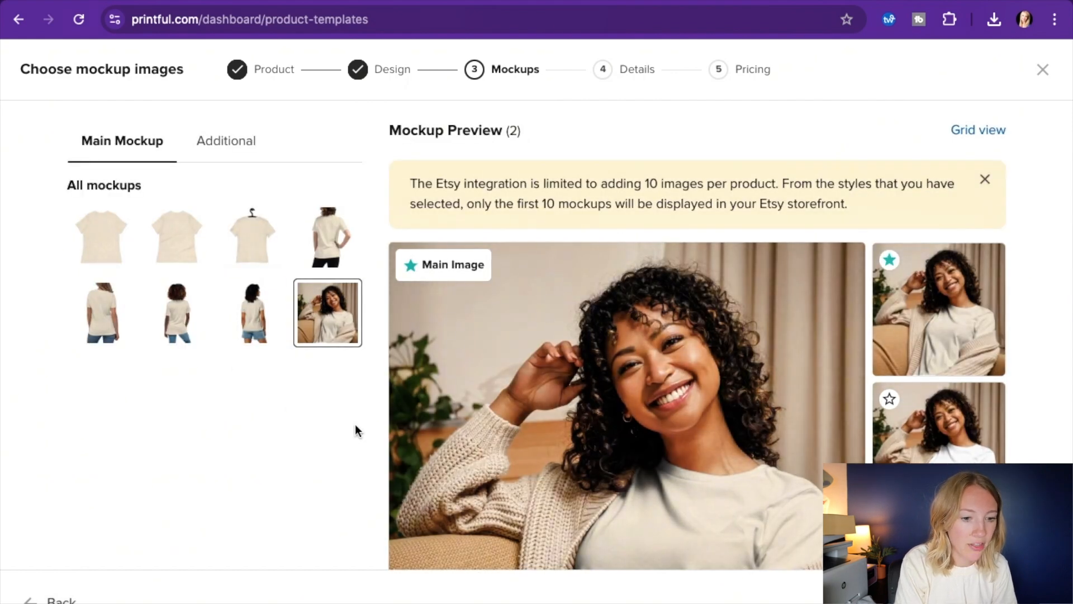
scroll(651, 431, down, 4)
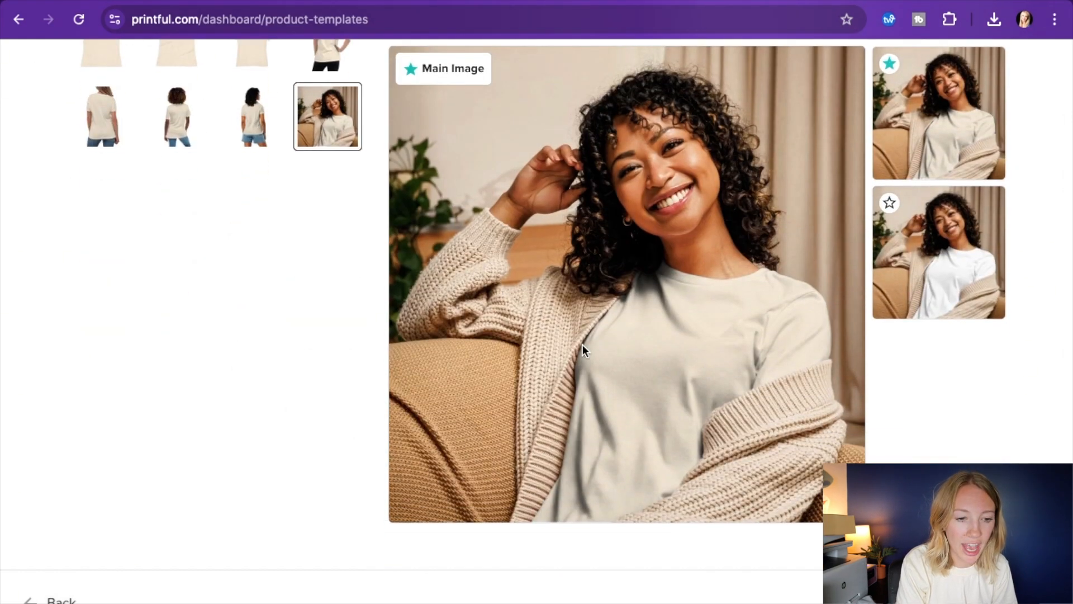
scroll(425, 252, up, 2)
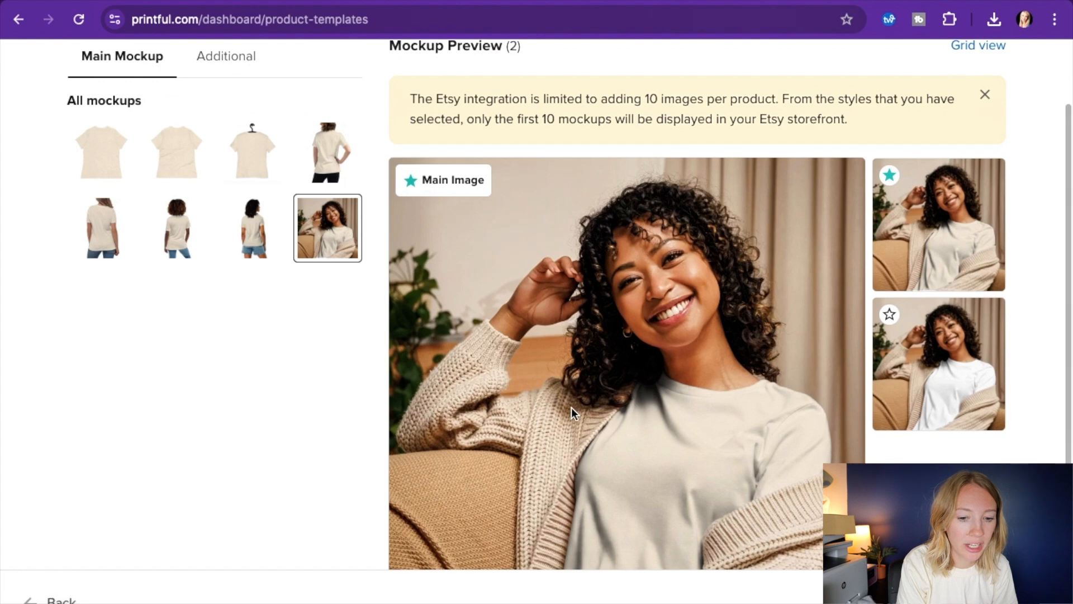
Review the listing details, including title, description, on-demand manufacturing text and size guide, and open the product section choices
scroll(614, 392, down, 2)
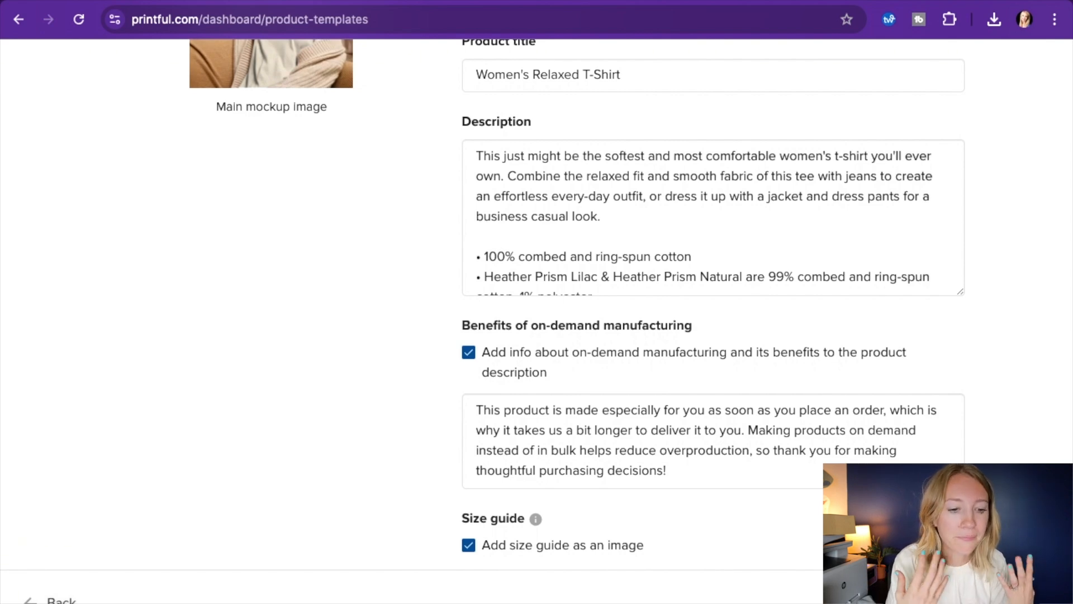
scroll(875, 391, up, 4)
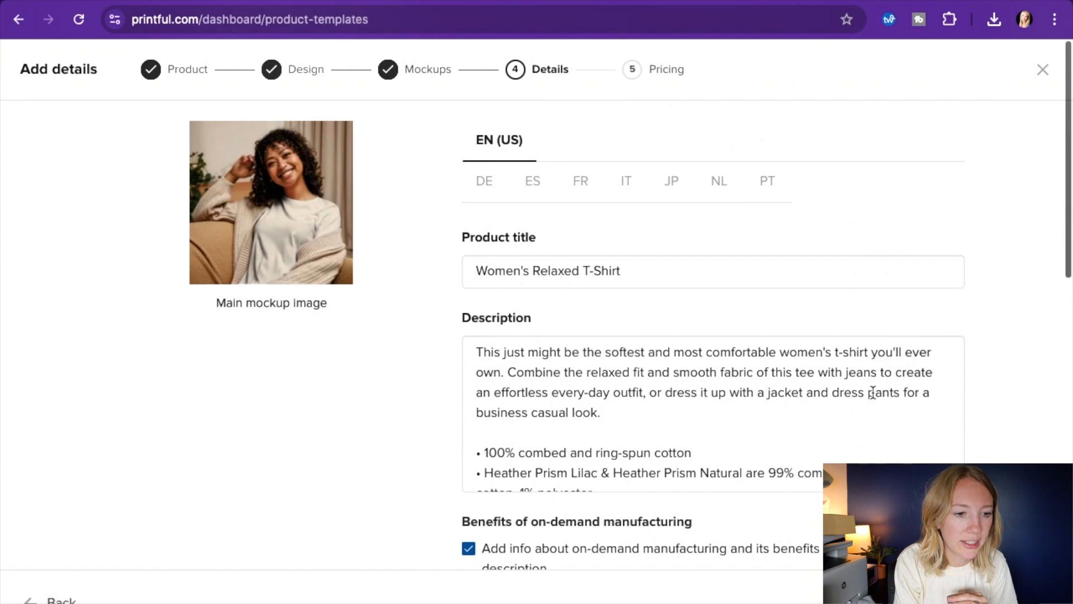
scroll(872, 388, down, 1)
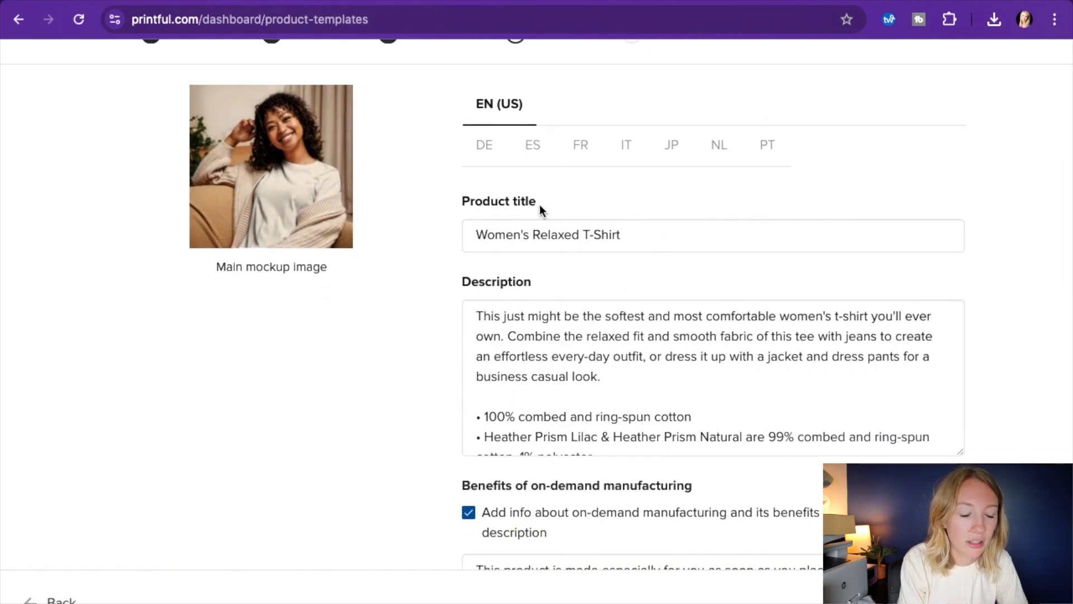
scroll(597, 418, down, 10)
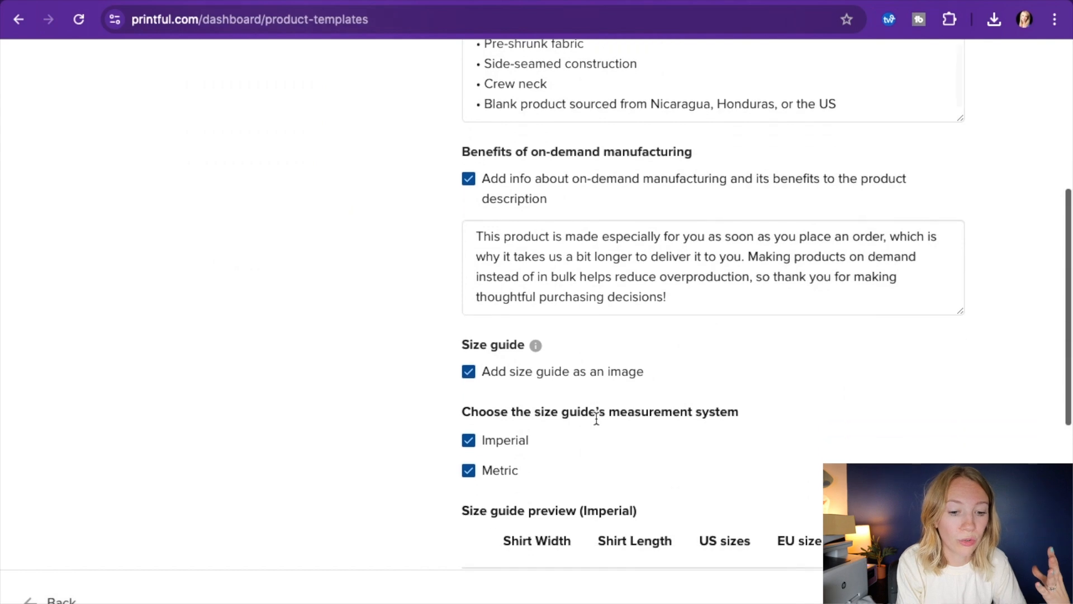
scroll(910, 463, down, 8)
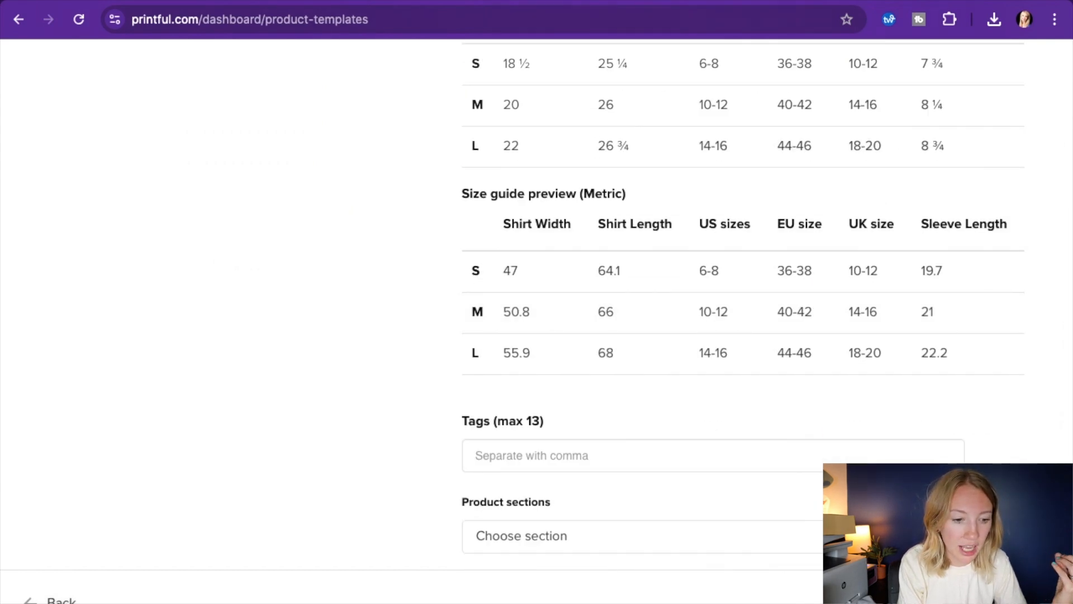
click(611, 526)
click(509, 540)
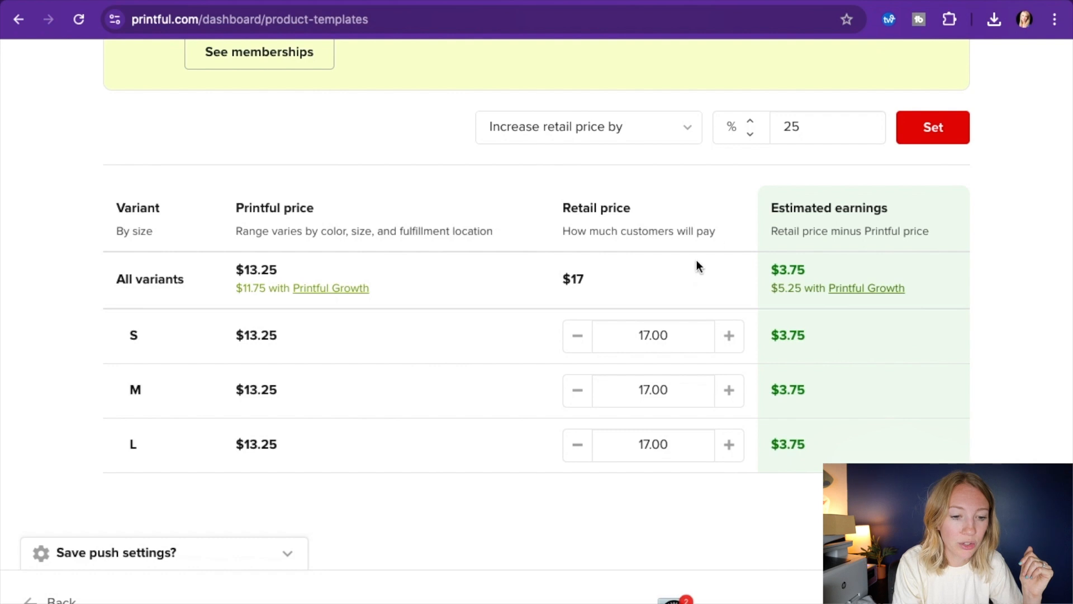
Check the estimated earnings column and raise the retail price of sizes S, M and L to $19.00 each
drag(770, 209, 918, 231)
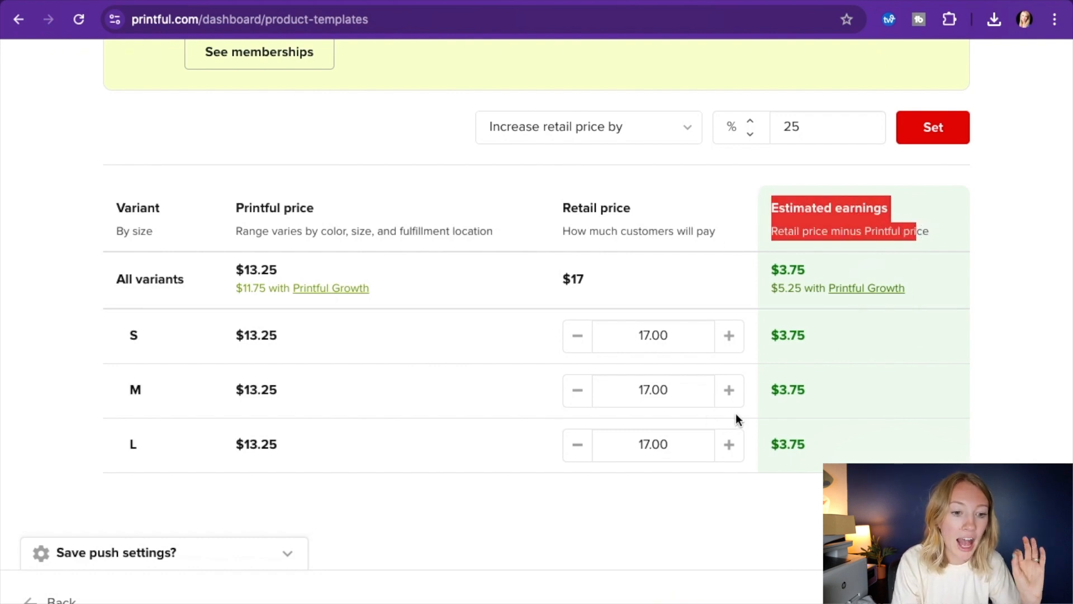
click(729, 346)
click(717, 350)
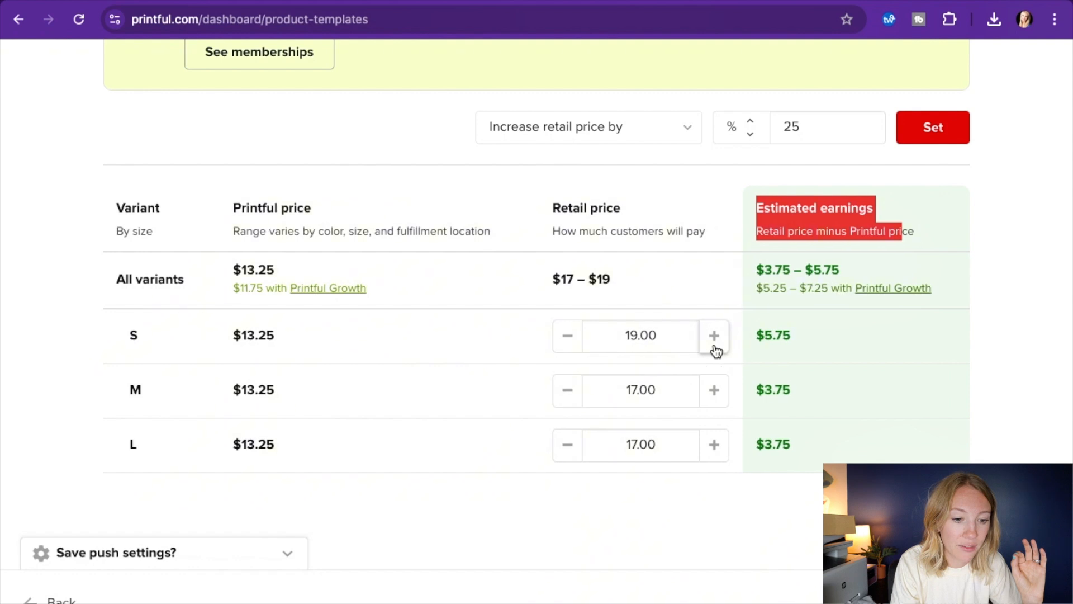
click(713, 389)
click(714, 389)
click(715, 445)
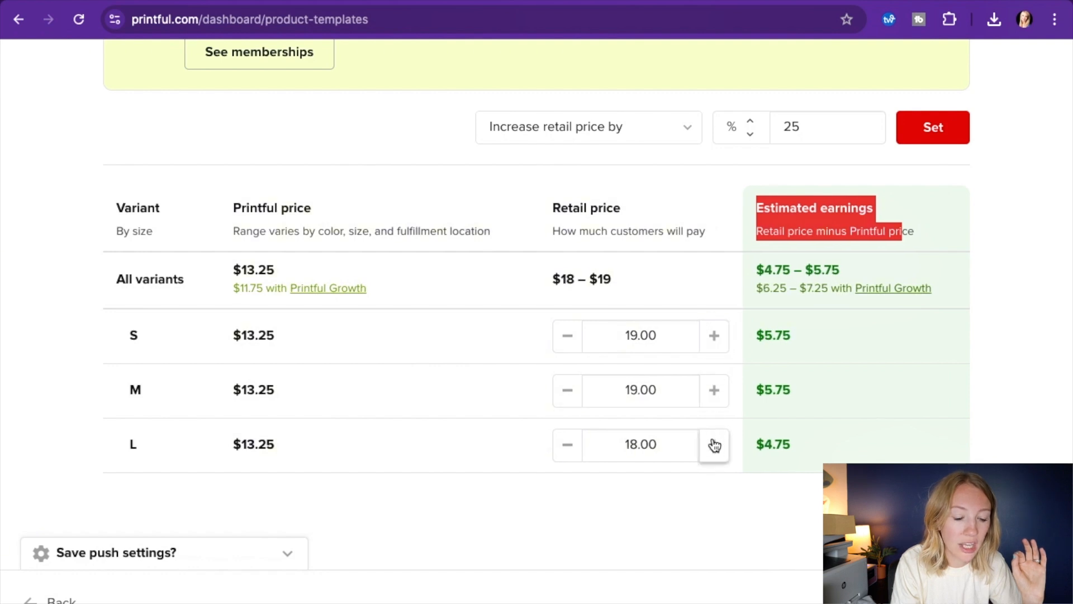
click(714, 445)
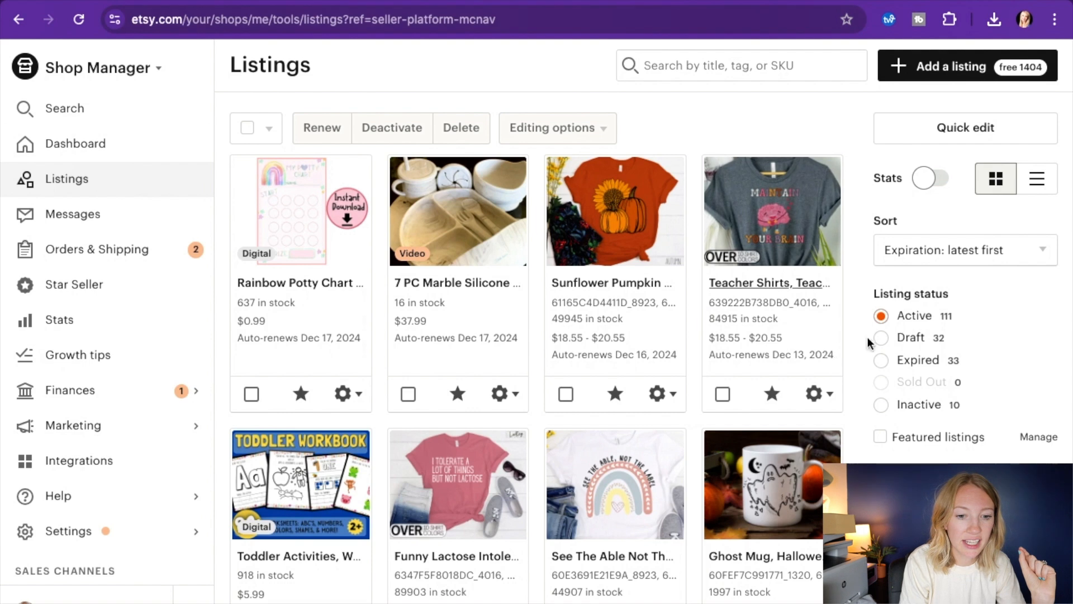
In Etsy Shop Manager, filter the listings to drafts and open the Women's Relaxed T-Shirt draft for editing
click(884, 337)
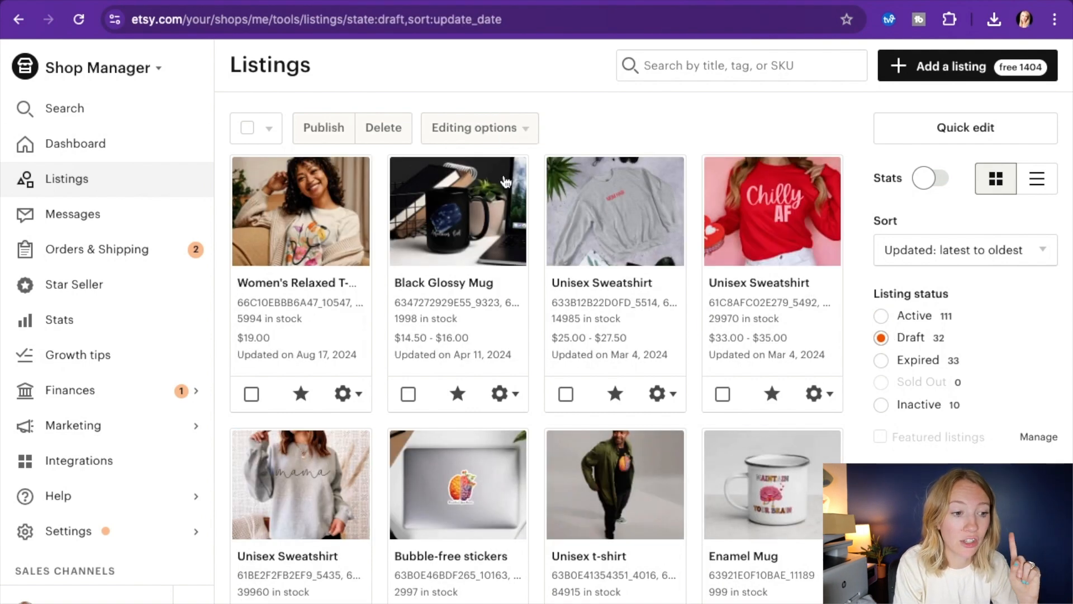
click(296, 217)
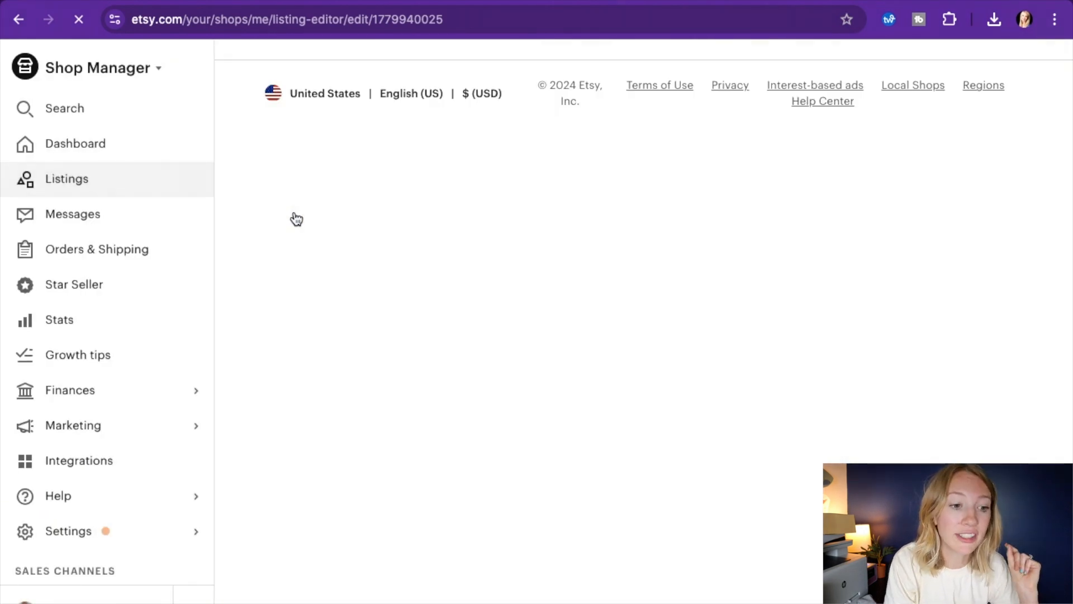
scroll(547, 373, down, 5)
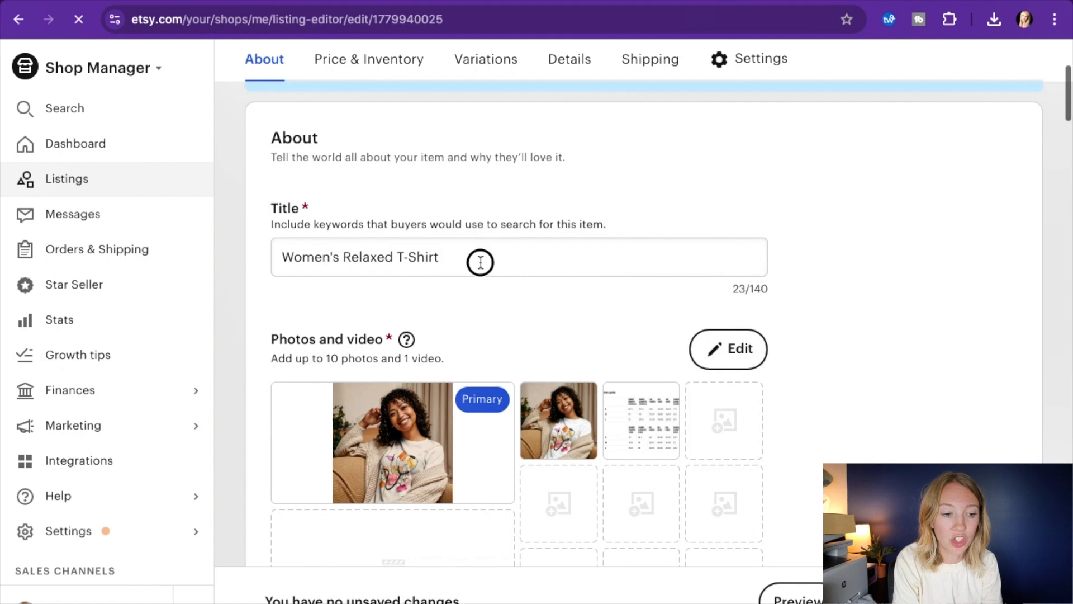
Replace the listing title with "Gifts for Nurses, Nurse appreciation gift, Nurse crewneck tshirt,"
triple_click(284, 258)
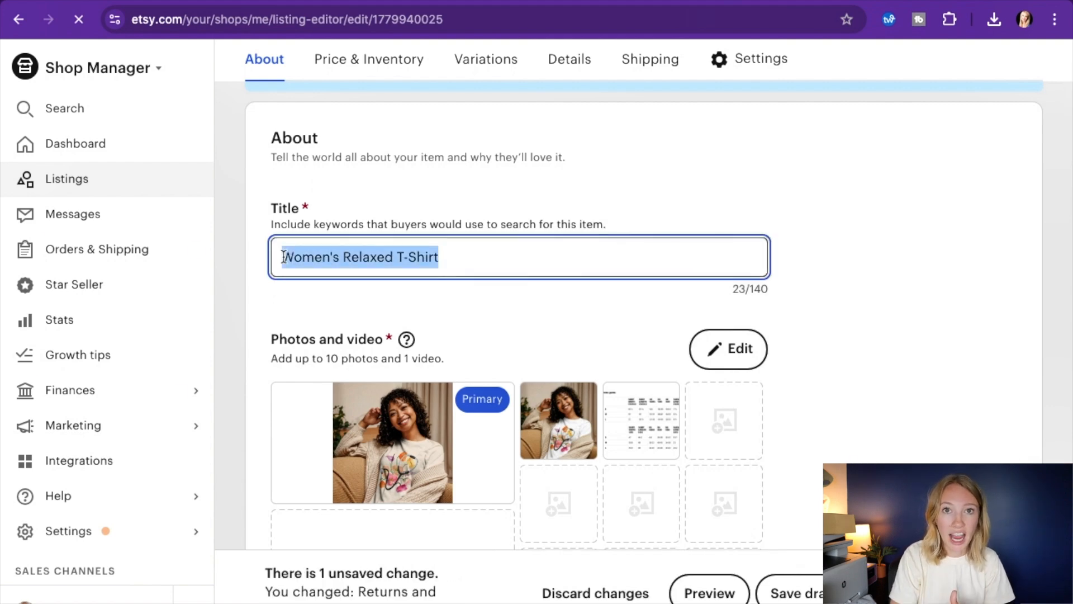
click(758, 295)
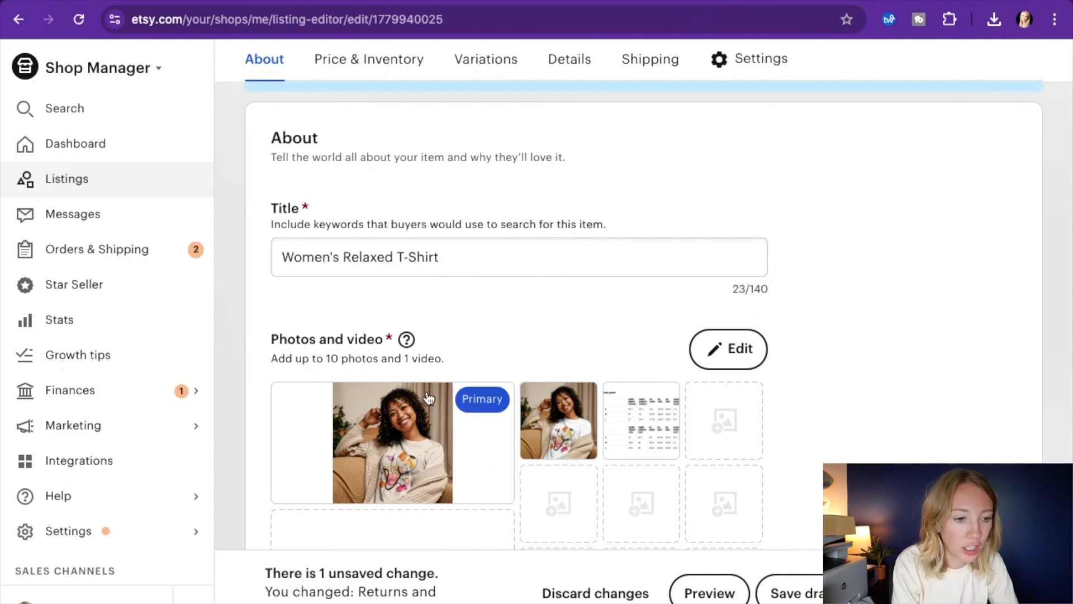
drag(439, 258, 284, 261)
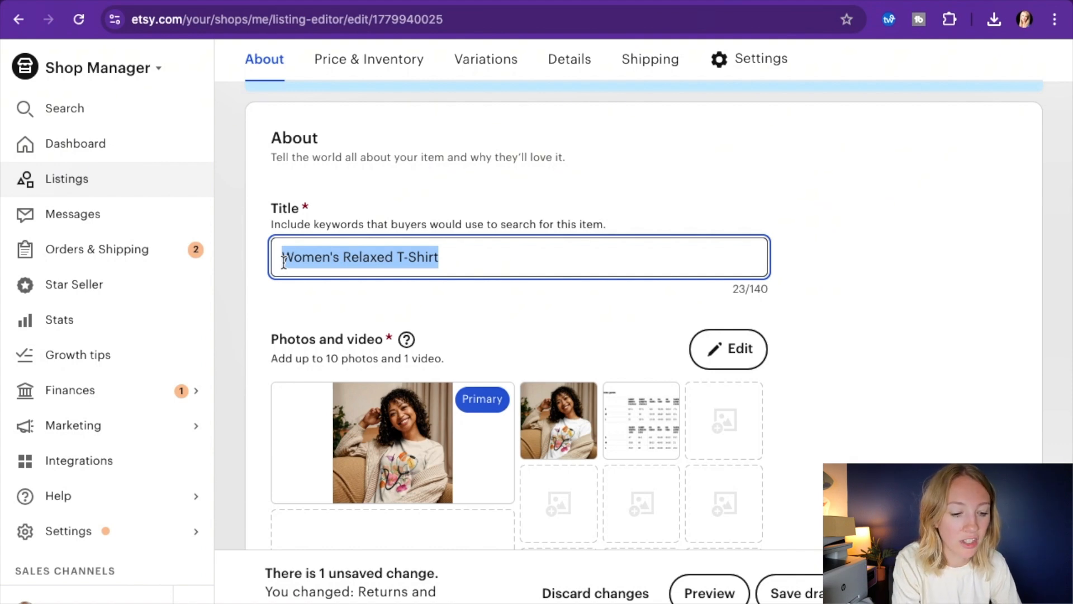
text(Gifts for Nurses)
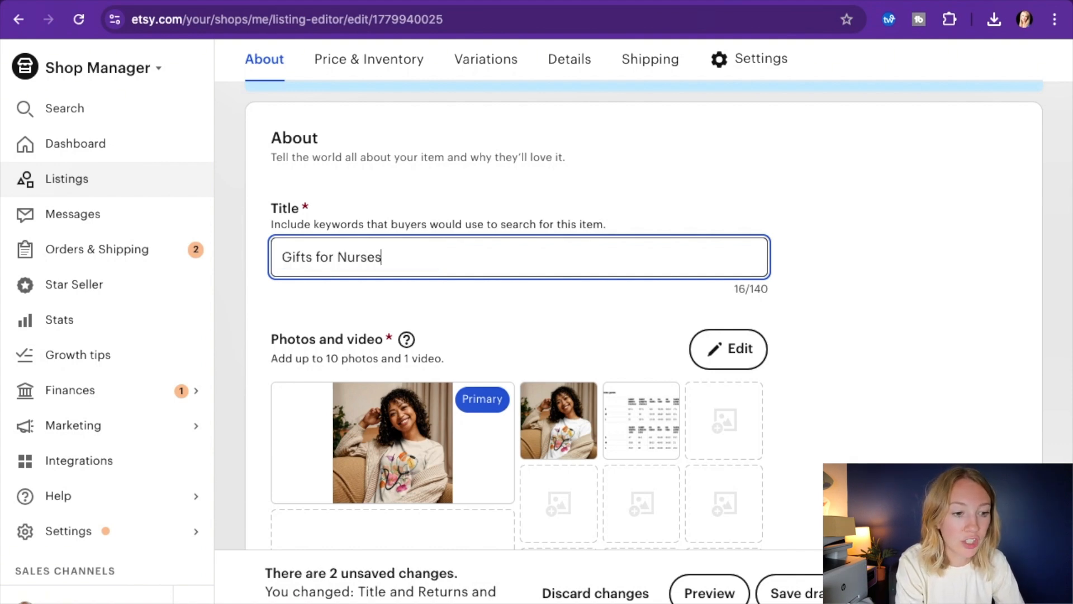
text(, Nurse appreciation n)
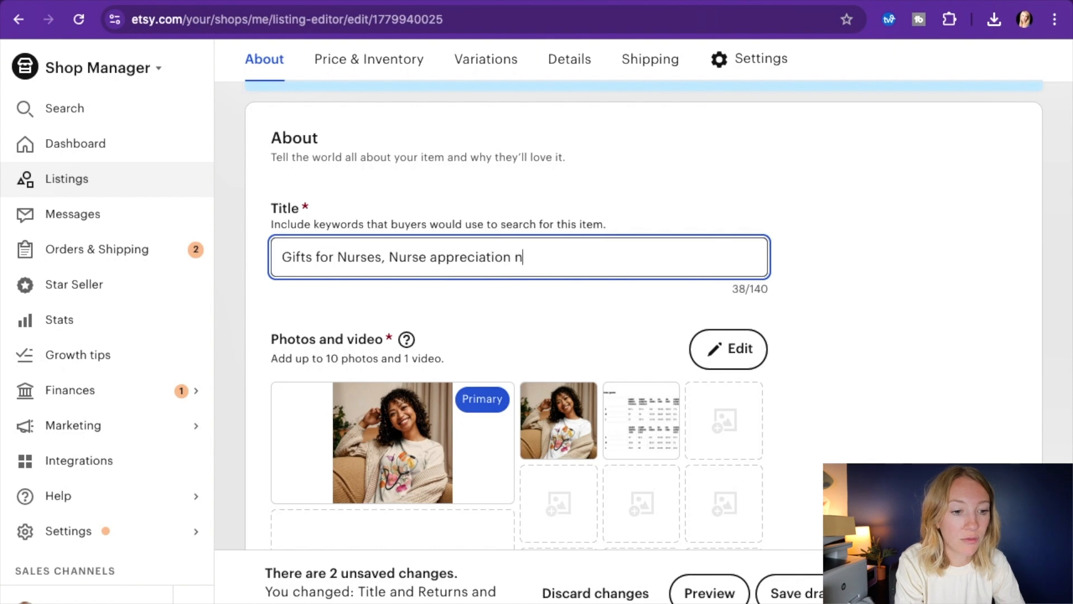
key(BackSpace)
text(gift, N)
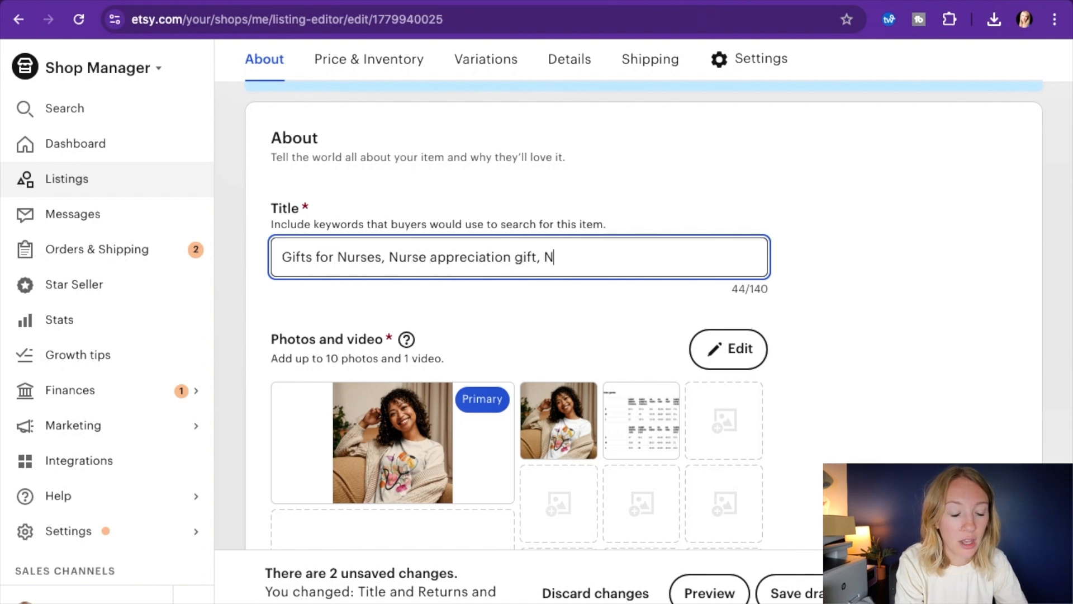
text(urse crewneck tshirt, )
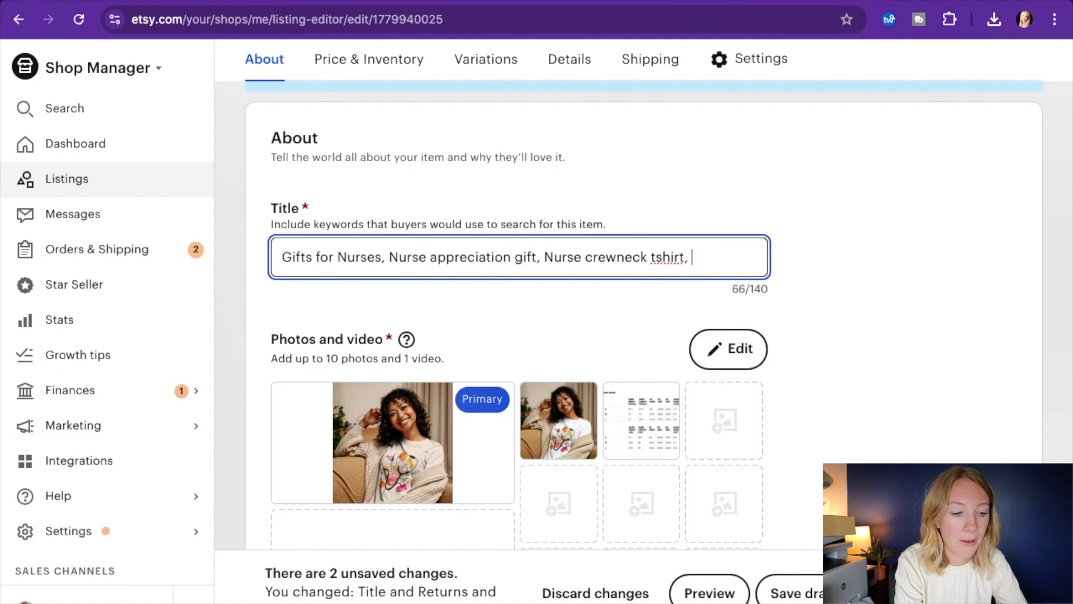
text(Fe)
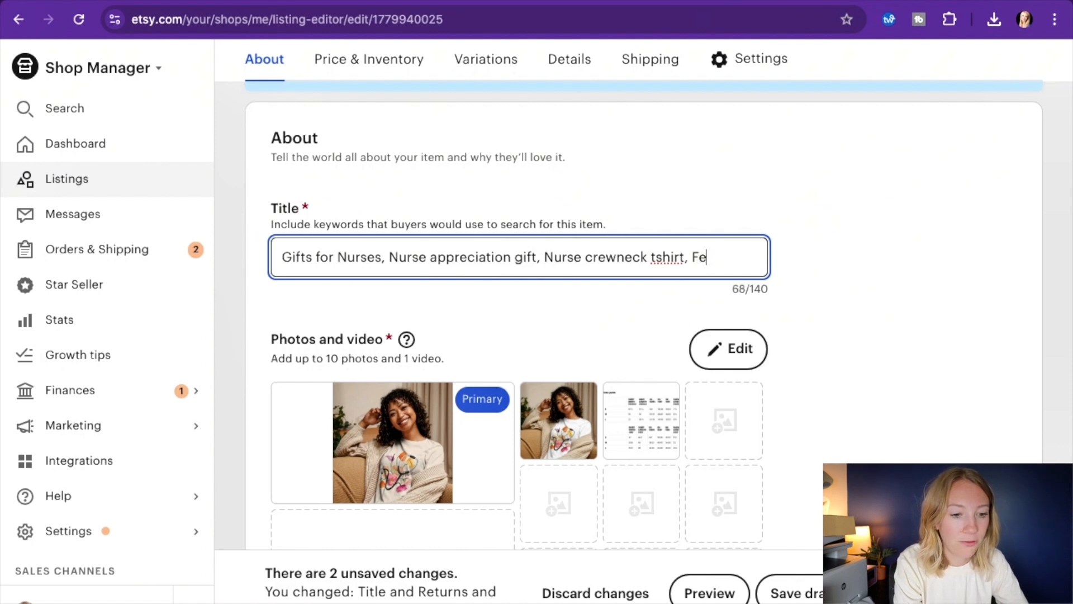
text(male Doctor,)
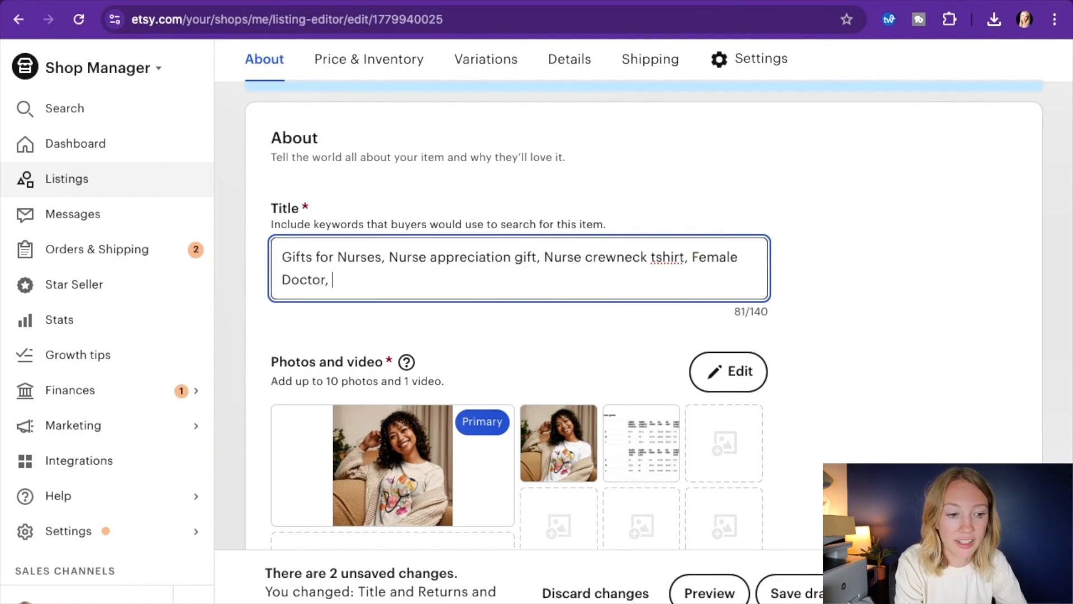
Extend the listing title with the keywords "Female Doctor gift, Nurse Gift ideas,"
key(BackSpace)
key(BackSpace)
text(gift)
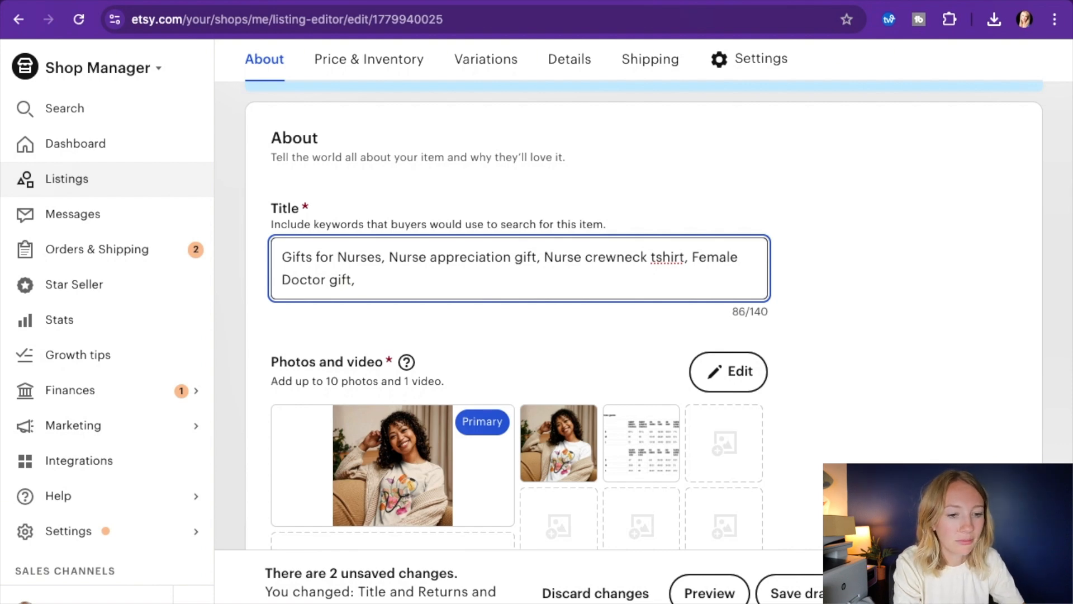
text(, Birt)
key(BackSpace)
key(BackSpace)
key(BackSpace)
key(BackSpace)
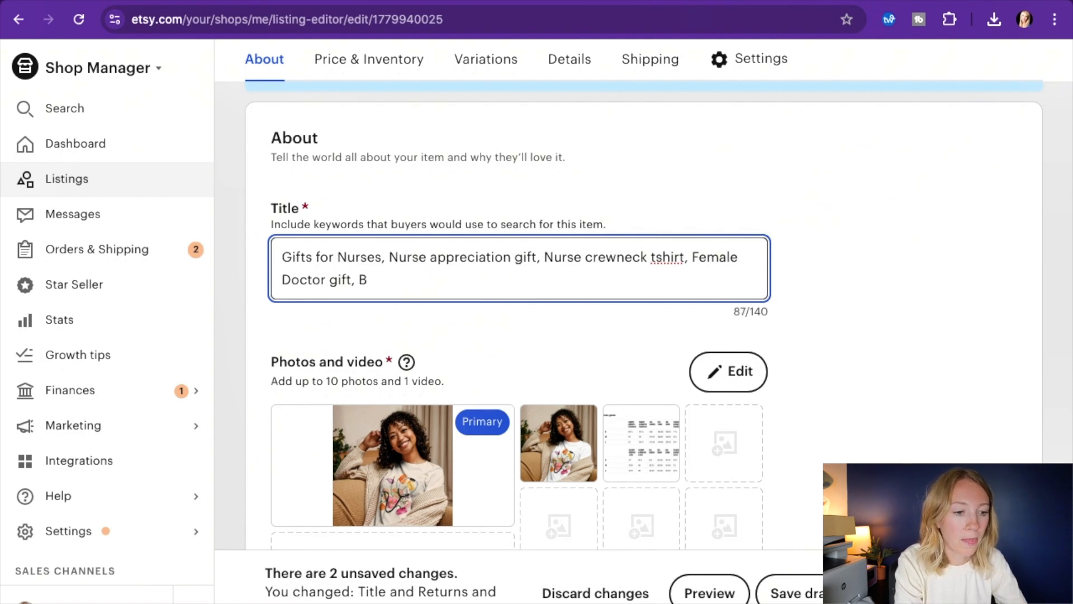
text(Nurse Gift )
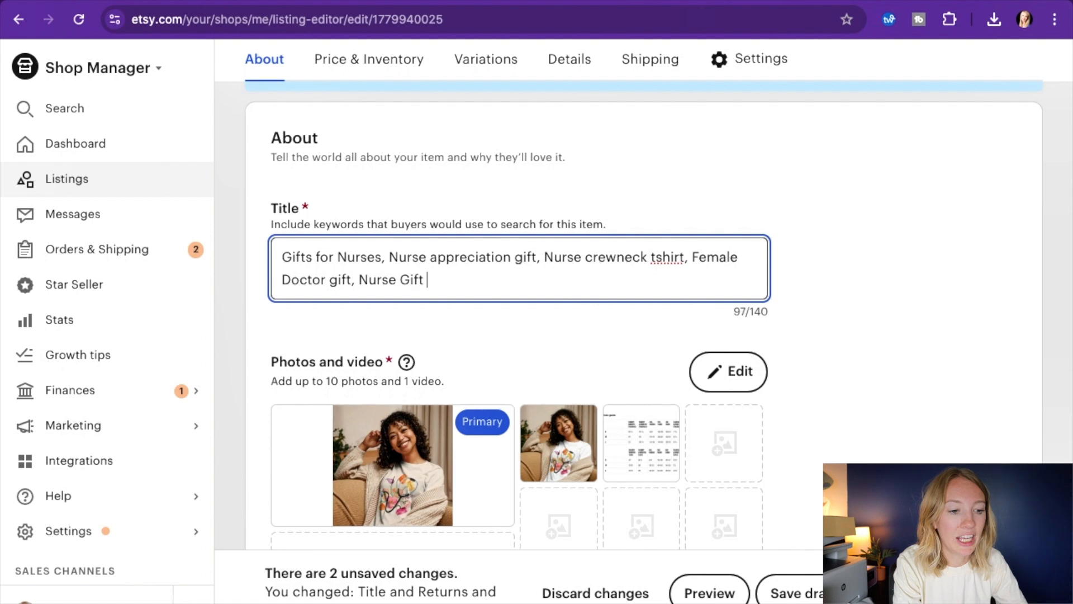
text(ideas,)
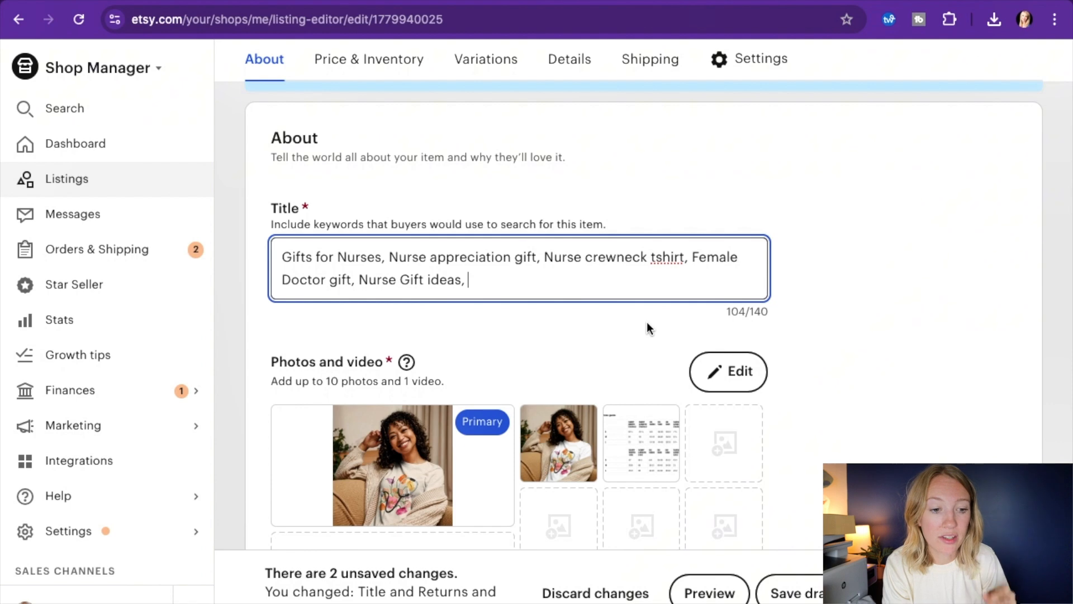
Review the listing's photos, description, price and inventory, variations, core details and category
scroll(648, 324, down, 8)
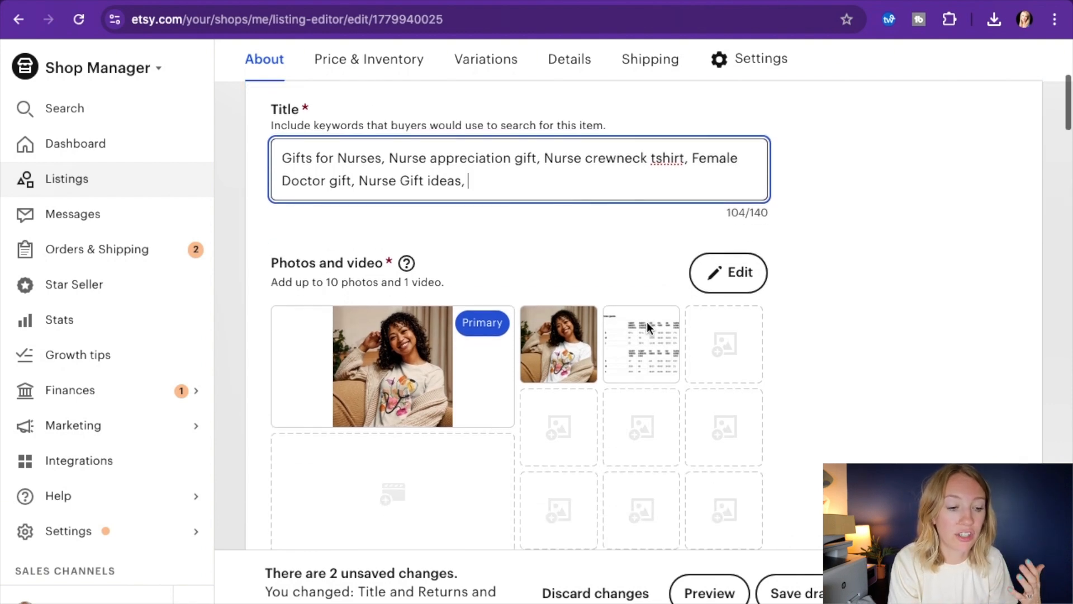
scroll(648, 328, down, 8)
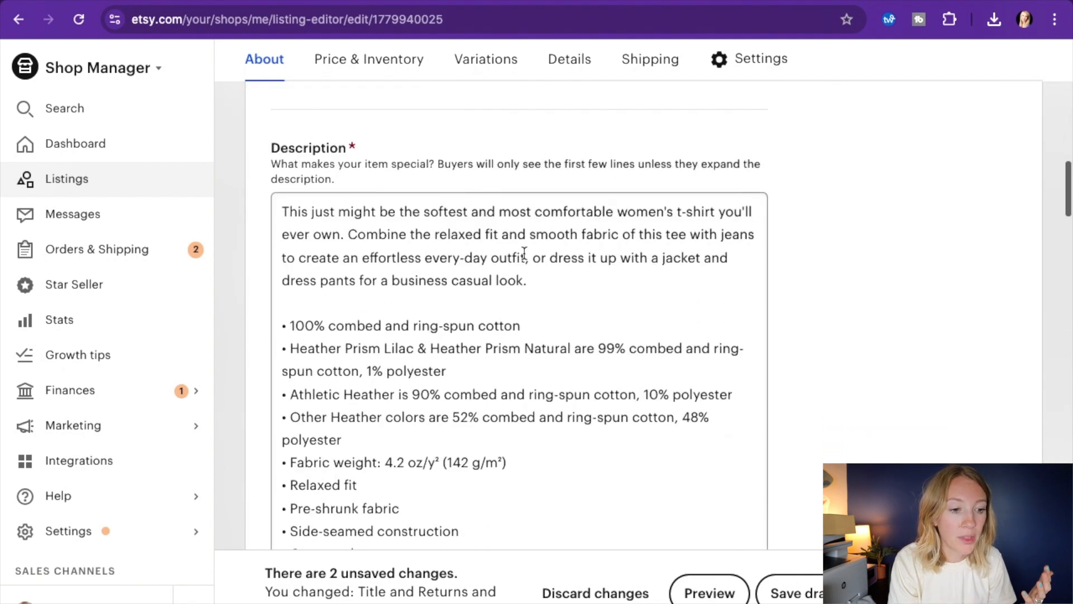
drag(292, 201, 340, 234)
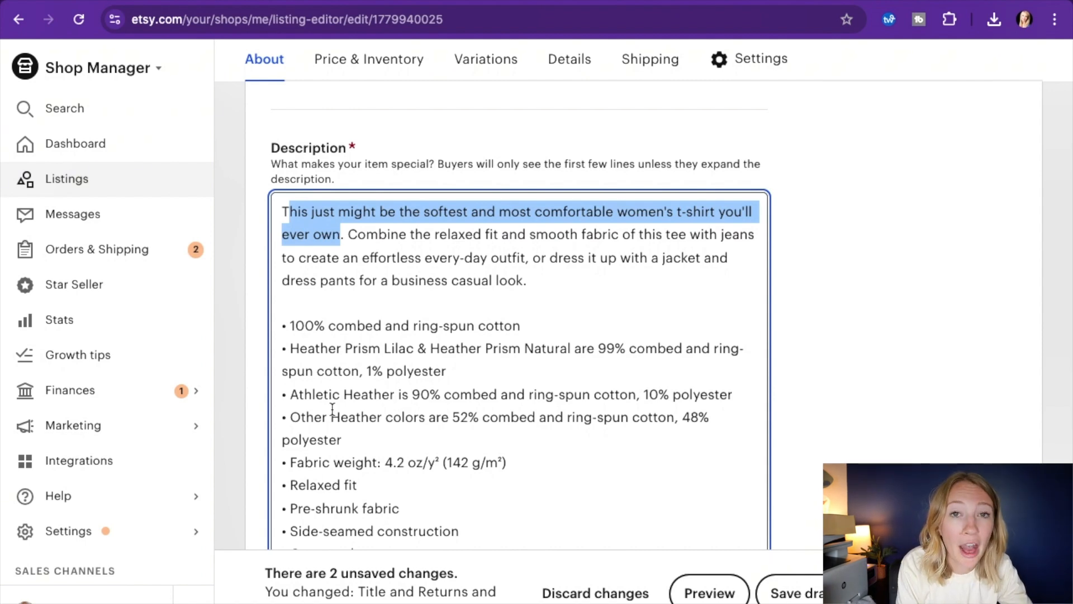
scroll(410, 366, down, 2)
scroll(410, 365, down, 10)
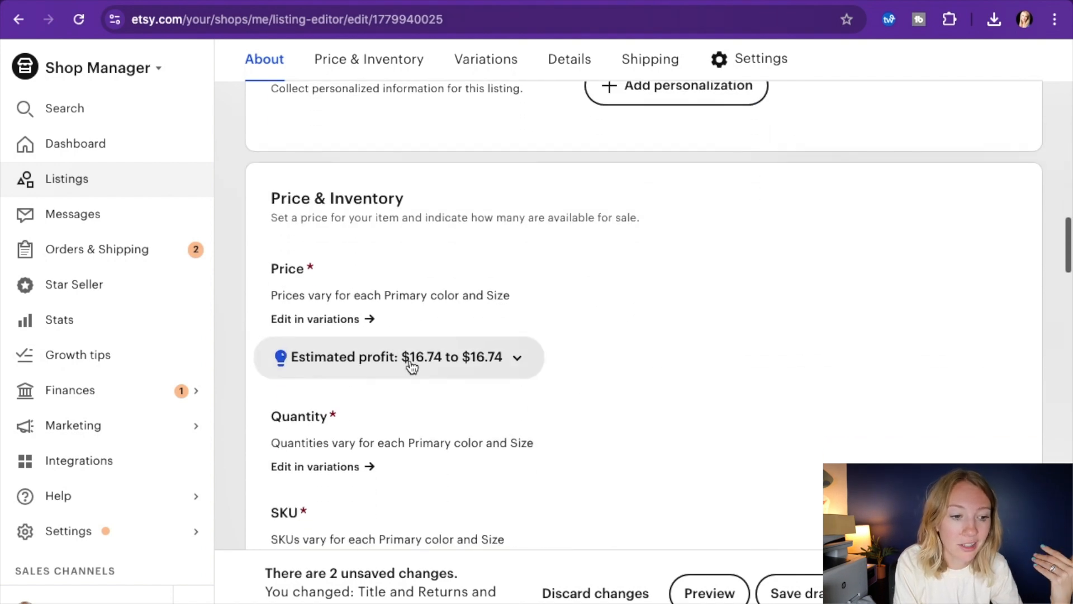
scroll(664, 359, down, 3)
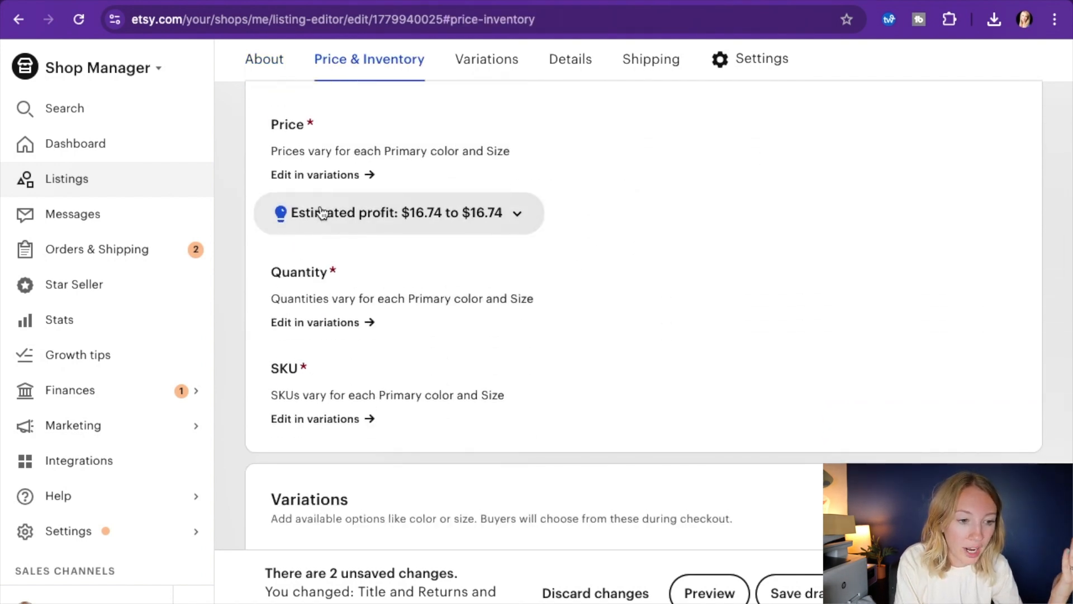
scroll(602, 284, down, 3)
scroll(603, 284, down, 7)
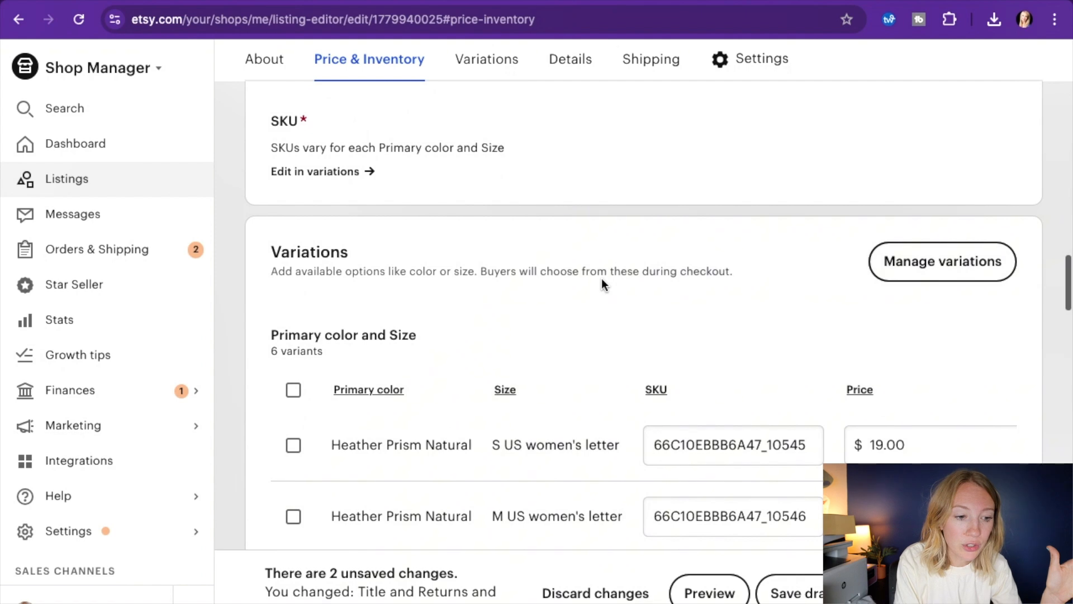
scroll(602, 284, down, 9)
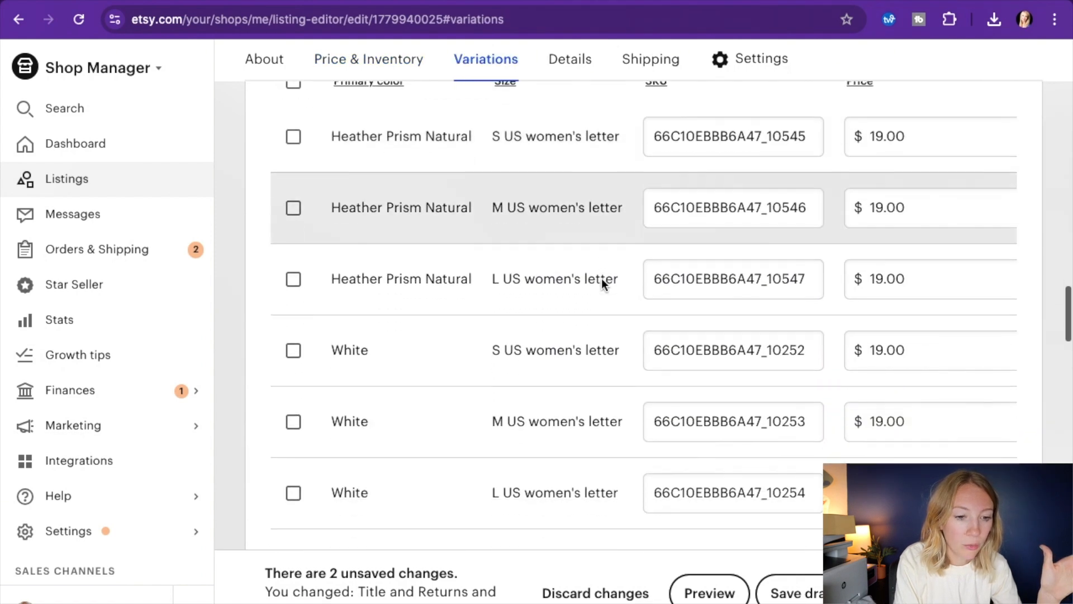
scroll(581, 342, down, 8)
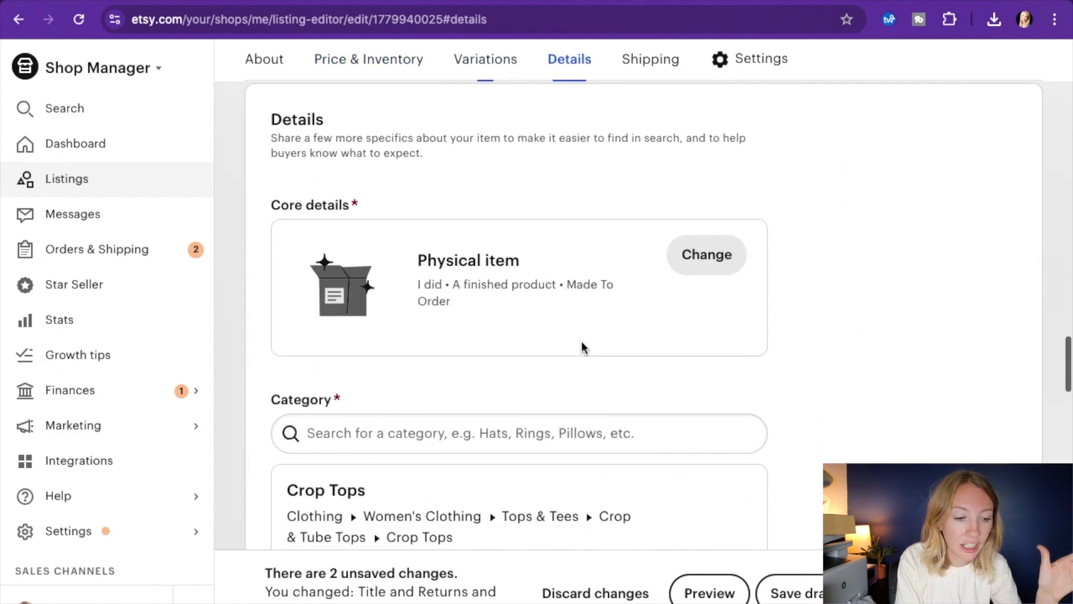
Set both the Hooded and Reversible attributes to No in the listing details
scroll(582, 342, down, 9)
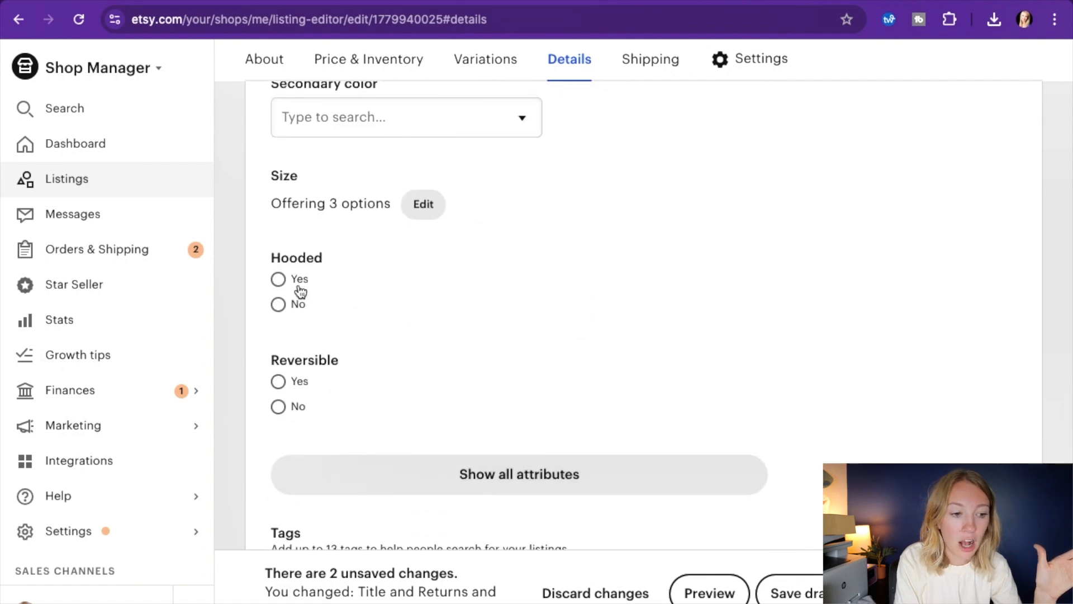
click(280, 305)
click(278, 407)
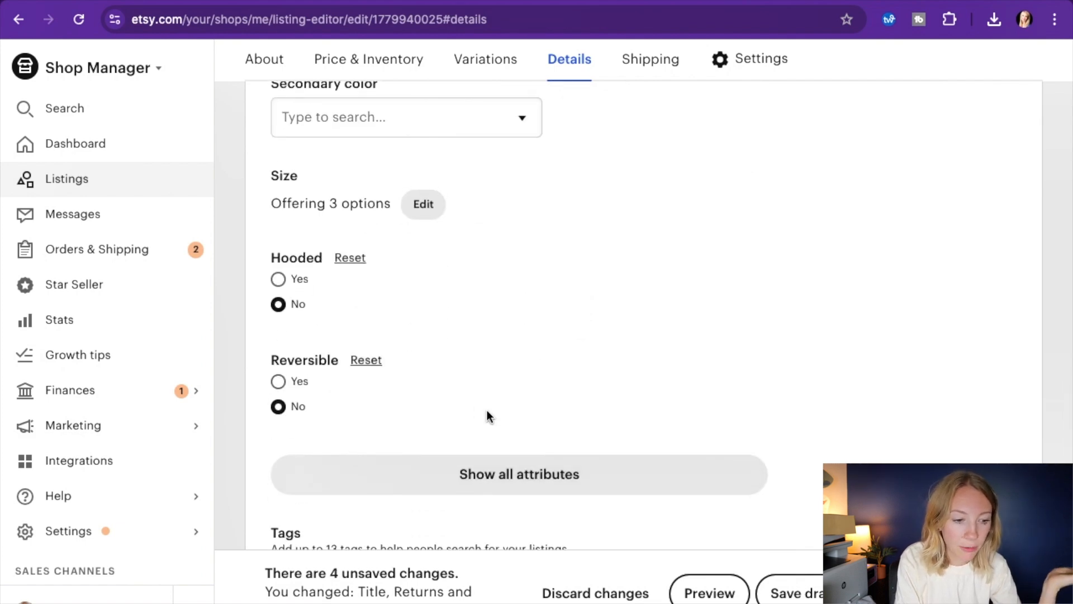
Add the tag "womens tshirt" to the listing
scroll(488, 414, down, 4)
click(398, 365)
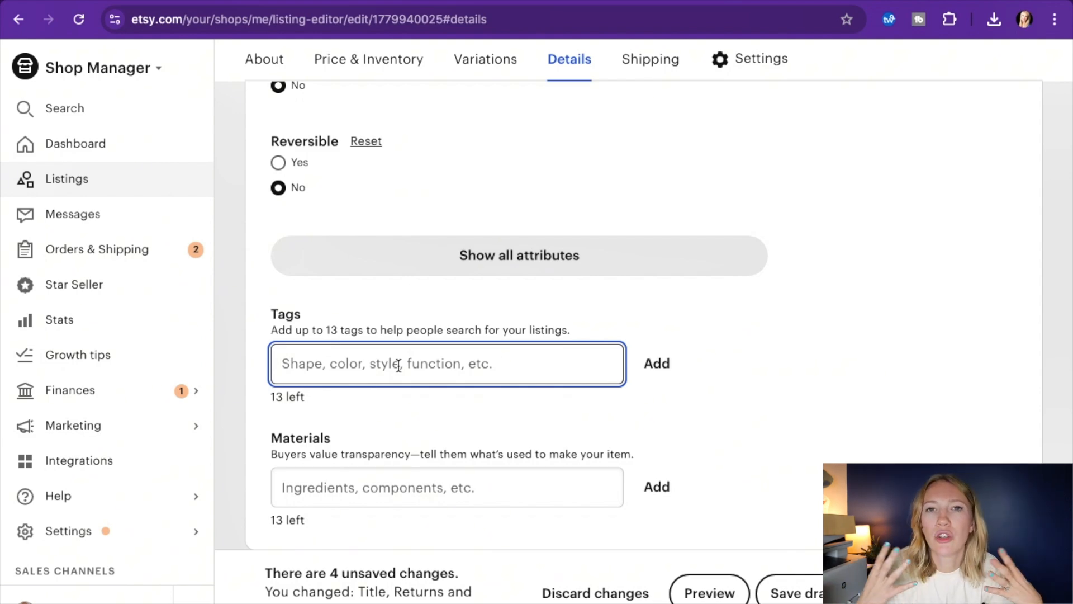
text(womens shi)
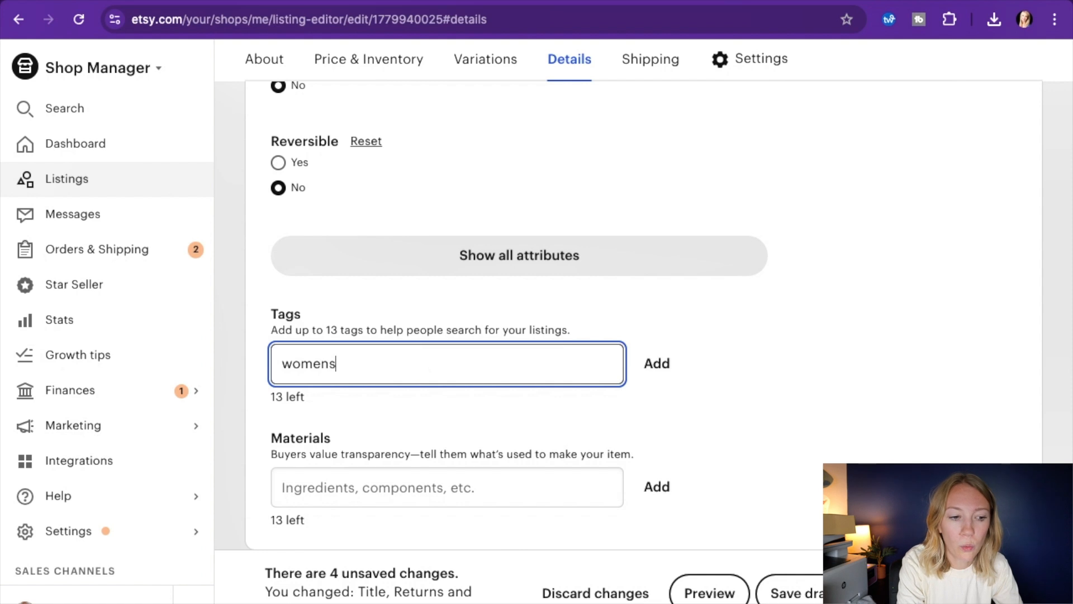
key(BackSpace)
key(BackSpace)
key(BackSpace)
text(tish)
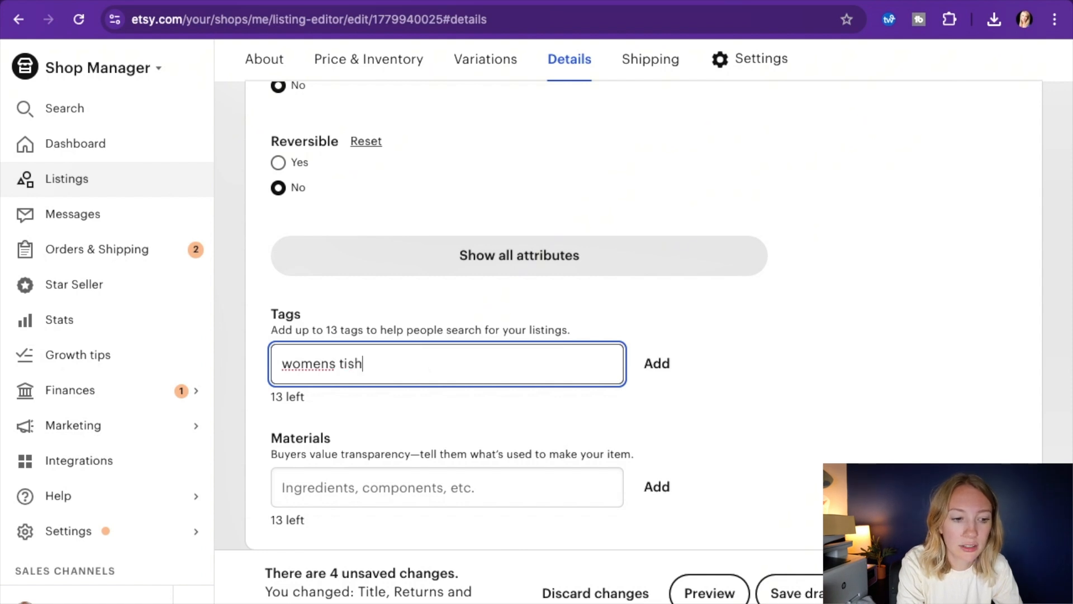
key(BackSpace)
key(BackSpace)
key(BackSpace)
text(shirt, n)
key(BackSpace)
key(BackSpace)
key(BackSpace)
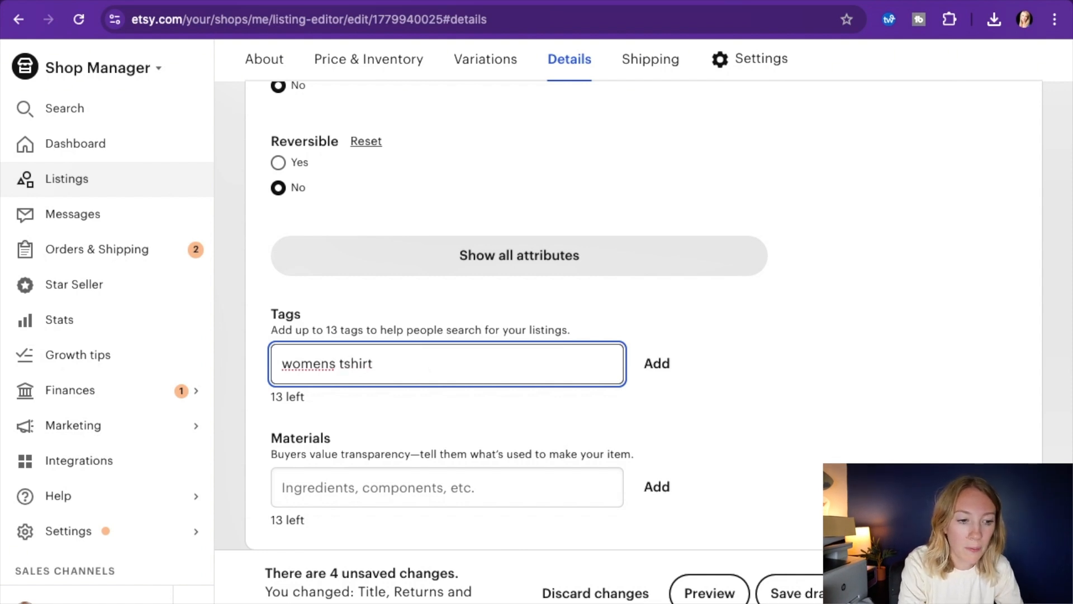
click(657, 363)
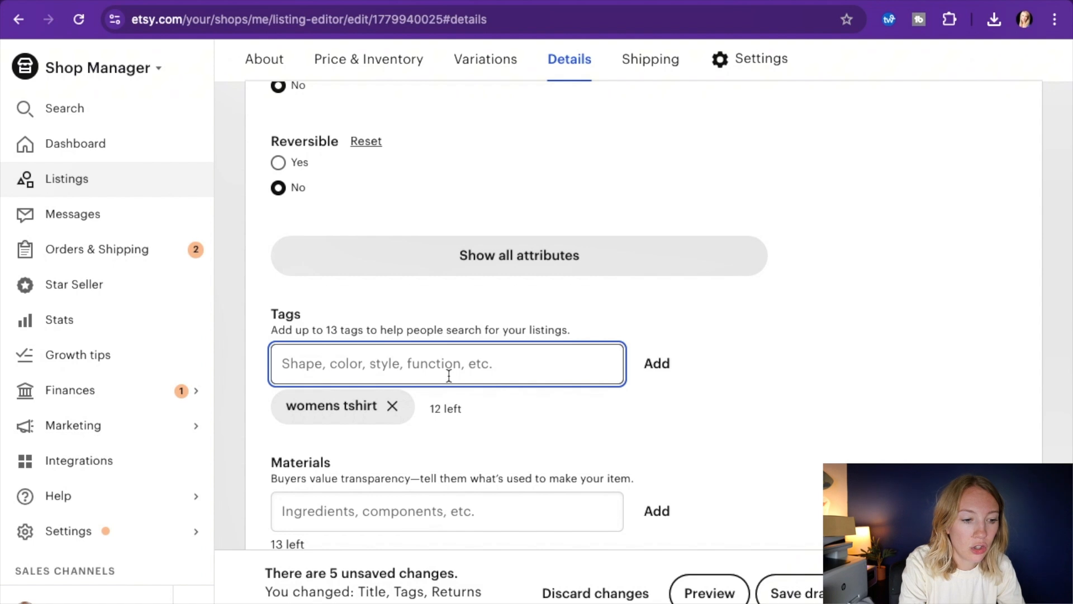
text(nurse appre)
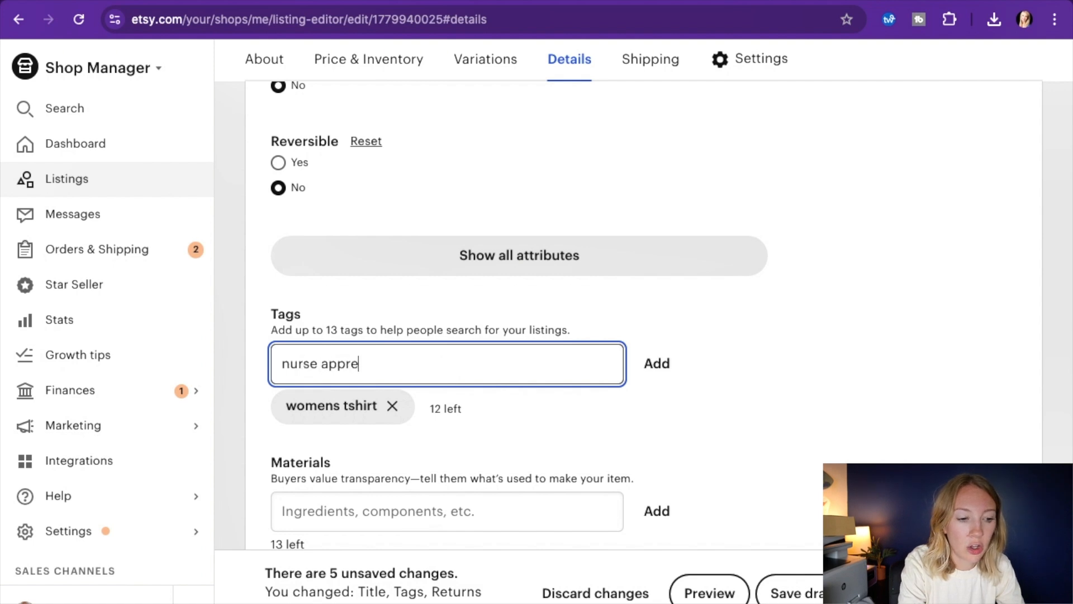
text(ciation gift)
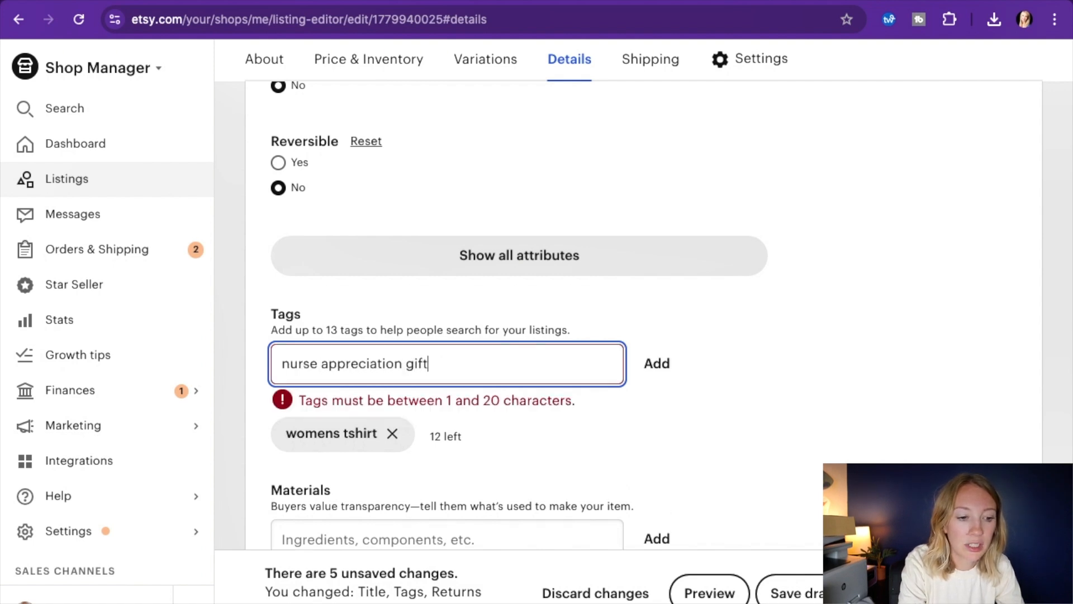
text(,)
key(BackSpace)
key(BackSpace)
key(BackSpace)
key(BackSpace)
key(BackSpace)
key(BackSpace)
key(BackSpace)
key(BackSpace)
key(BackSpace)
key(BackSpace)
key(BackSpace)
key(BackSpace)
key(BackSpace)
key(BackSpace)
key(BackSpace)
key(BackSpace)
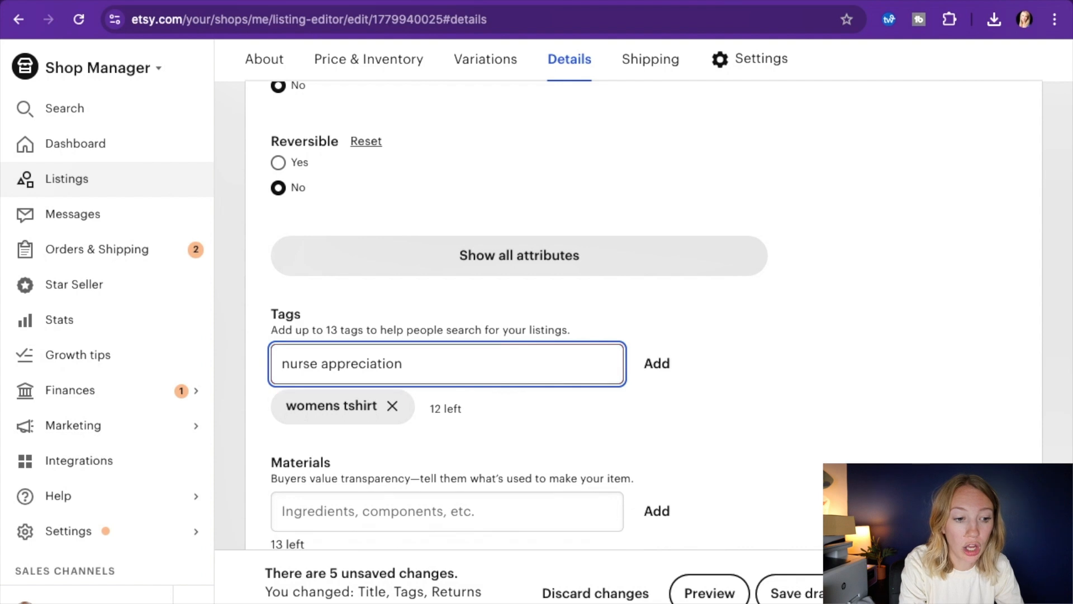
key(BackSpace)
key(BackSpace)
key(BackSpace)
key(BackSpace)
key(BackSpace)
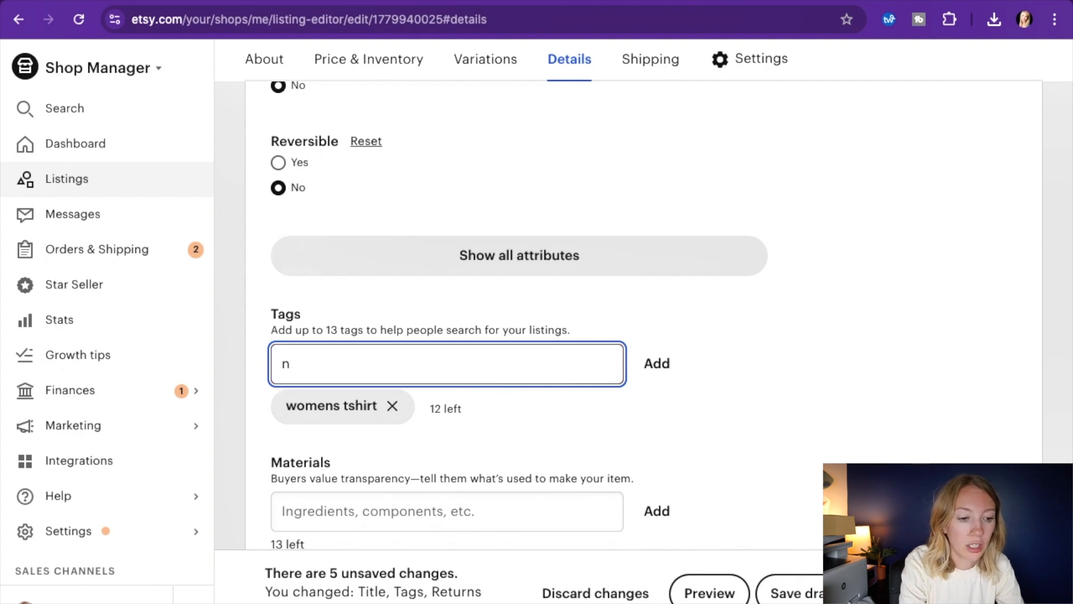
Add the tag "gifts for nurse" and look over the listing's materials and shipping settings
text(gifts for nurse)
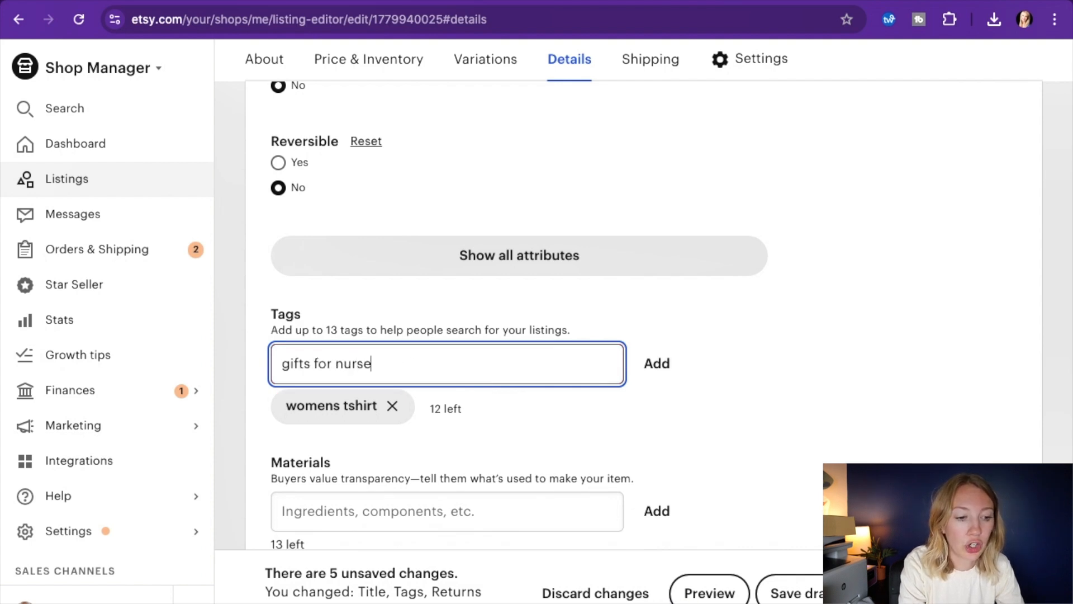
click(674, 366)
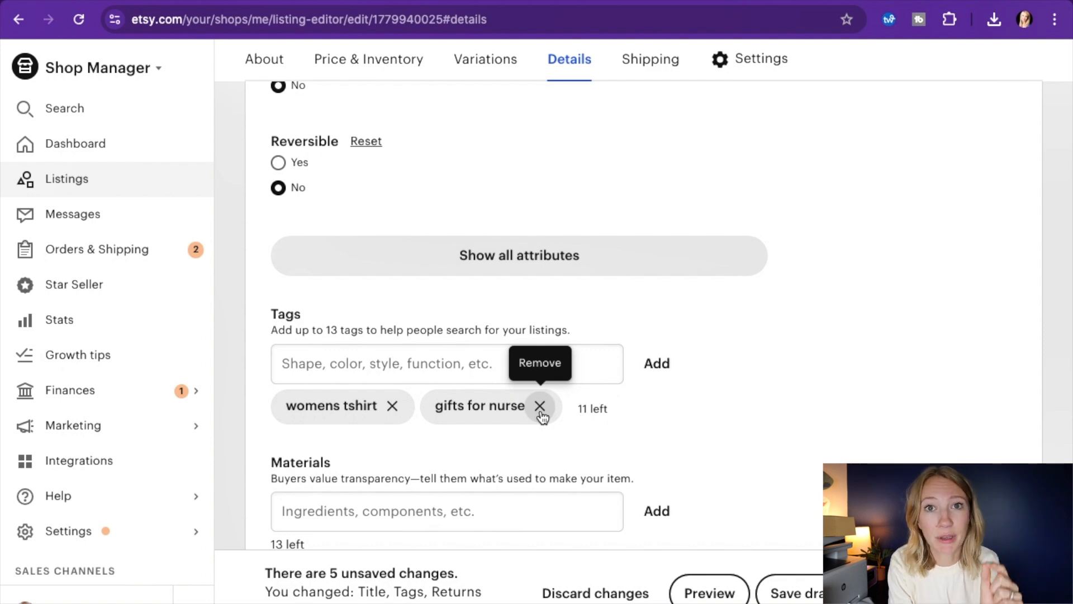
scroll(681, 434, down, 6)
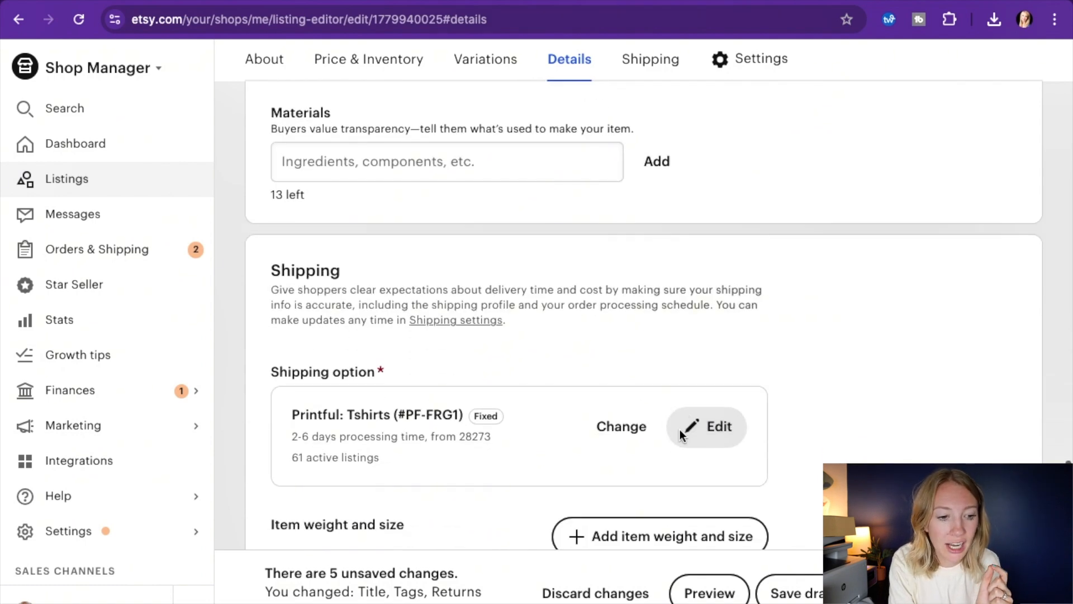
scroll(680, 430, down, 12)
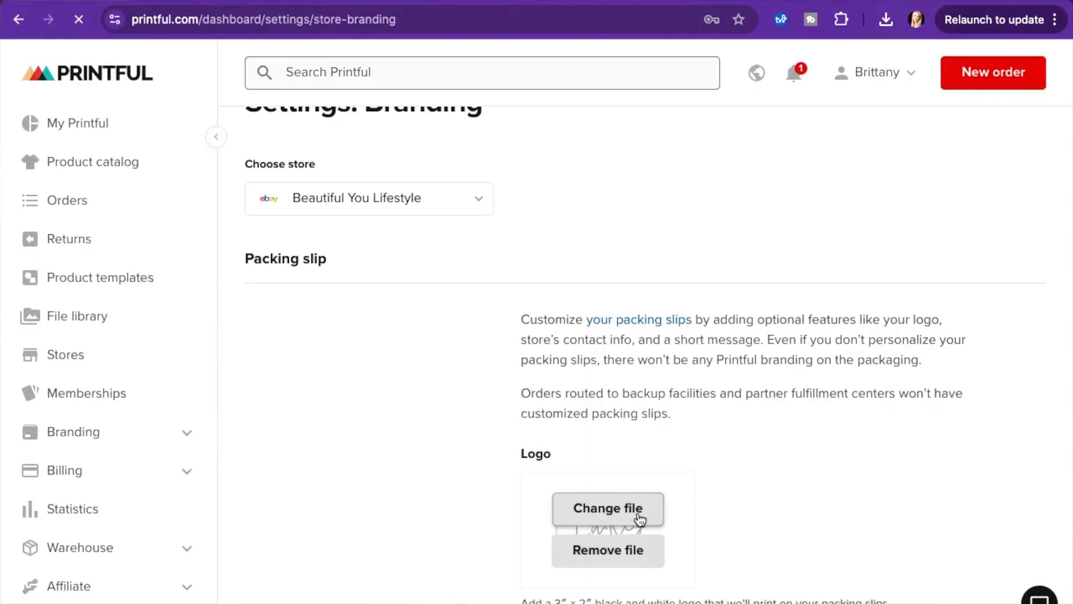
Look over Printful's branding options, including order tracking page, packing slip, custom packaging and packaging inserts
scroll(754, 335, down, 10)
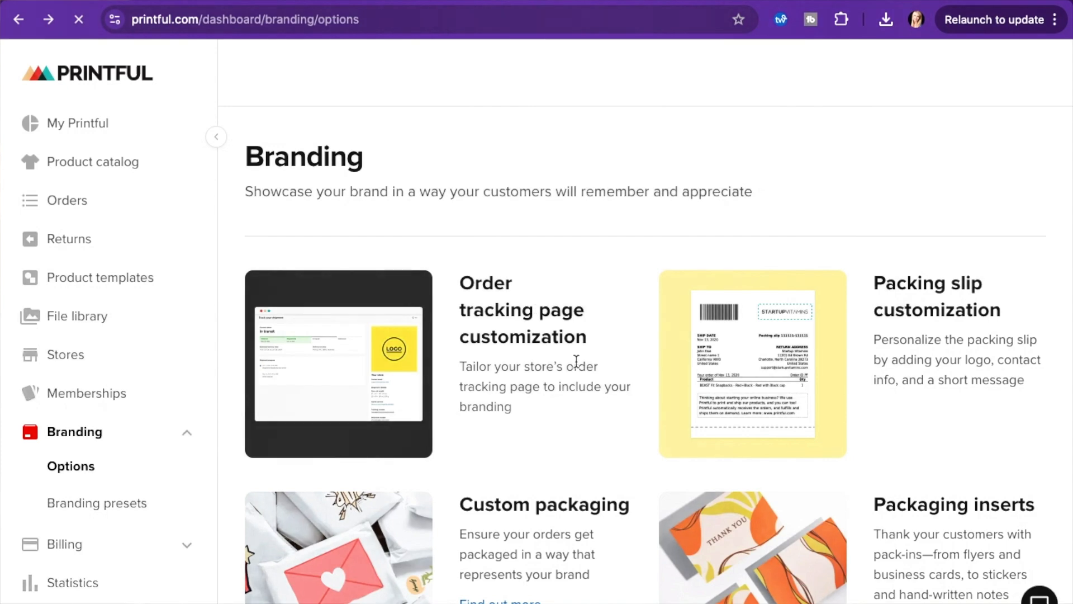
scroll(577, 361, down, 3)
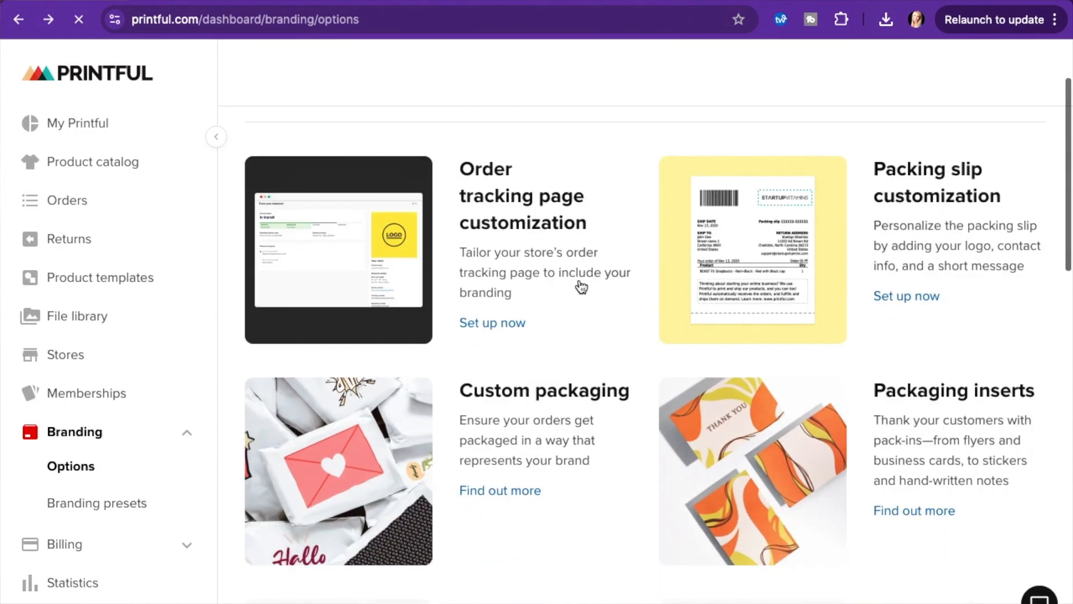